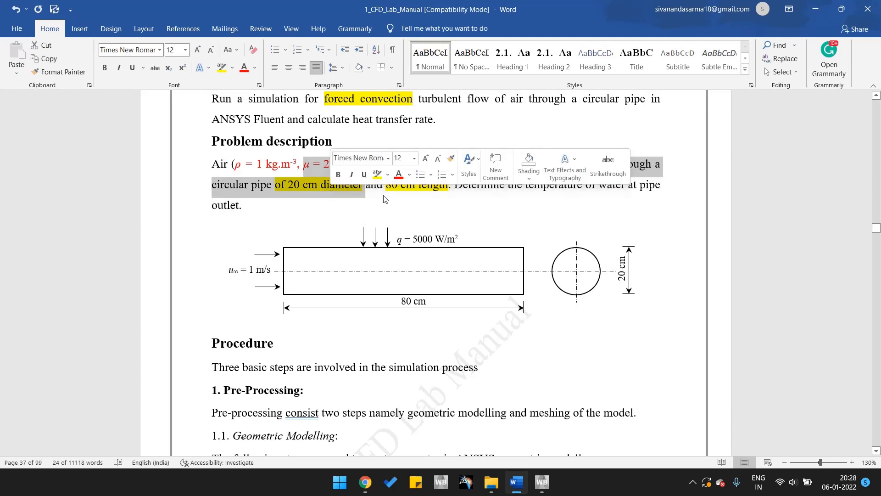
Switch from the lab manual to Workbench, add a standalone Fluid Flow (Fluent) system and start a new DesignModeler geometry for it.
left_click(459, 202)
scroll(484, 210, "down", 3)
scroll(484, 209, "up", 3)
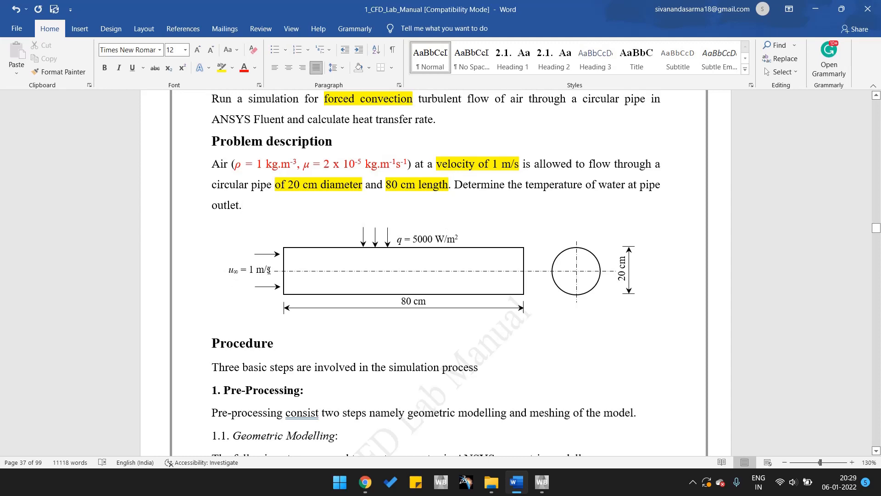
scroll(336, 313, "down", 5)
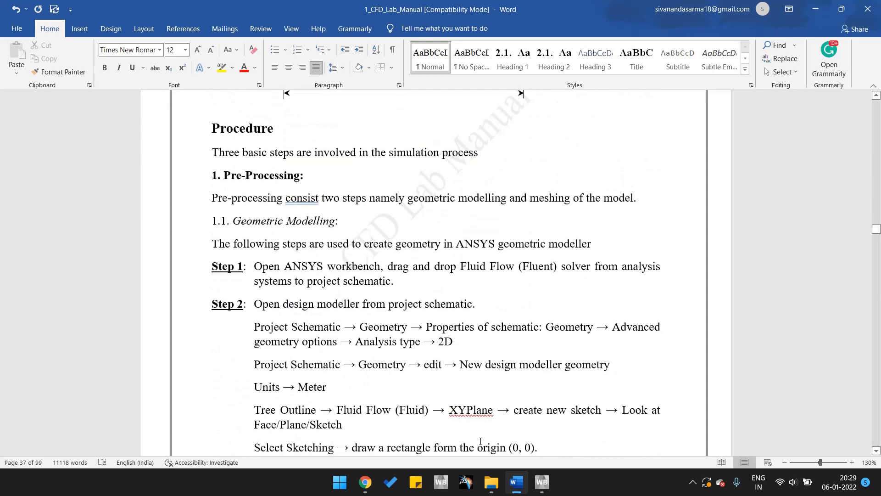
left_click(542, 482)
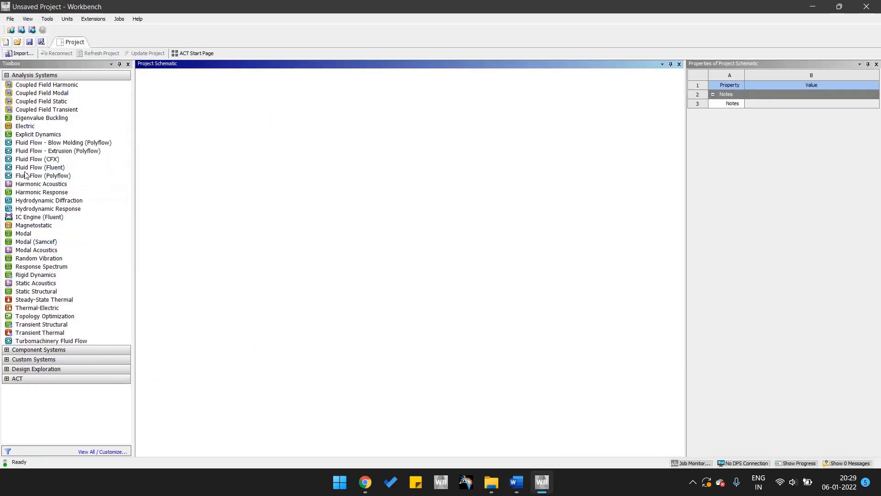
left_click_drag(48, 168, 210, 120)
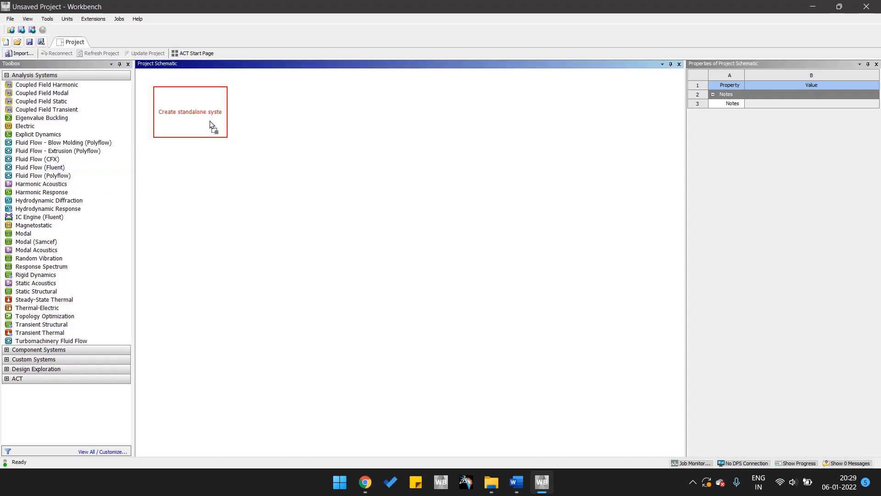
key("Return")
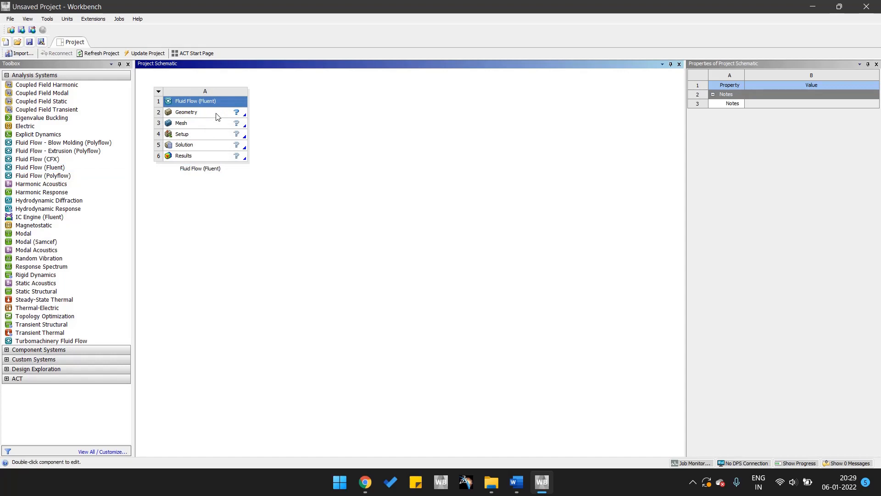
right_click(217, 116)
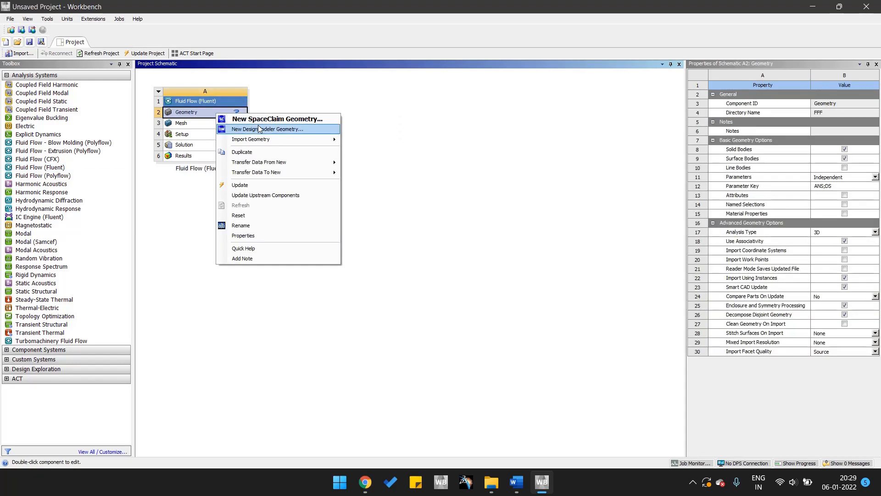
left_click(265, 130)
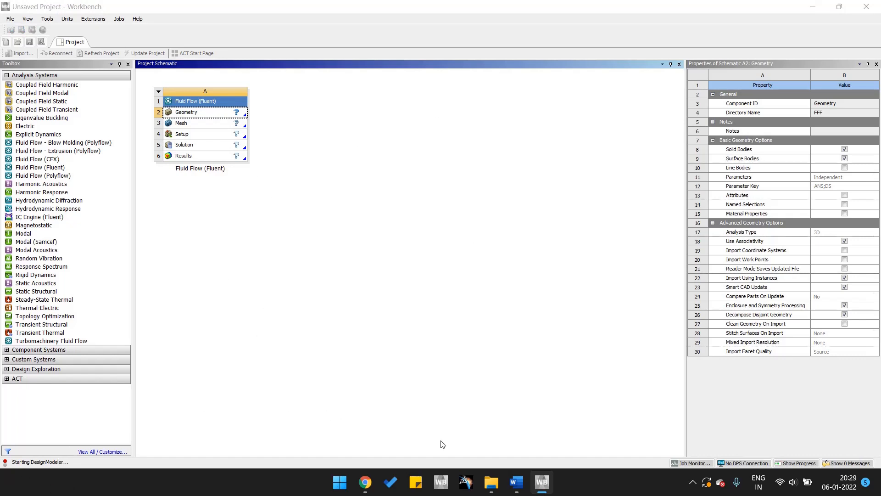
Consult the problem description and pipe figure of the circular pipe experiment in the Word lab manual.
left_click(514, 482)
scroll(281, 281, "up", 4)
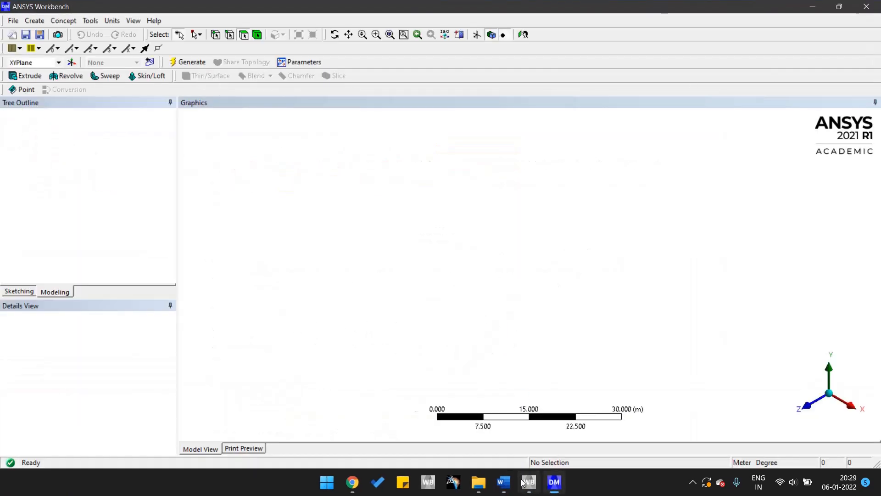
left_click(505, 482)
scroll(485, 265, "up", 3)
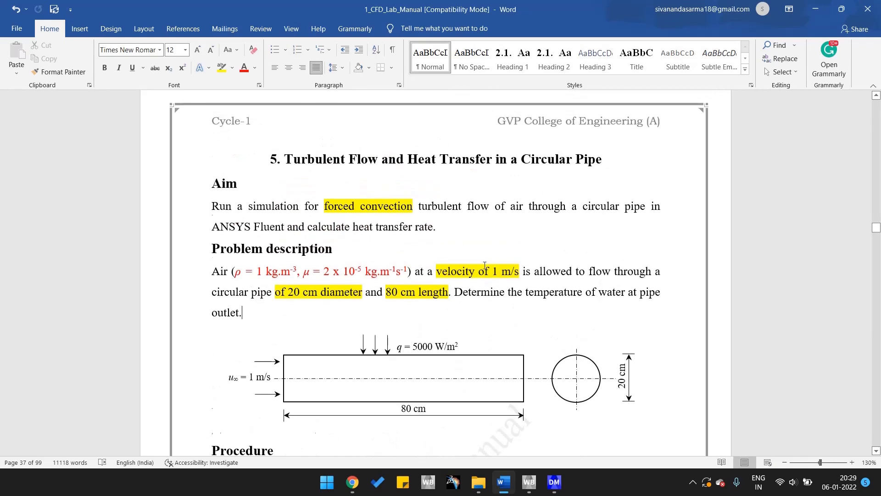
scroll(485, 265, "down", 2)
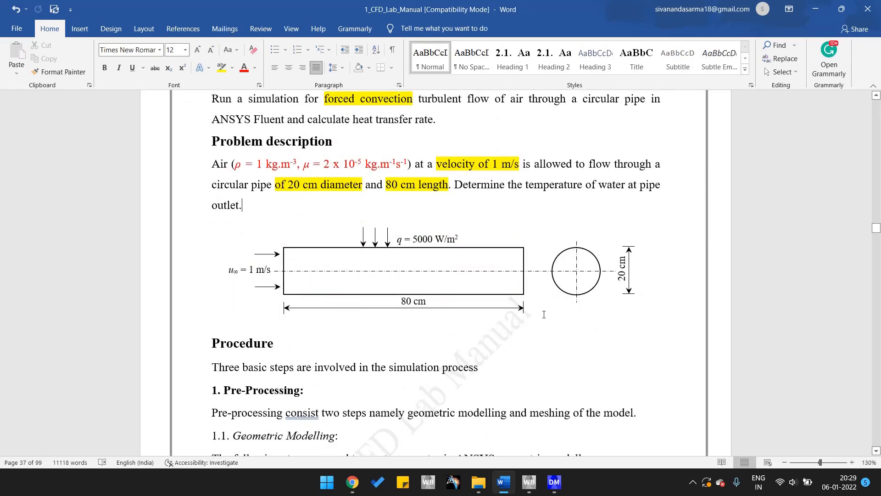
Switch to DesignModeler, look face-on at the XYPlane and set the length unit to centimetre.
left_click(554, 483)
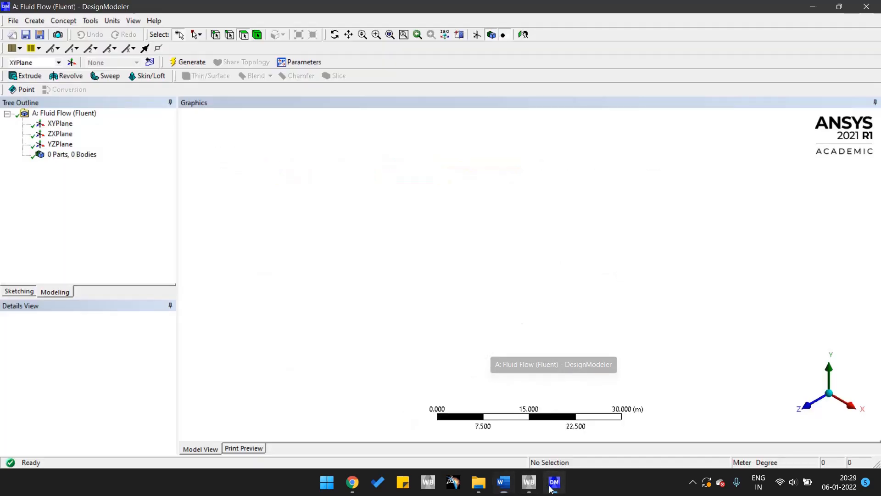
left_click(63, 125)
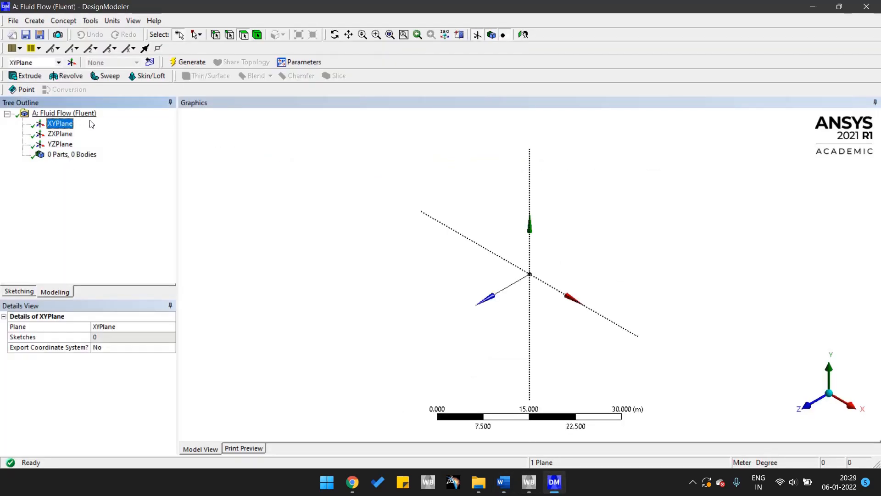
right_click(65, 125)
left_click(71, 131)
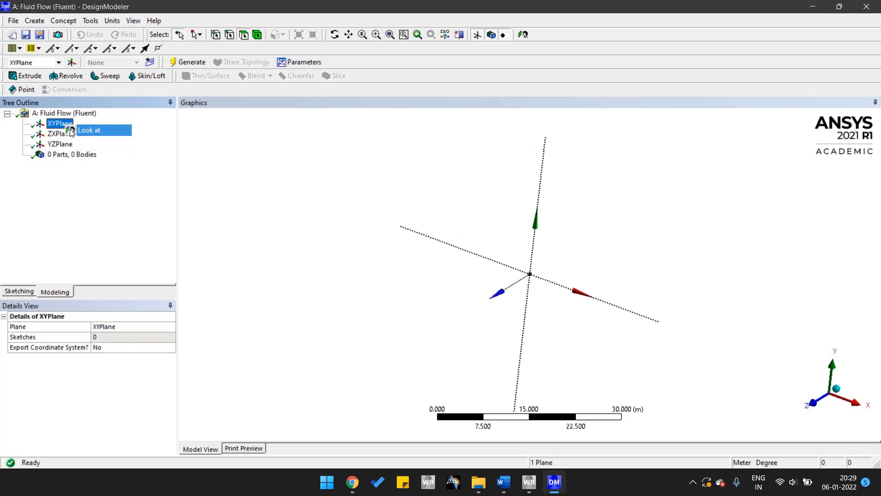
left_click(112, 20)
left_click(126, 44)
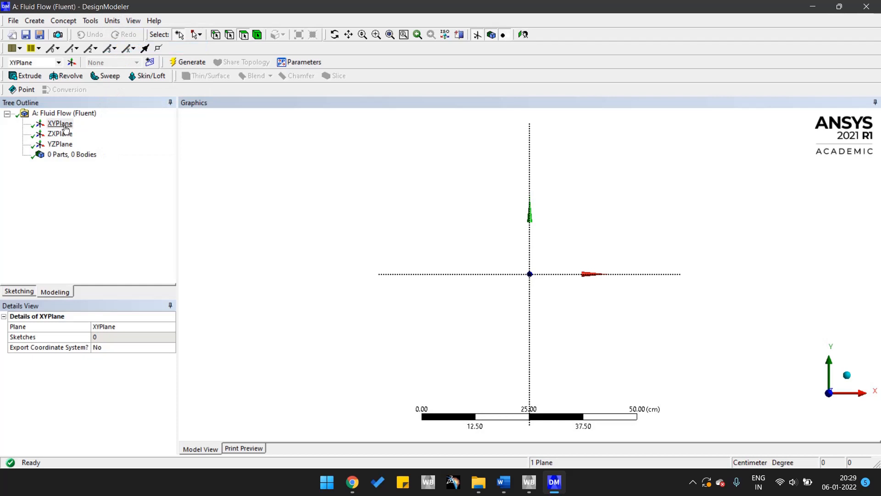
Create a new sketch on the XYPlane and select it.
left_click(64, 124)
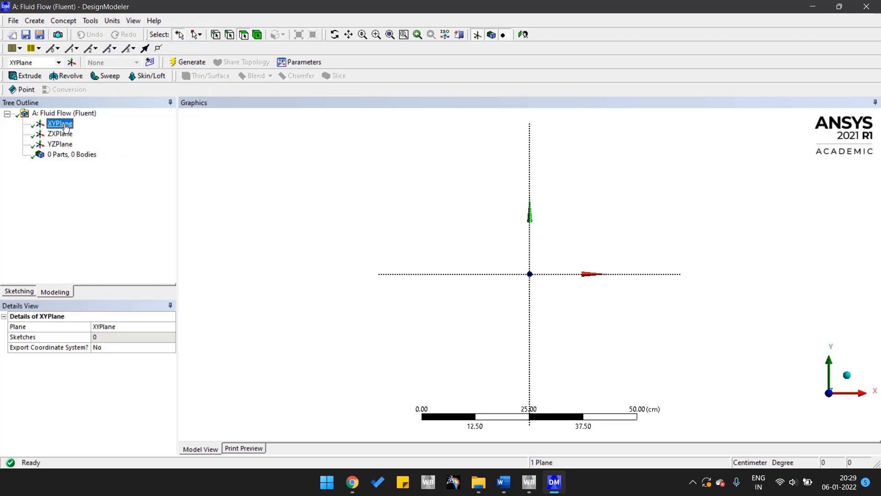
left_click(150, 64)
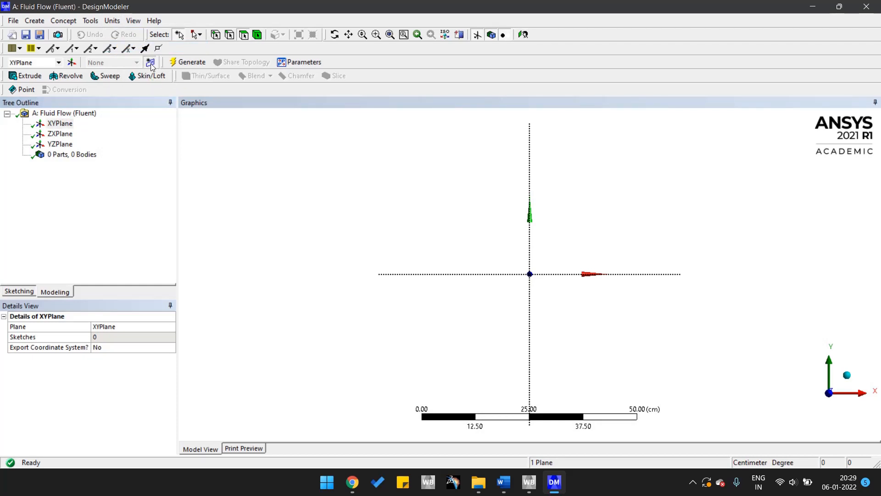
left_click(76, 134)
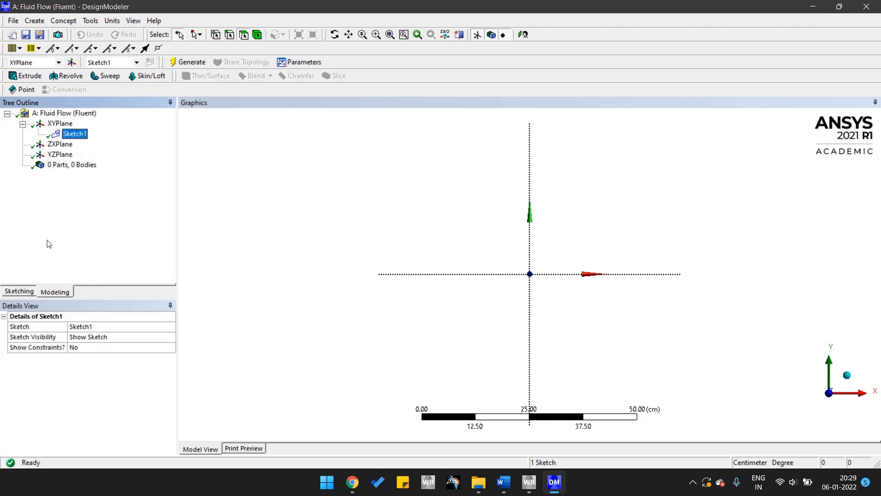
Draw a rectangle about 46 cm wide and 17 cm high, starting at the origin and extending into the positive X and Y quadrant.
left_click(18, 292)
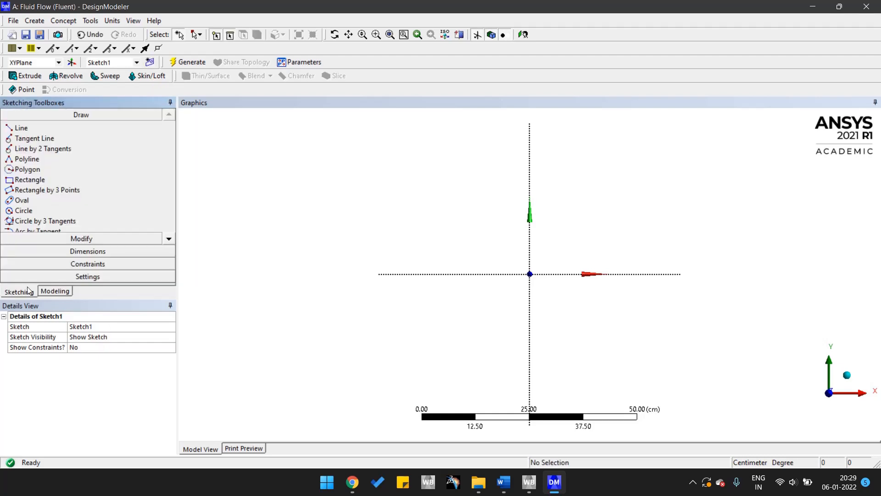
left_click(30, 184)
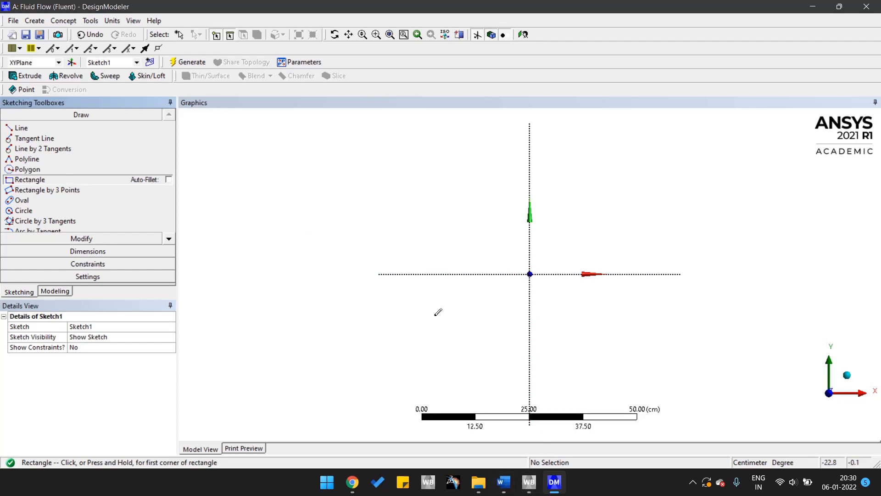
left_click(505, 484)
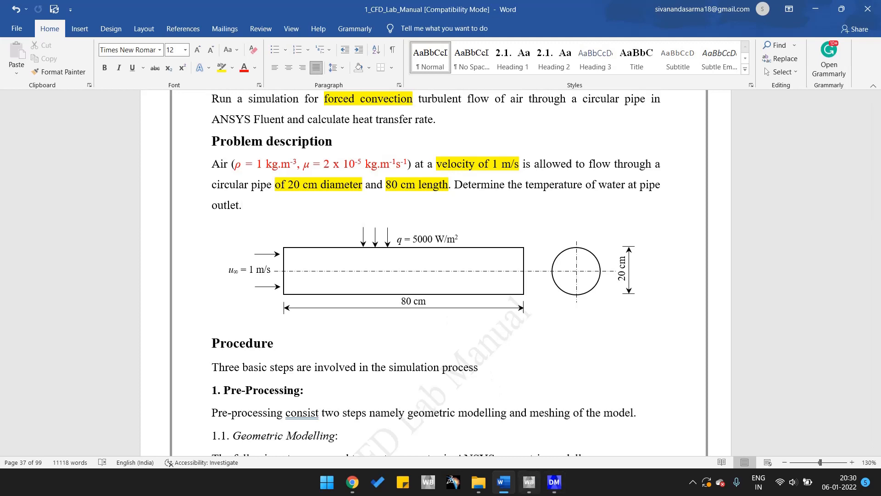
left_click(530, 482)
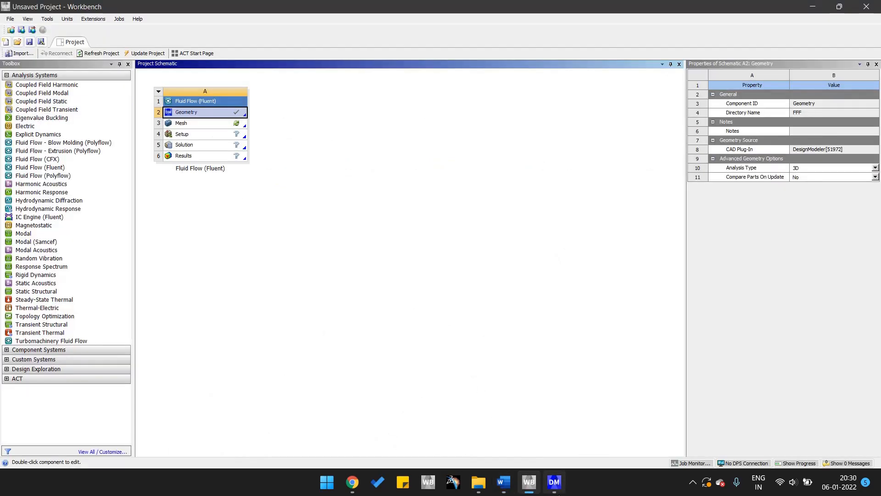
left_click(554, 481)
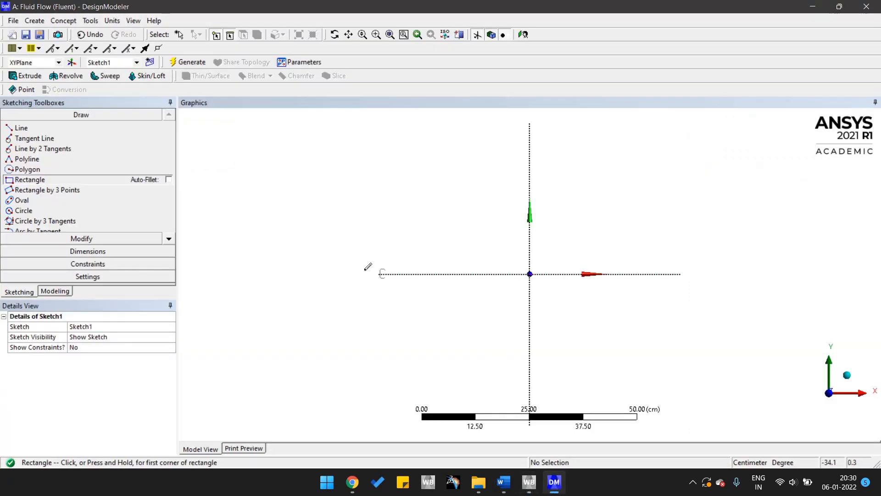
left_click(530, 274)
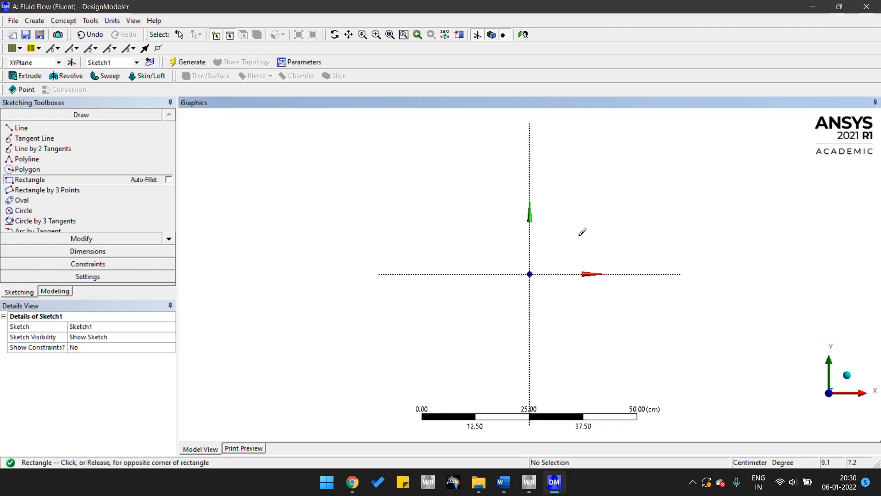
left_click(730, 200)
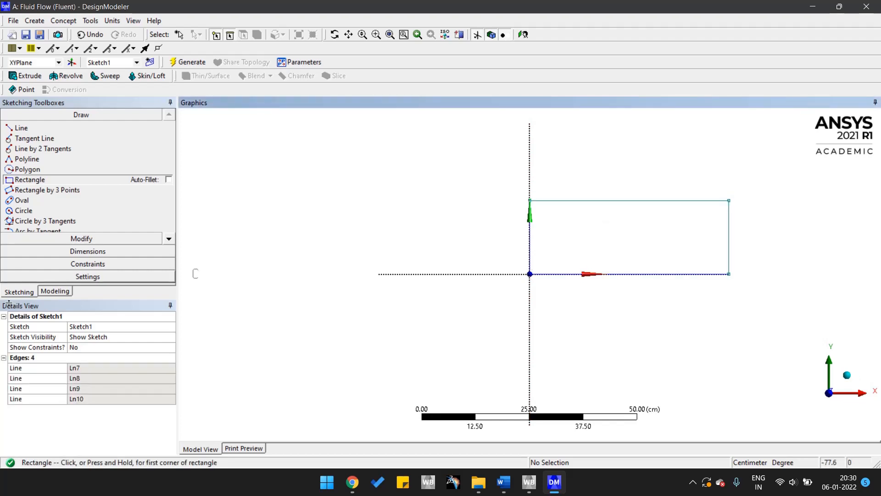
Add general dimensions to the rectangle's top edge and right edge.
left_click(88, 252)
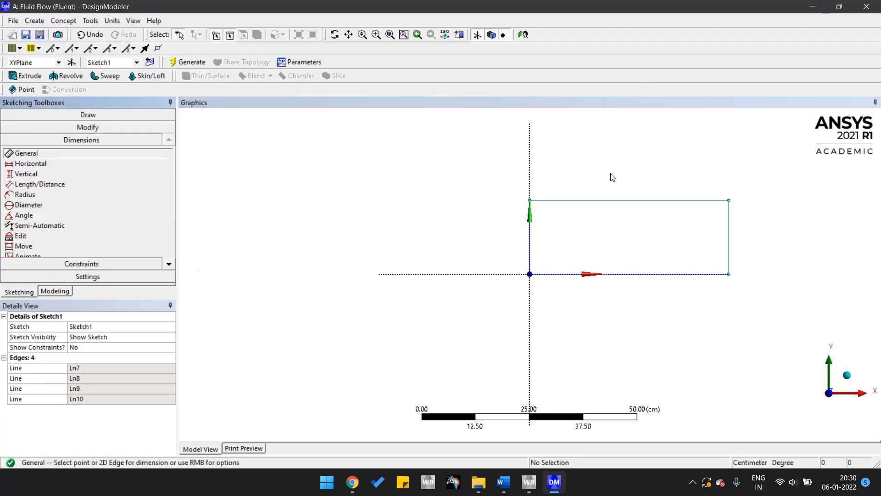
left_click(609, 201)
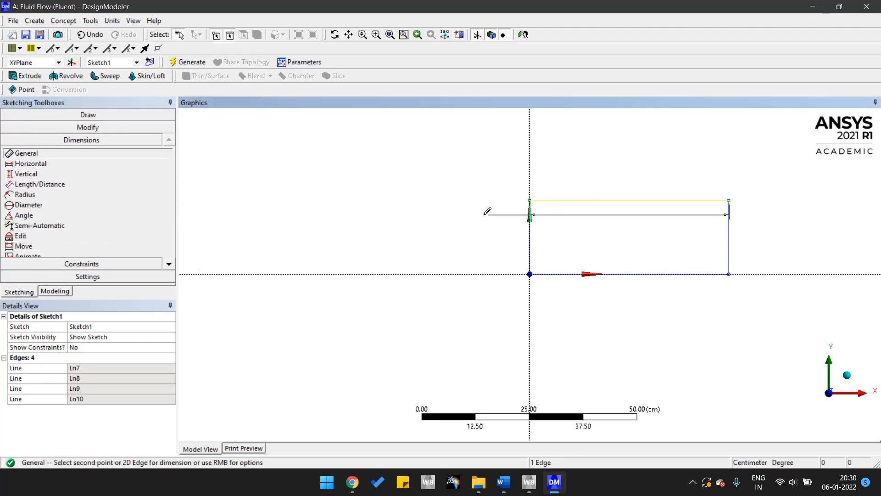
left_click(472, 176)
left_click(732, 228)
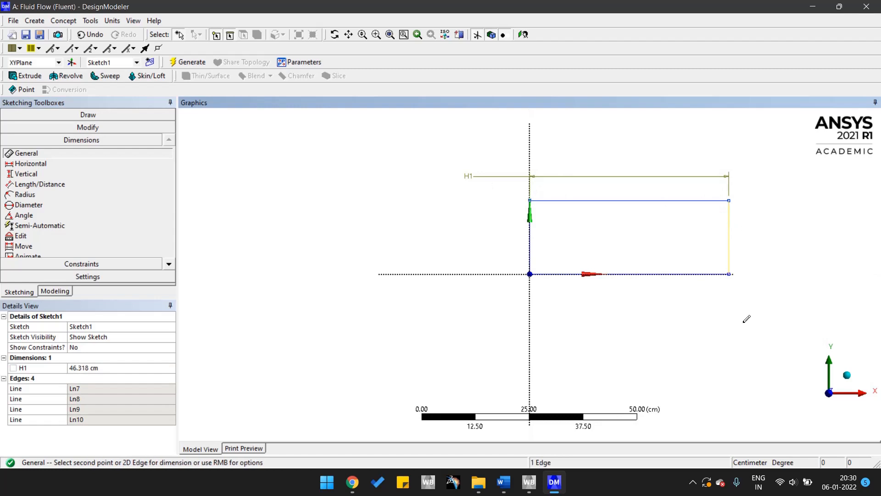
left_click(751, 320)
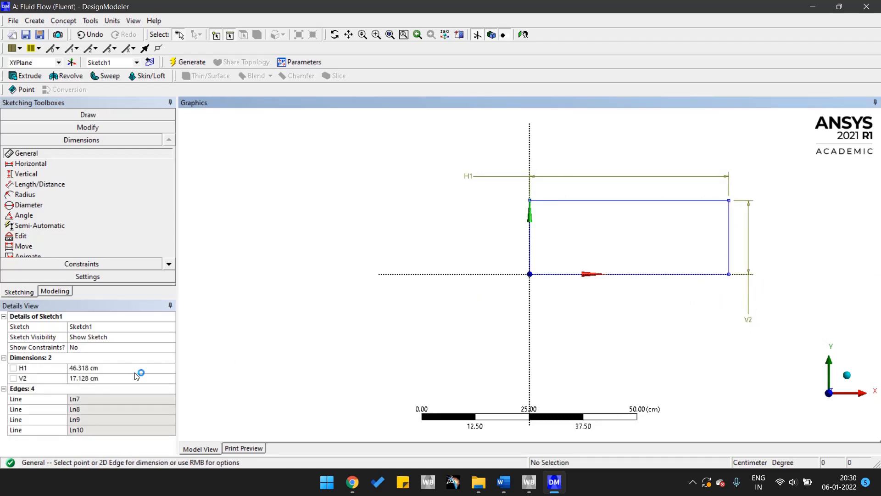
Set the rectangle's horizontal dimension to 80 cm and vertical dimension to 20 cm, and check them against the lab manual's pipe figure.
left_click(112, 367)
type("8")
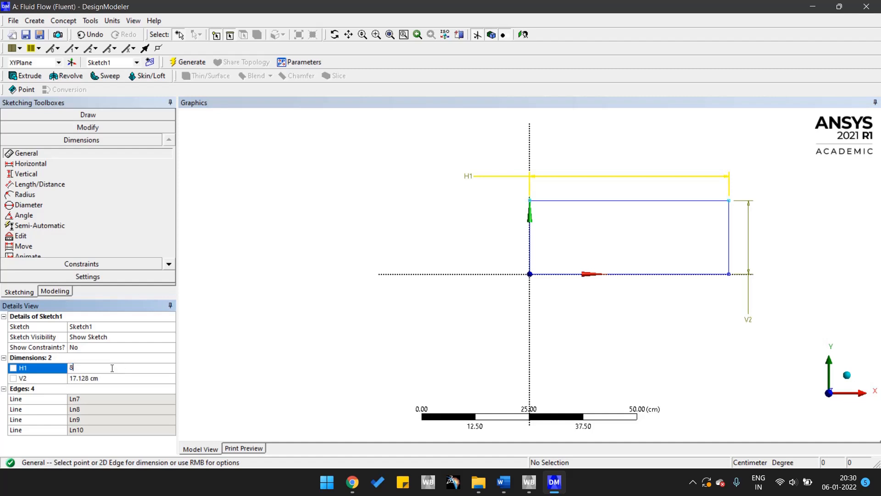
type("0")
key("Return")
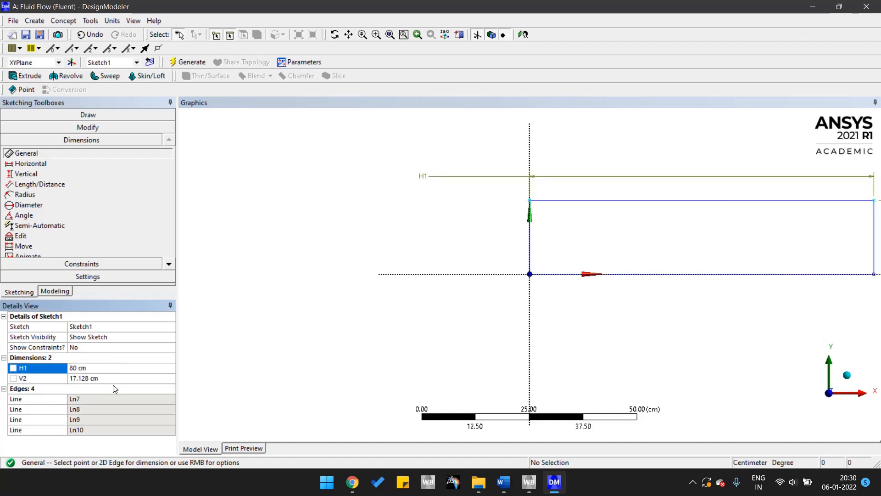
left_click(111, 378)
type("20")
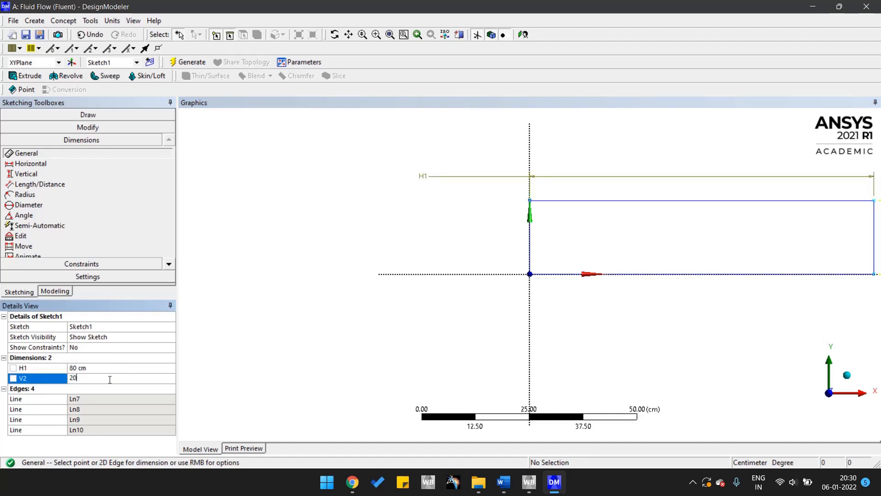
key("Return")
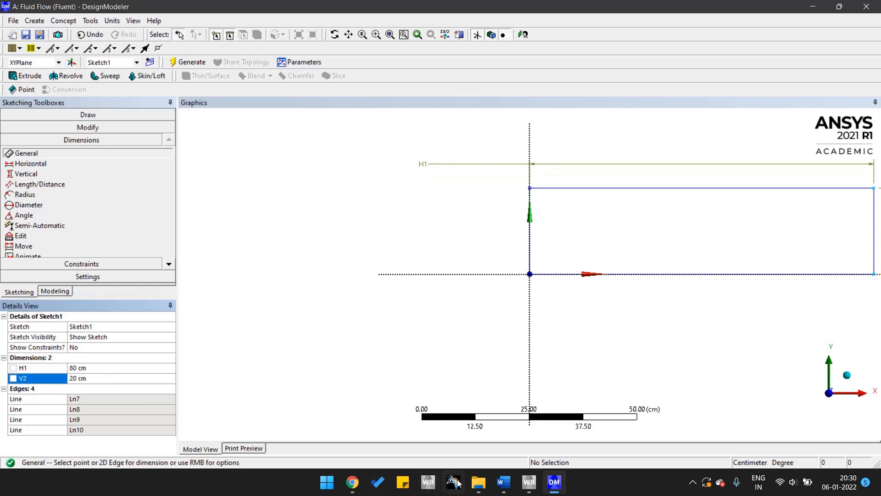
left_click(503, 482)
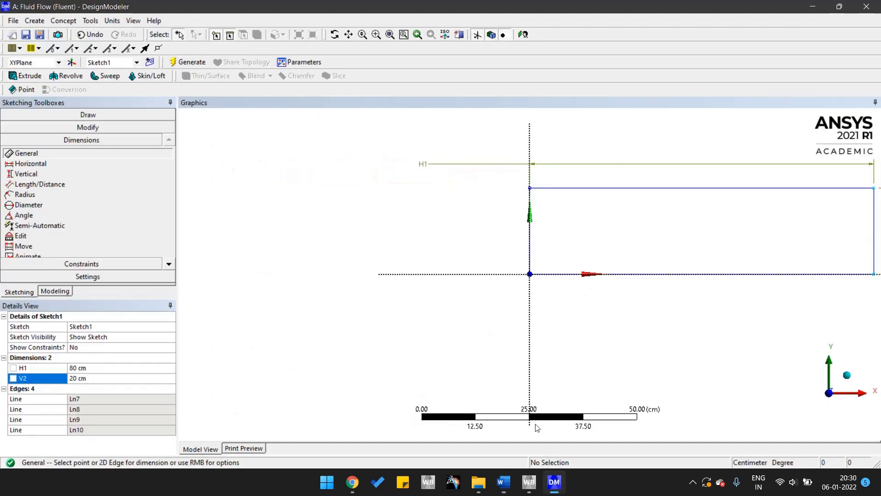
left_click(554, 482)
left_click(391, 35)
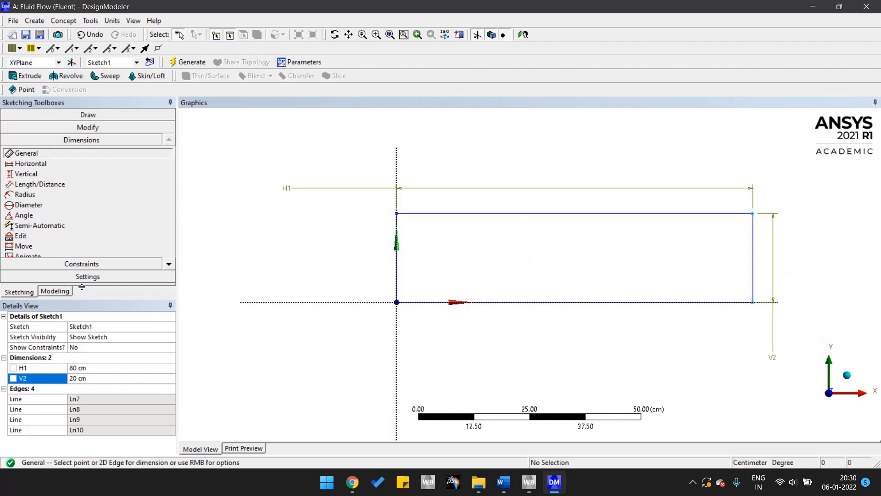
Generate the sketch, then create a surface from Sketch1 with the Add Frozen operation and generate it.
left_click(184, 63)
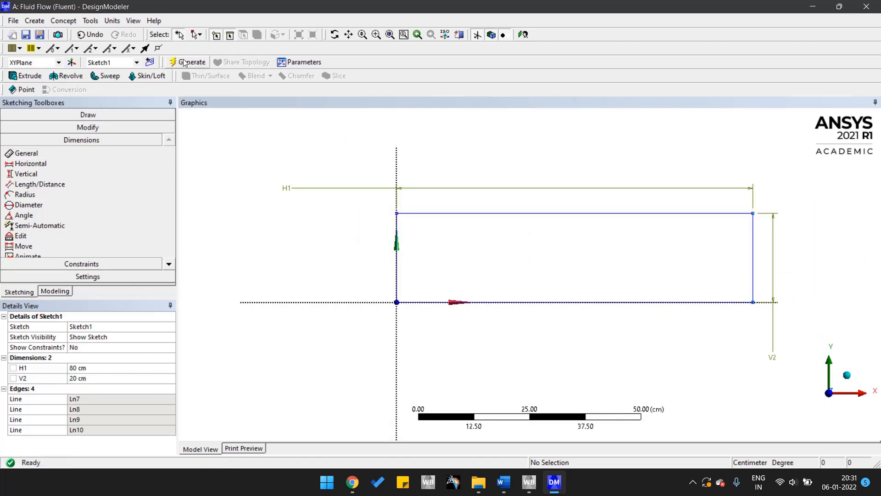
left_click(63, 22)
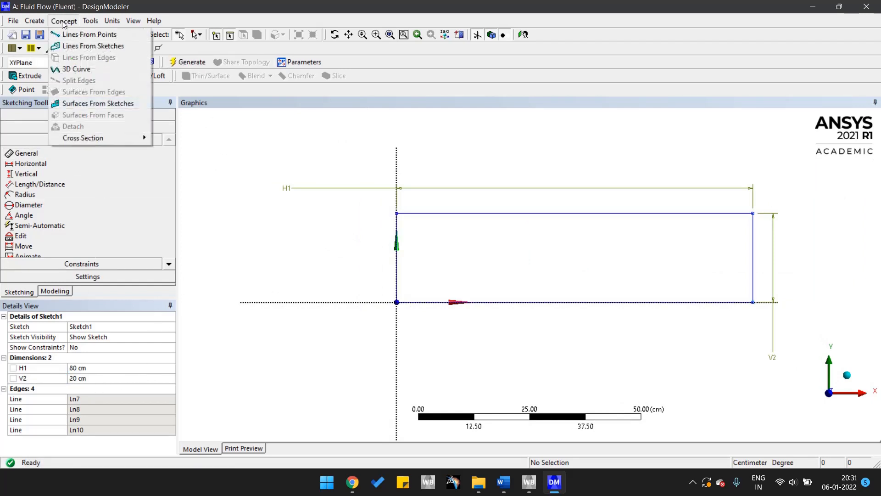
left_click(75, 106)
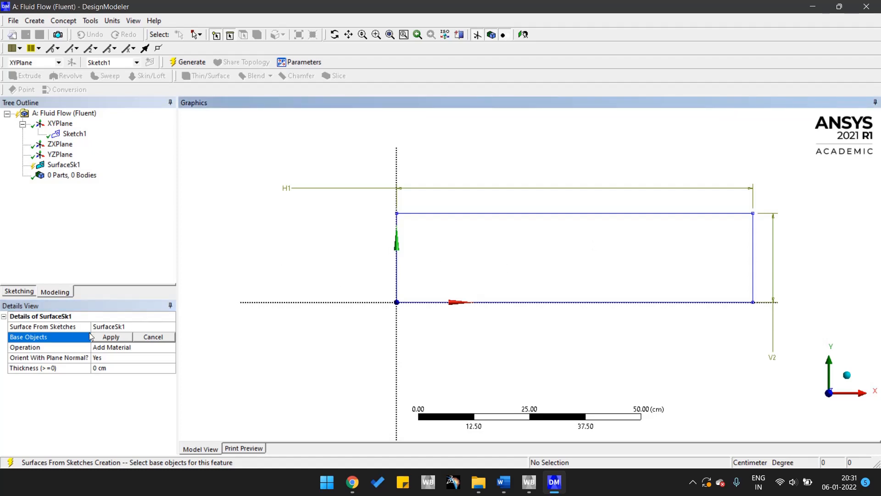
left_click(74, 134)
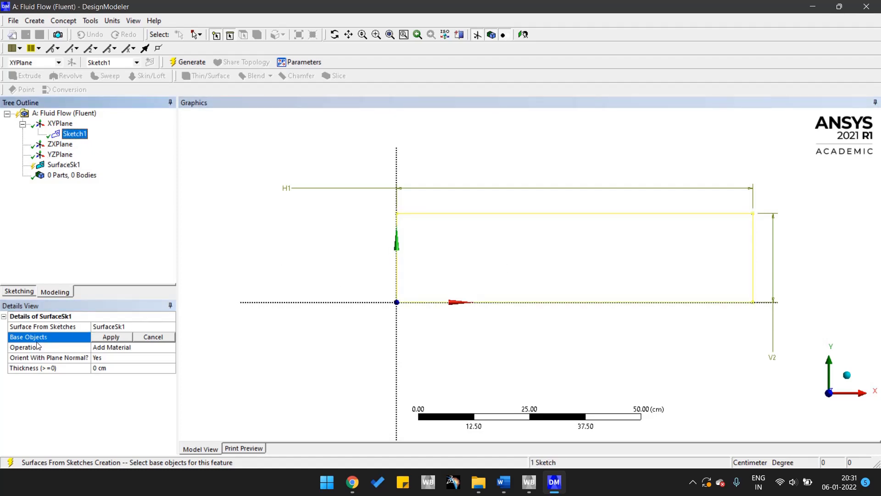
left_click(111, 337)
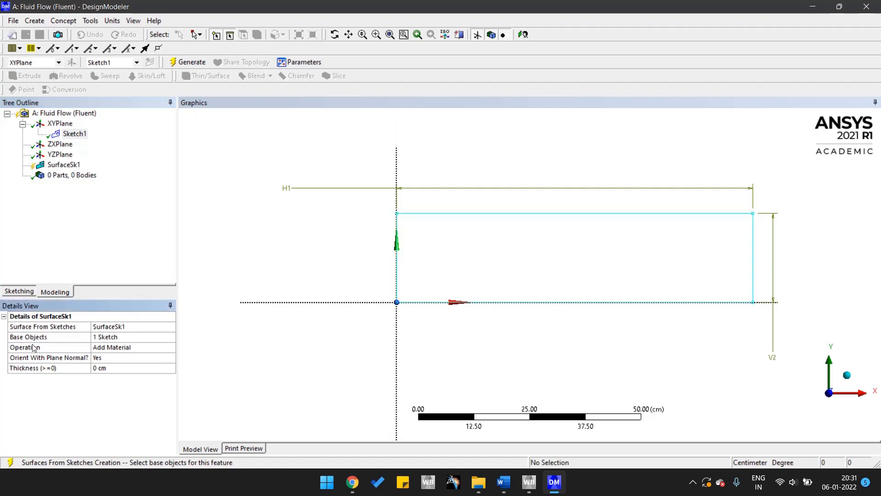
left_click(128, 347)
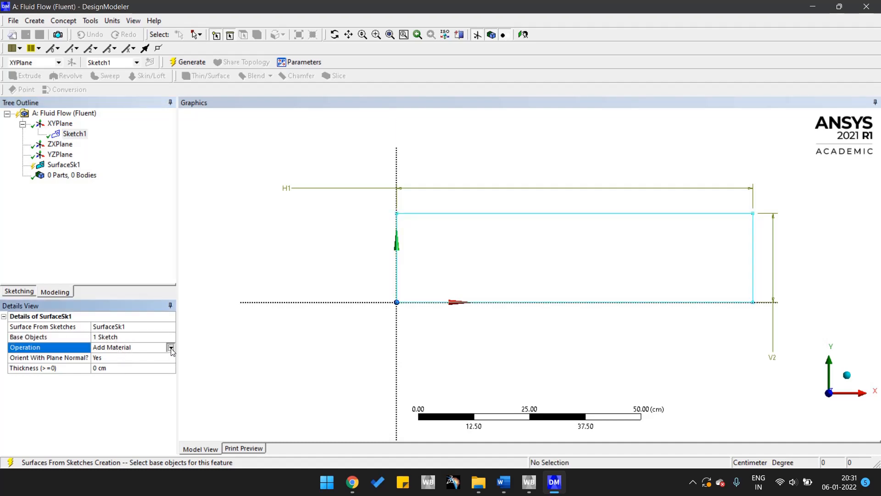
left_click(170, 347)
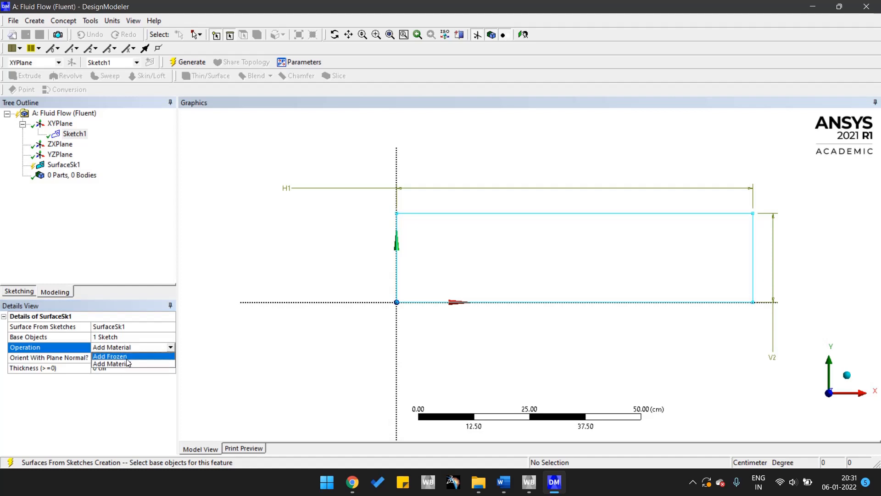
left_click(122, 356)
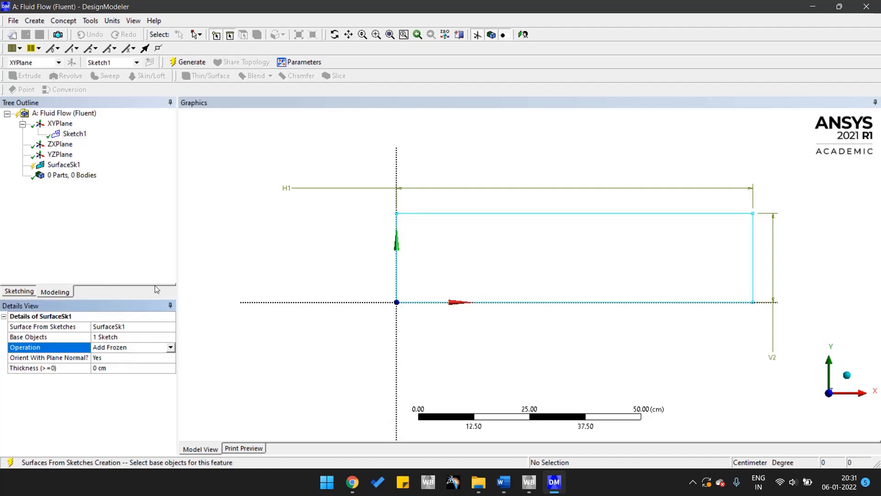
left_click(188, 63)
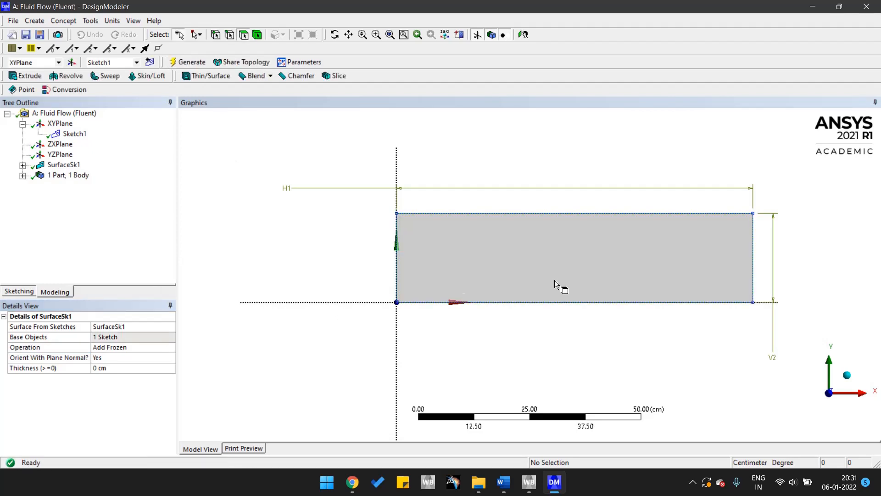
Set the surface body's Fluid/Solid property to Fluid and regenerate the model.
left_click(22, 176)
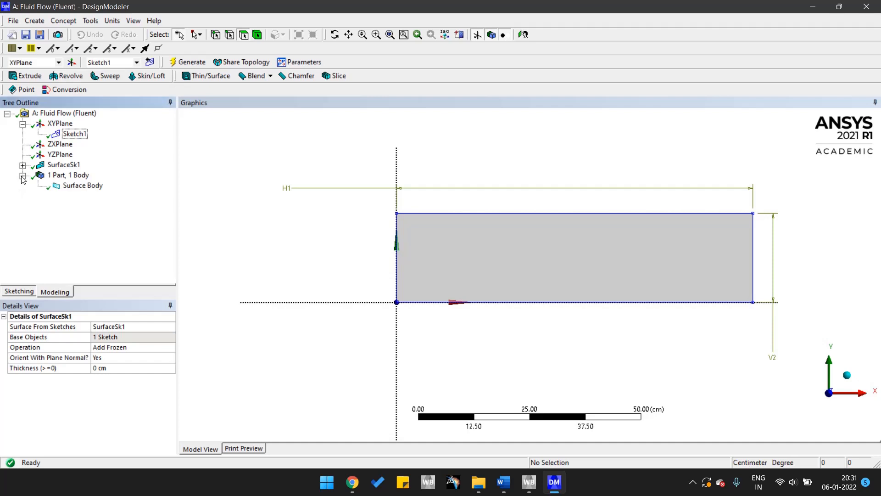
left_click(82, 186)
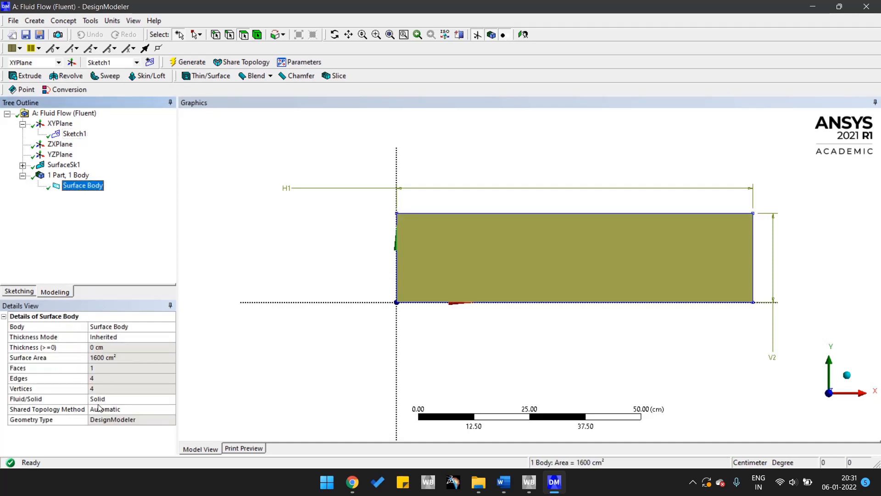
left_click(25, 399)
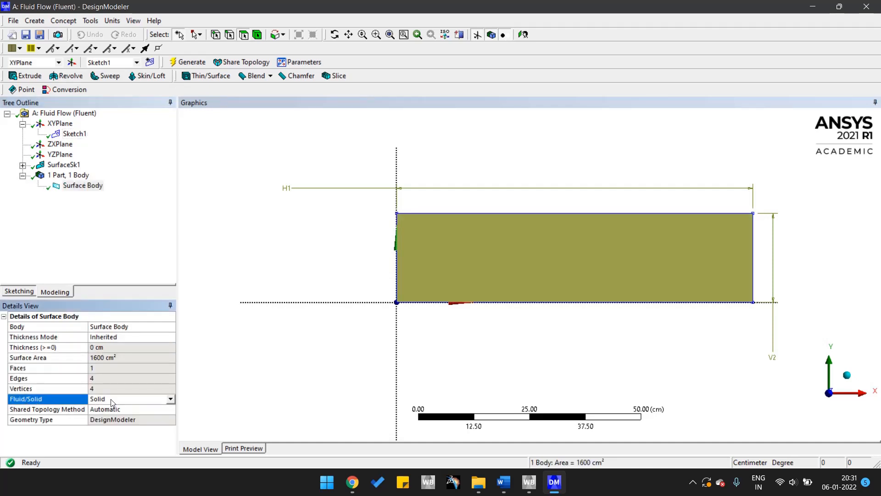
left_click(170, 399)
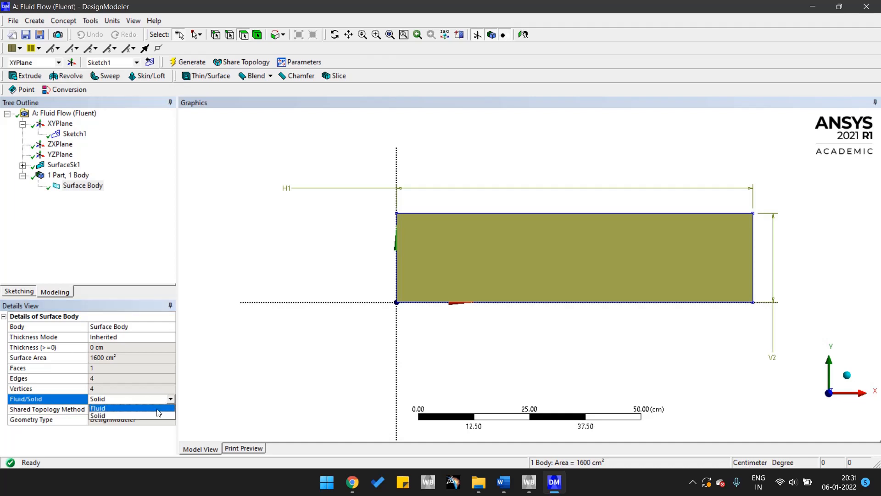
left_click(143, 410)
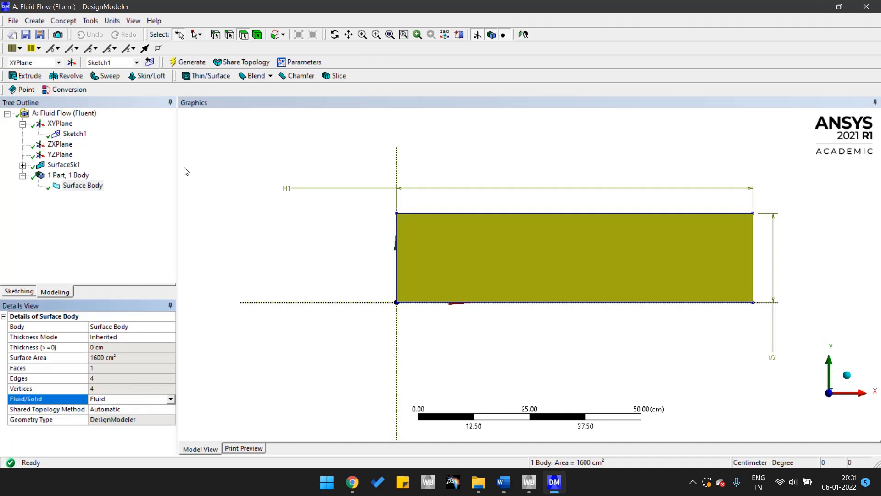
left_click(196, 67)
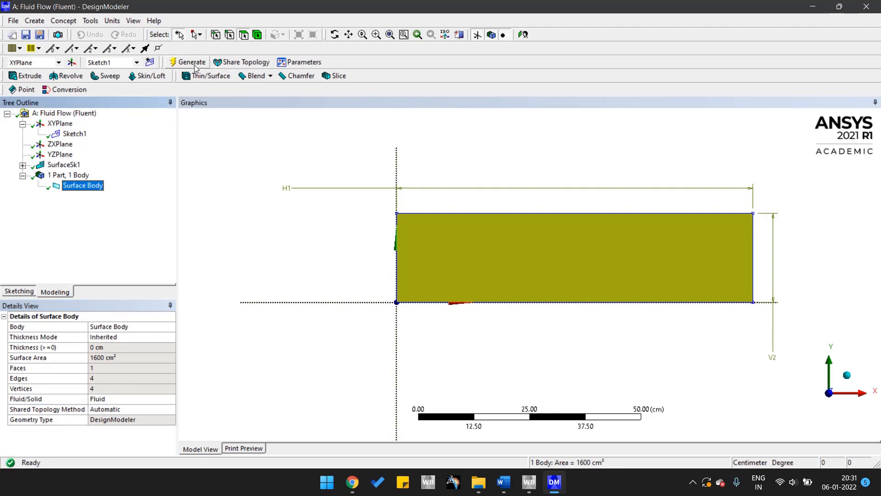
Close DesignModeler, return to Workbench and open the Fluid Flow system's Mesh component in Meshing.
left_click(869, 10)
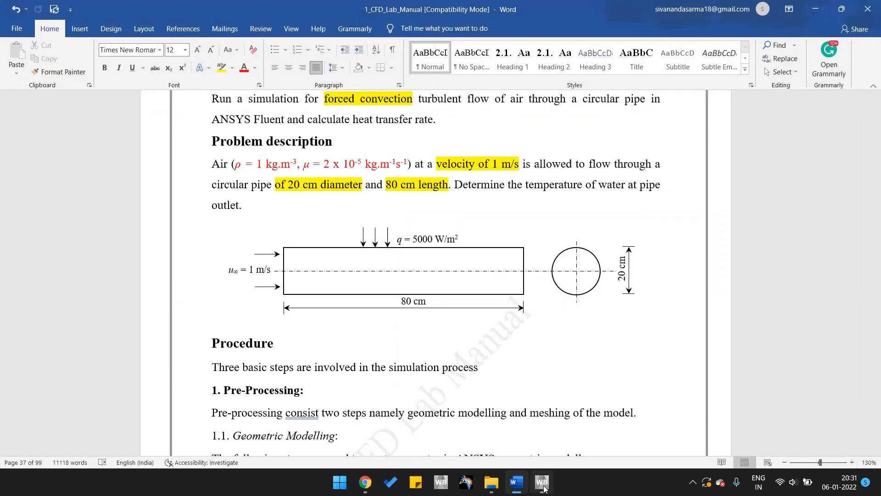
left_click(541, 482)
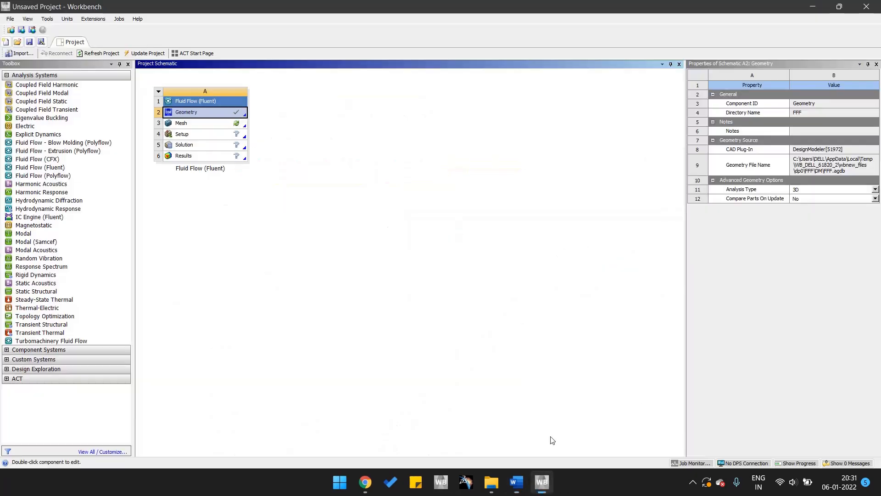
right_click(218, 124)
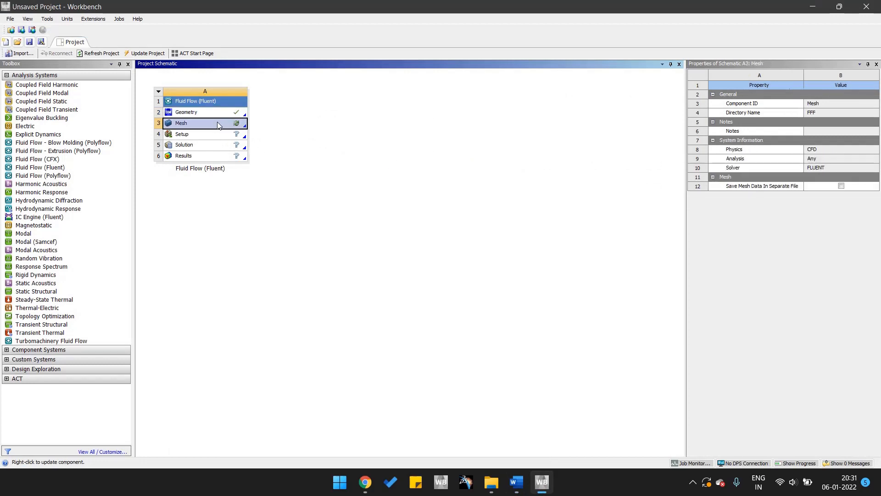
left_click(235, 130)
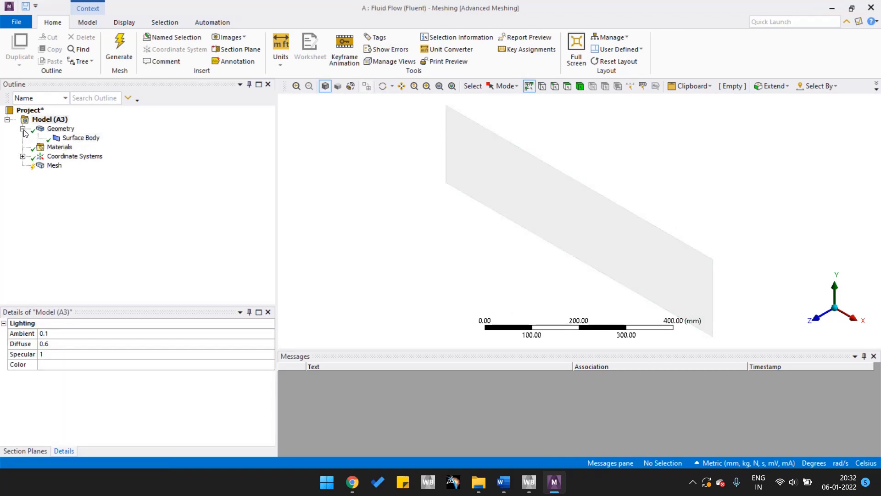
Insert a Face Meshing control on the mesh and scope it to the rectangular face.
left_click(50, 166)
right_click(51, 167)
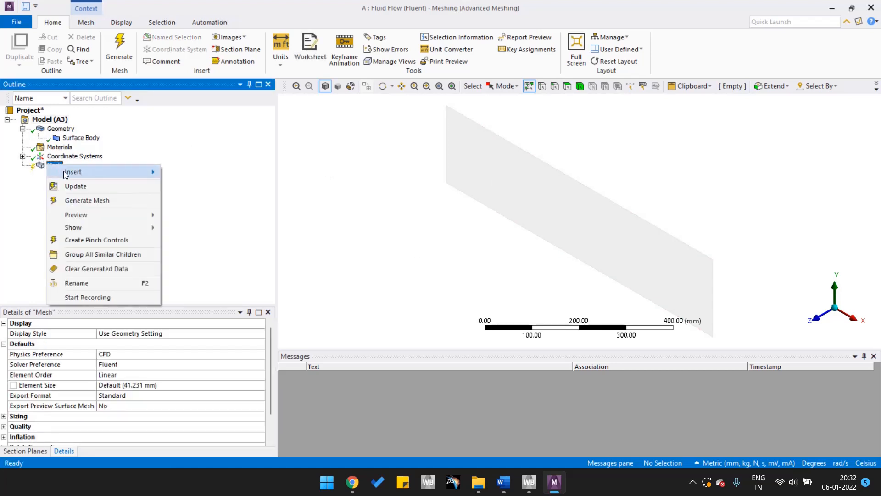
mouse_move(94, 173)
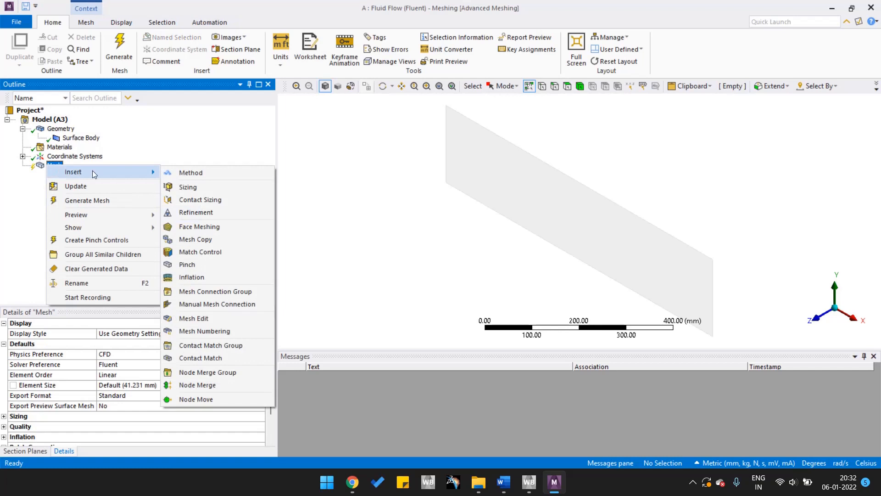
left_click(213, 227)
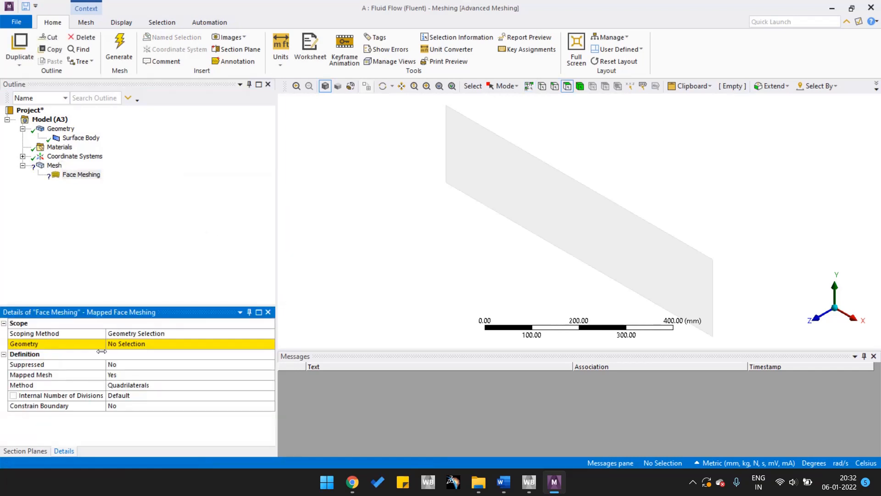
left_click(588, 220)
left_click(140, 345)
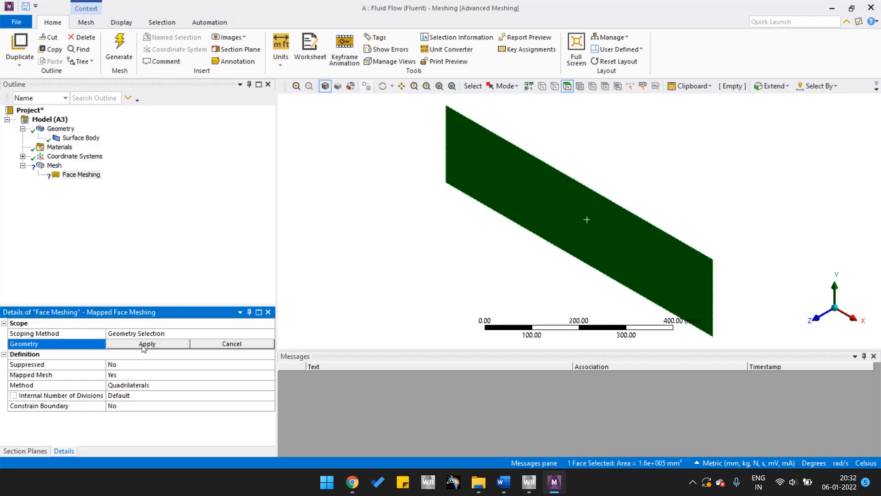
left_click(148, 344)
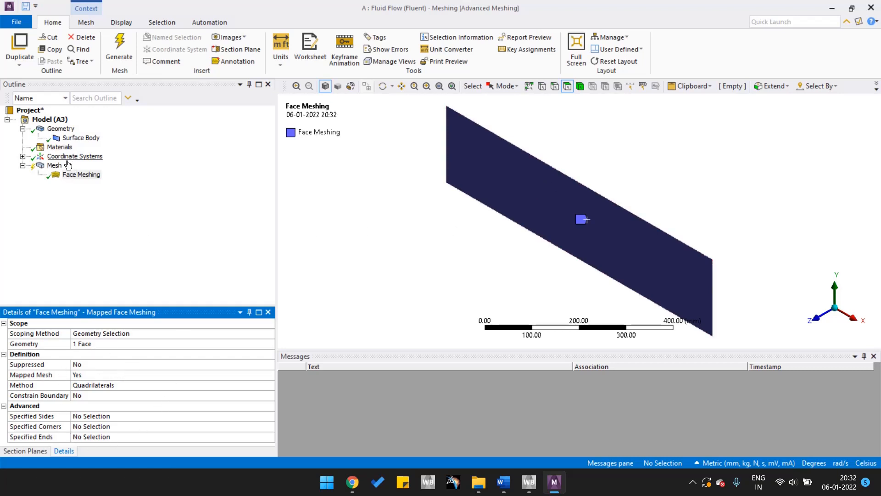
Insert a Sizing control on the mesh and scope it to the rectangle's left vertical edge.
right_click(55, 166)
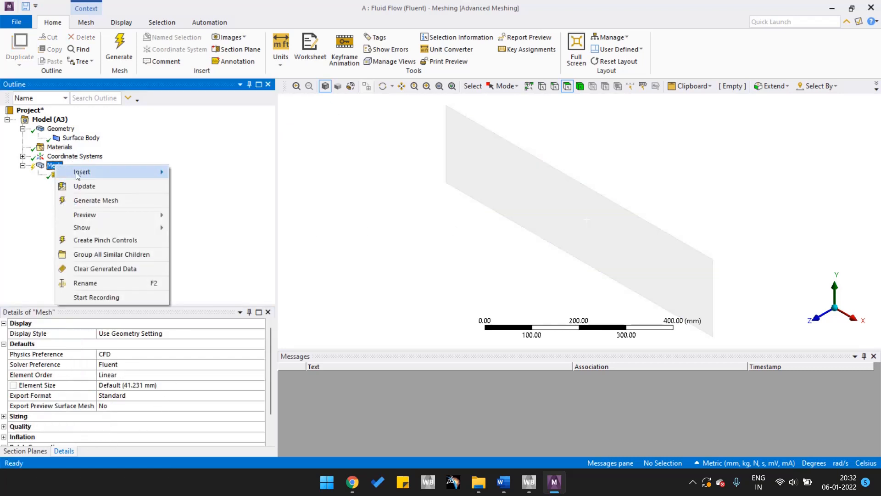
mouse_move(118, 171)
left_click(194, 186)
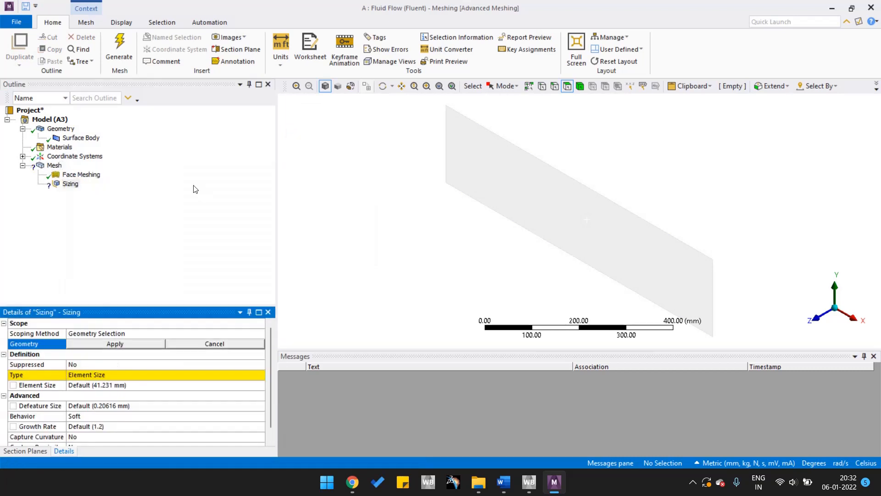
left_click(820, 319)
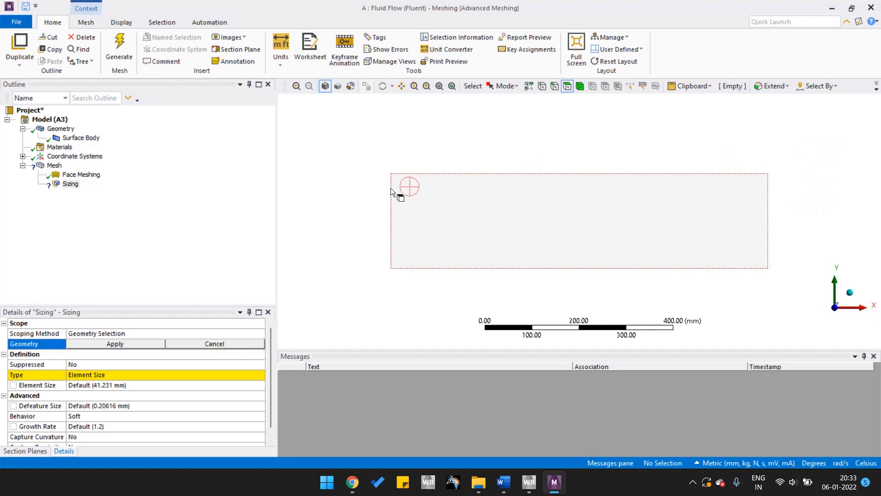
left_click(555, 88)
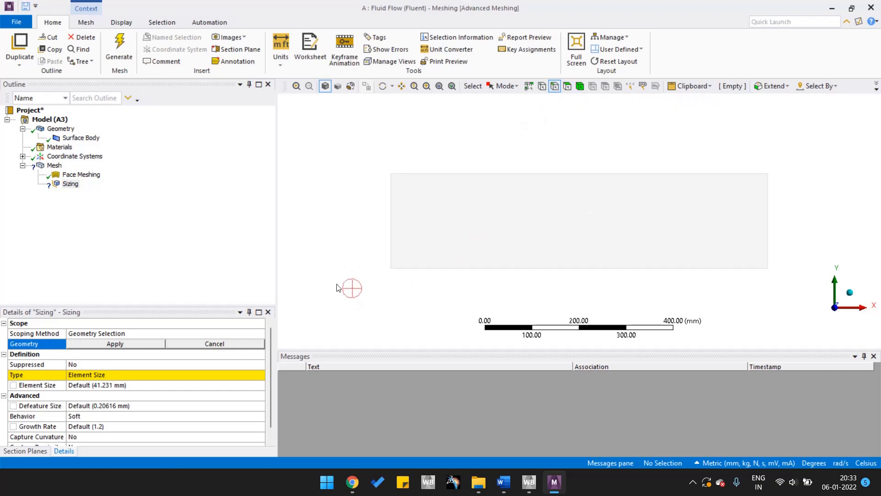
left_click(387, 240)
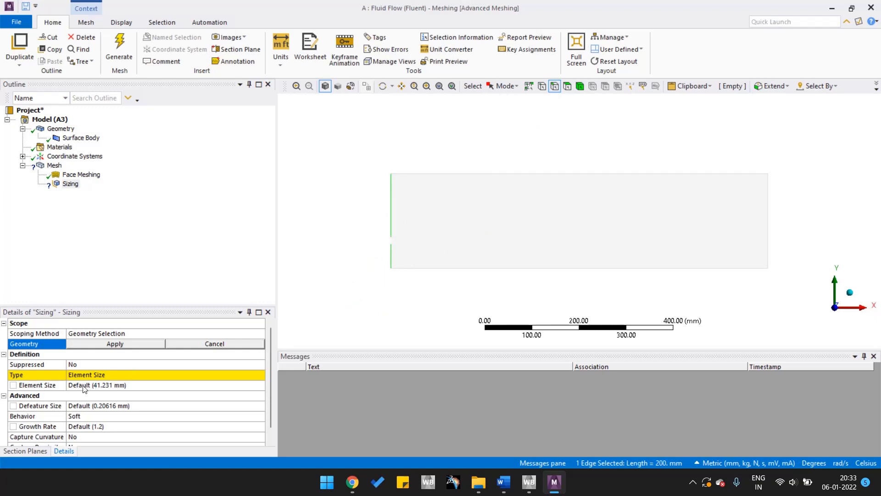
scroll(112, 353, "down", 1)
left_click(122, 336)
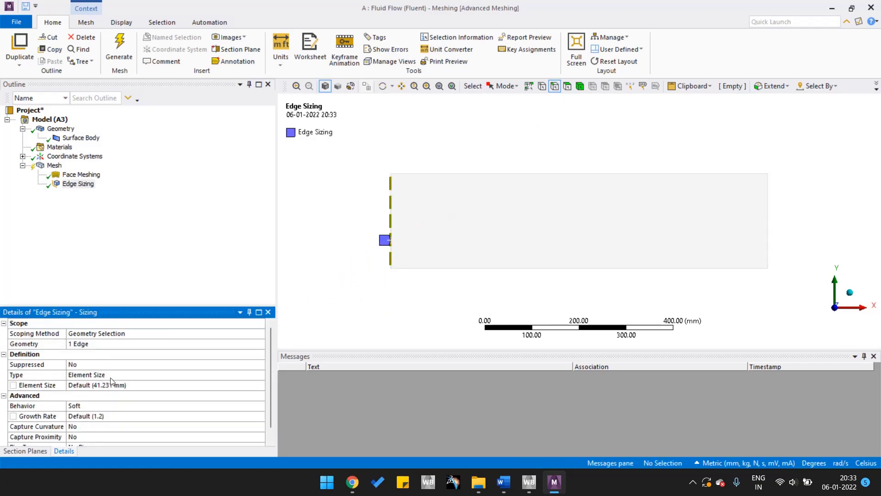
Change the left edge sizing's type to Number of Divisions and set it to 30 divisions.
left_click(86, 374)
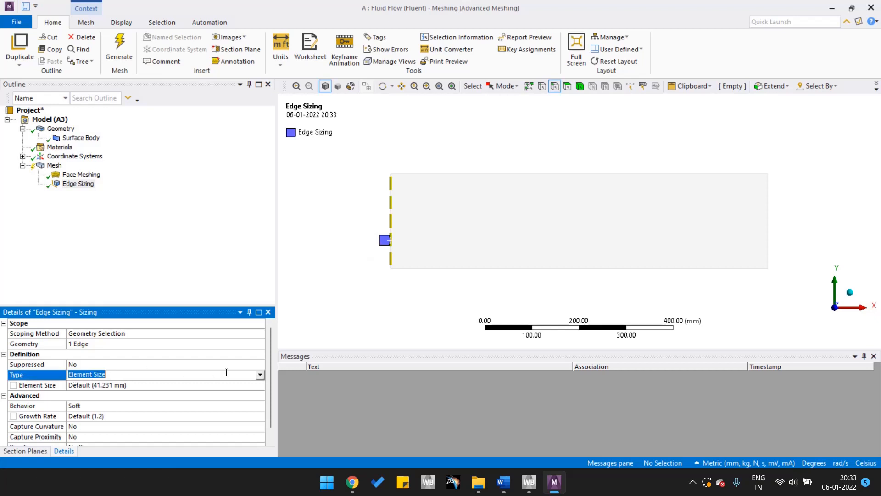
left_click(260, 374)
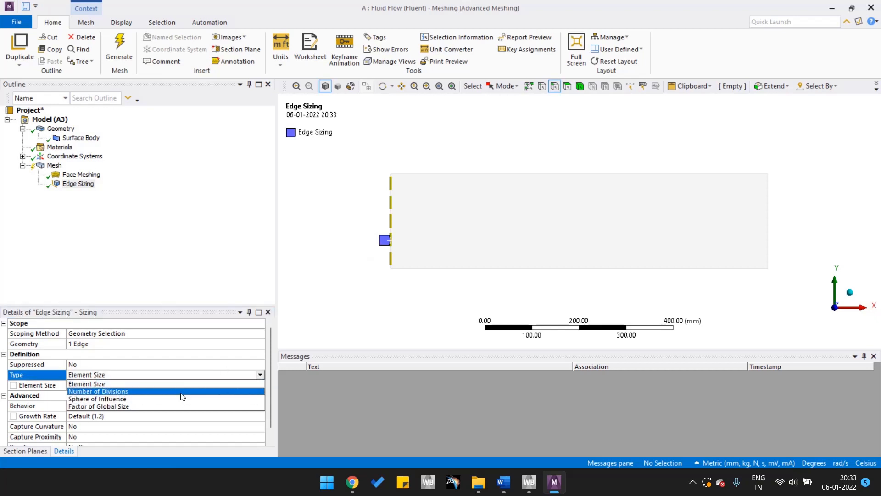
left_click(152, 388)
left_click(110, 387)
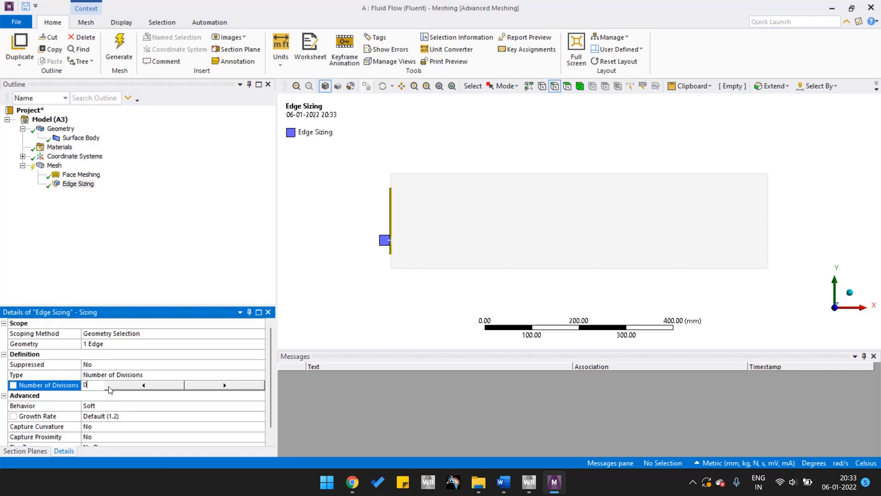
type("30")
key("Return")
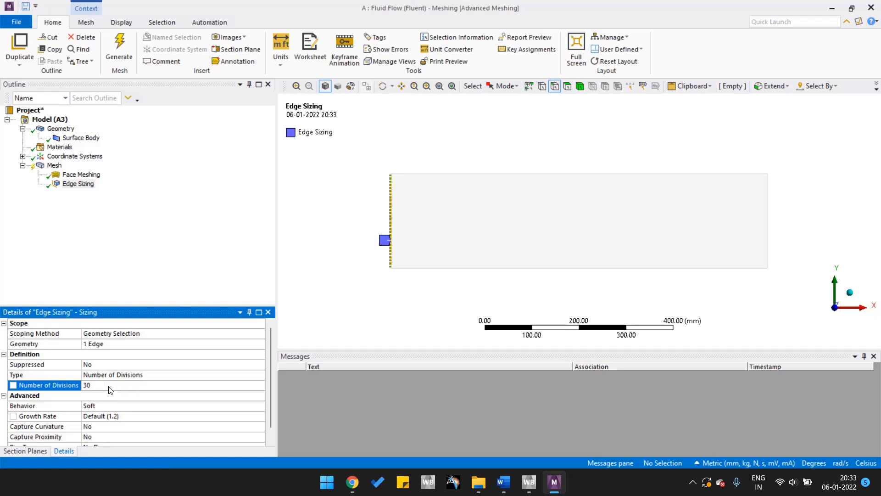
Change the left edge sizing's behavior to Hard.
scroll(110, 389, "down", 1)
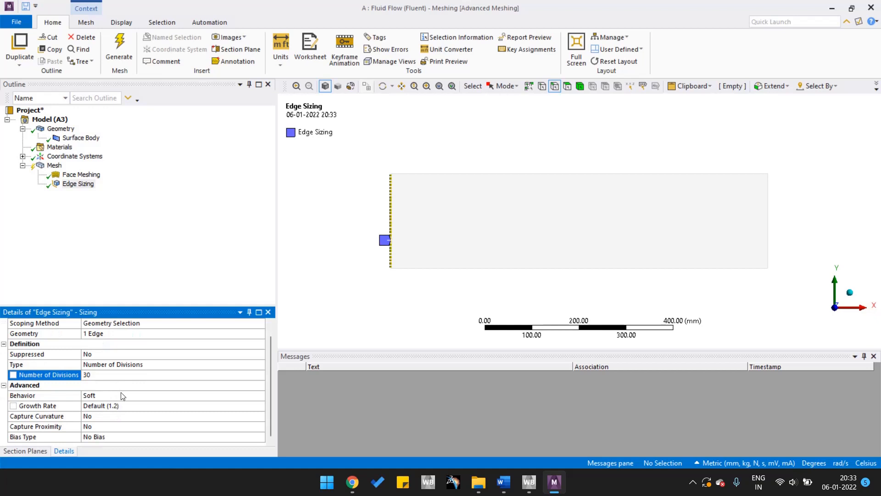
left_click(139, 396)
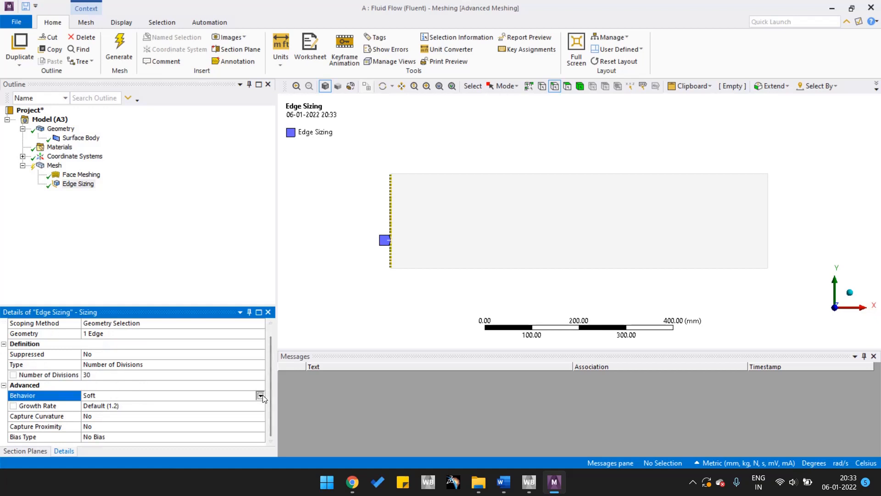
left_click(261, 396)
left_click(187, 416)
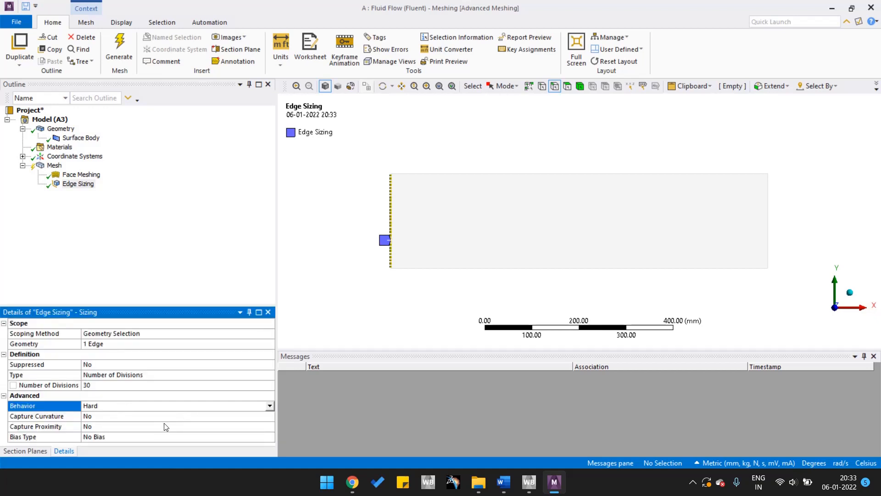
Give the left edge sizing the one-way bias pattern that runs from short to long dashes, with a bias factor of 10.
left_click(196, 436)
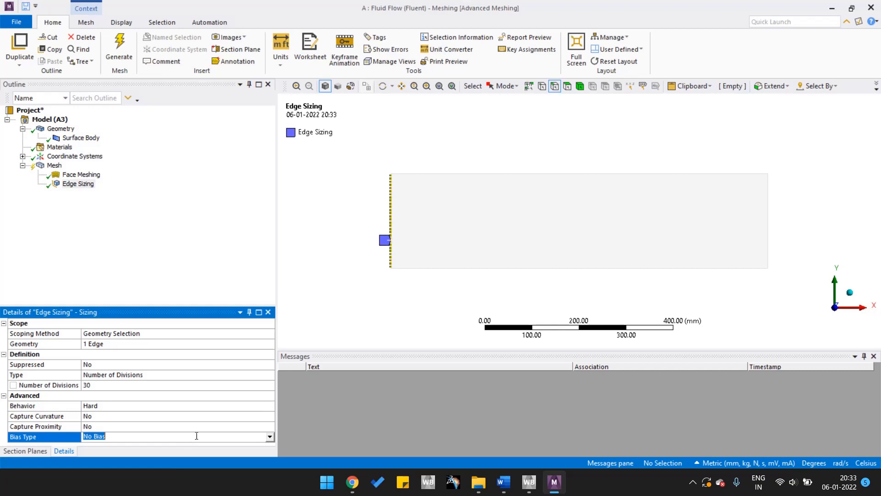
left_click(270, 436)
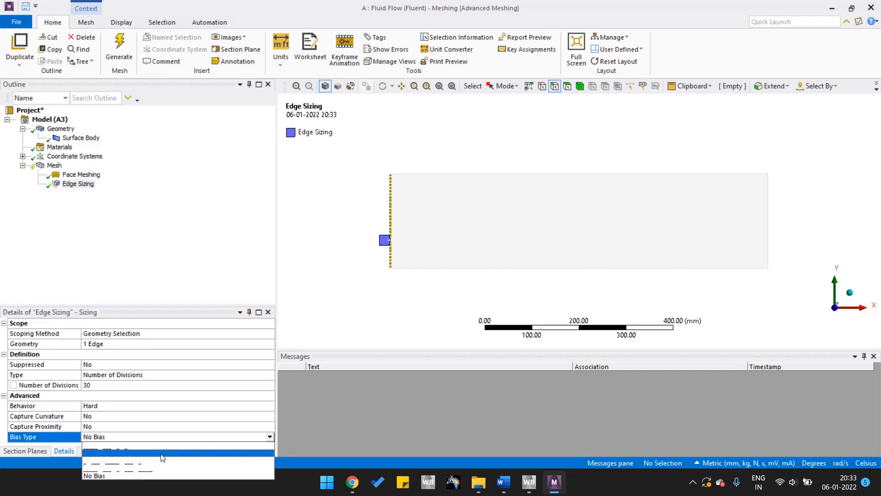
left_click(161, 458)
scroll(155, 410, "down", 1)
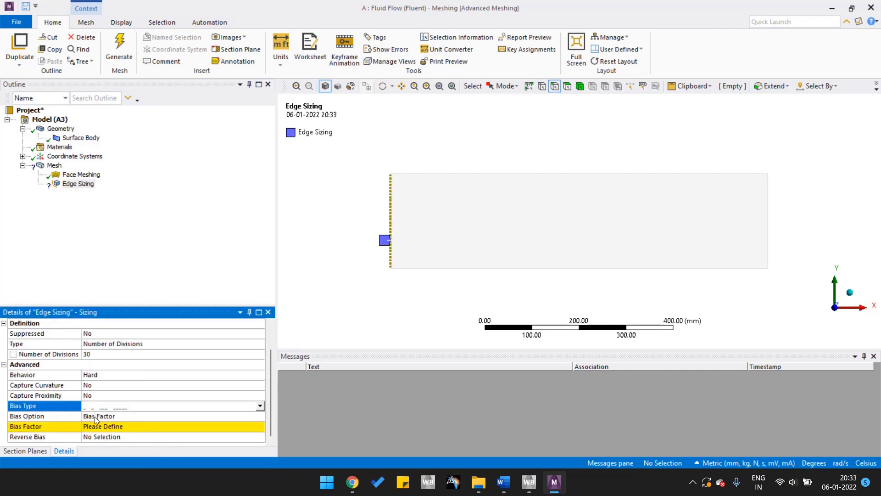
left_click(148, 427)
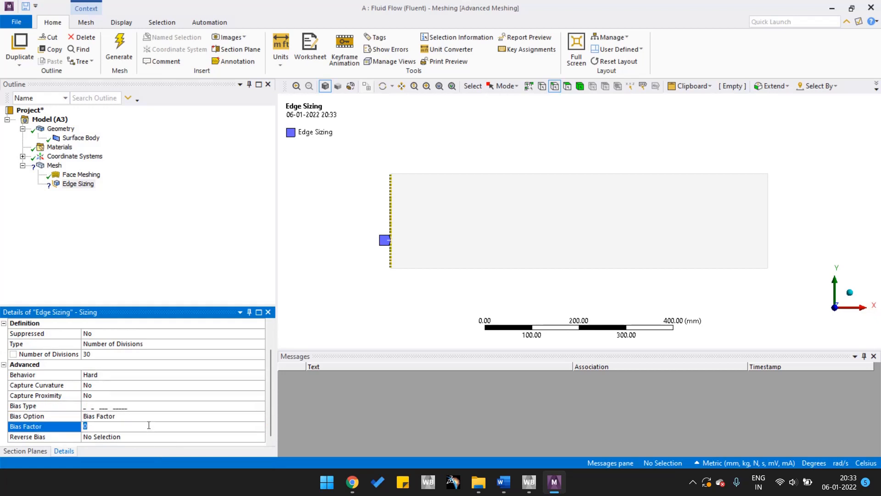
type("10")
key("Return")
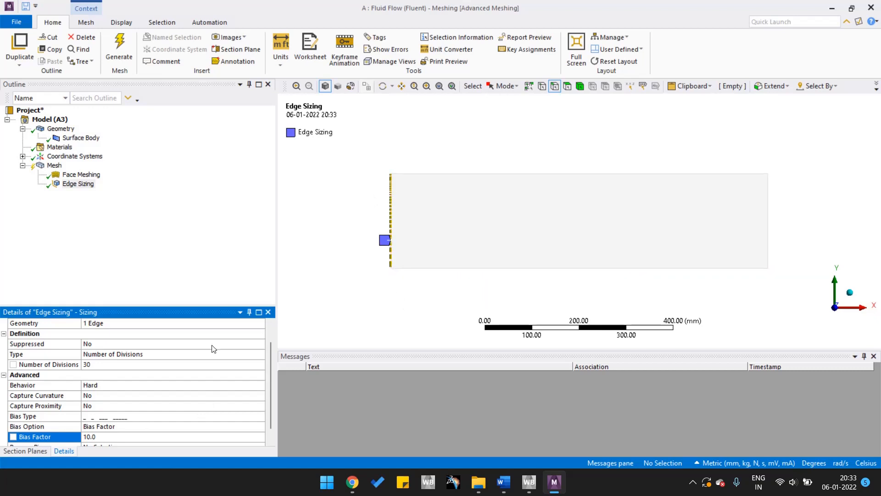
scroll(87, 395, "down", 1)
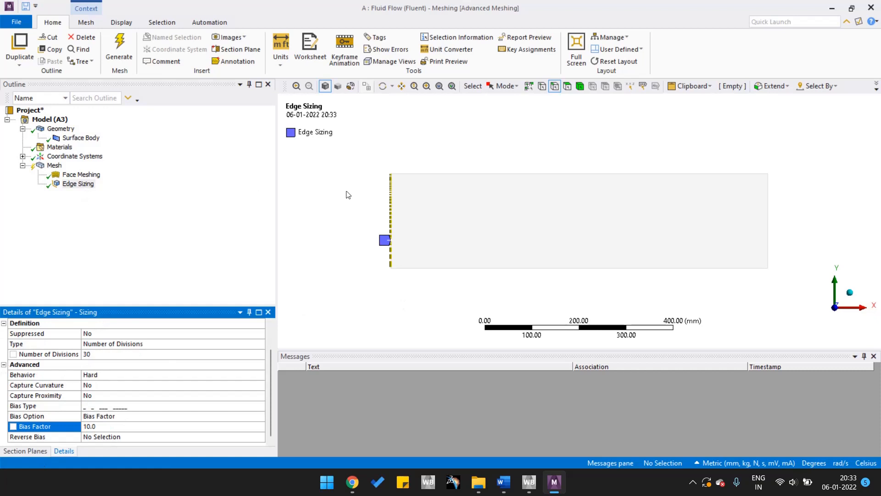
Insert another Sizing control on the mesh and scope it to the rectangle's right vertical edge.
left_click(54, 166)
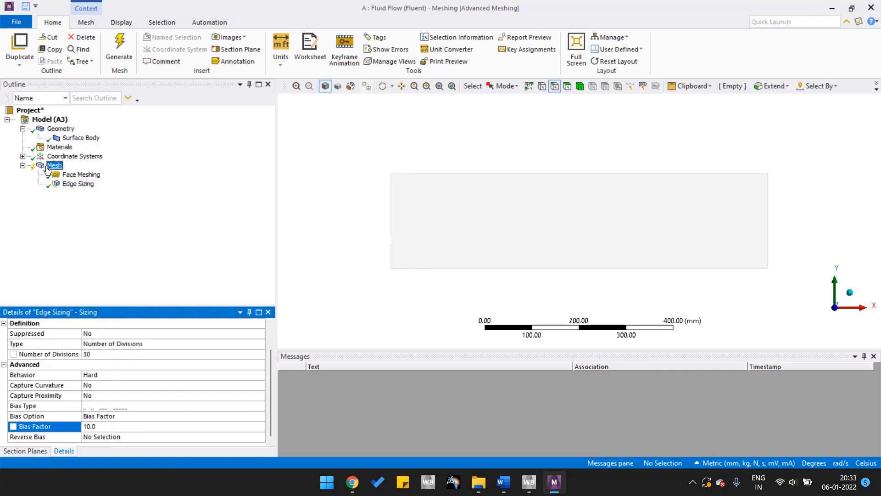
right_click(52, 166)
mouse_move(64, 174)
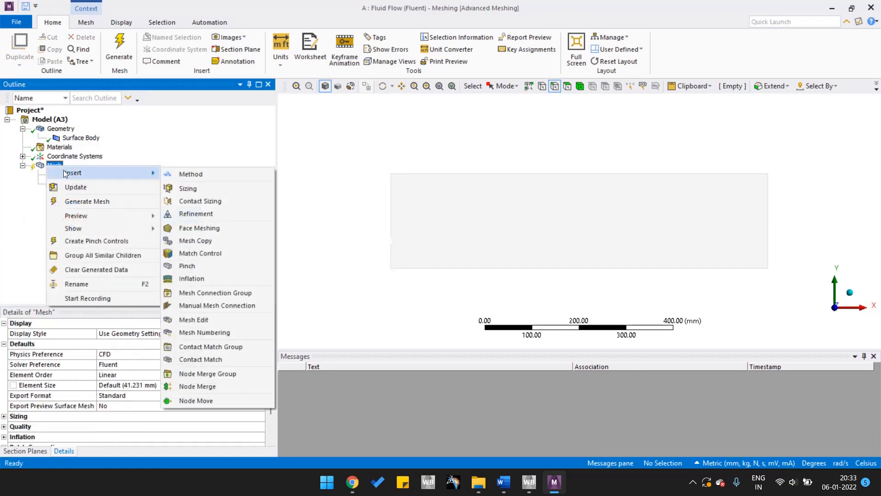
left_click(189, 189)
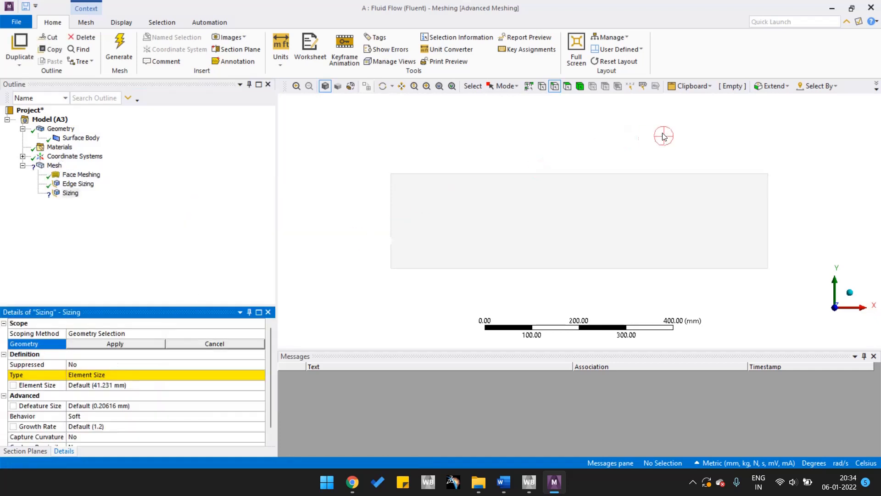
left_click(769, 217)
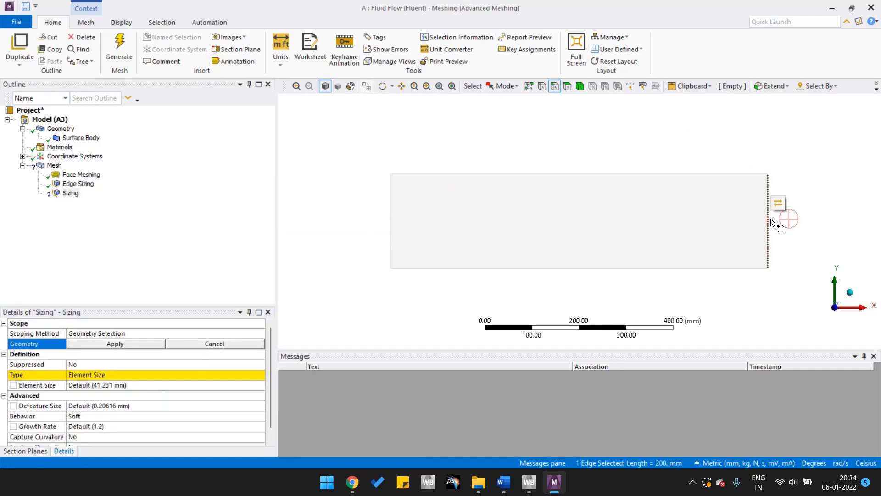
left_click(117, 344)
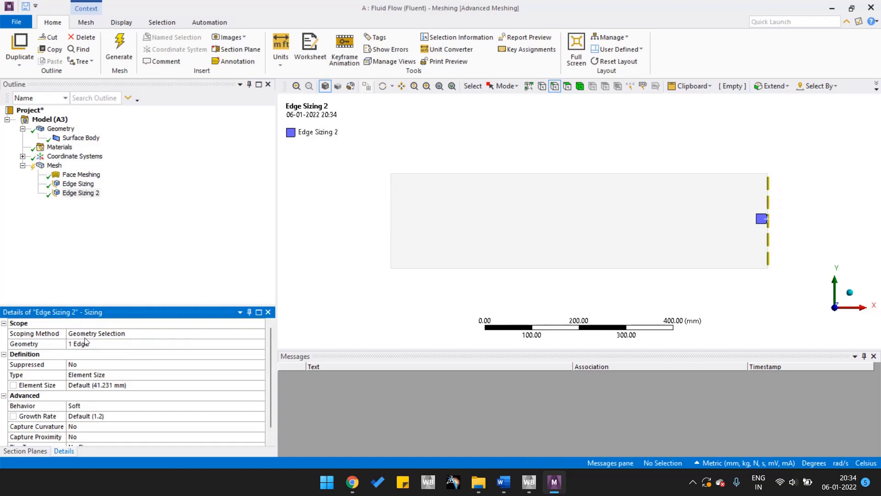
Change the right edge sizing's type to Number of Divisions and set it to 30 divisions.
left_click(91, 364)
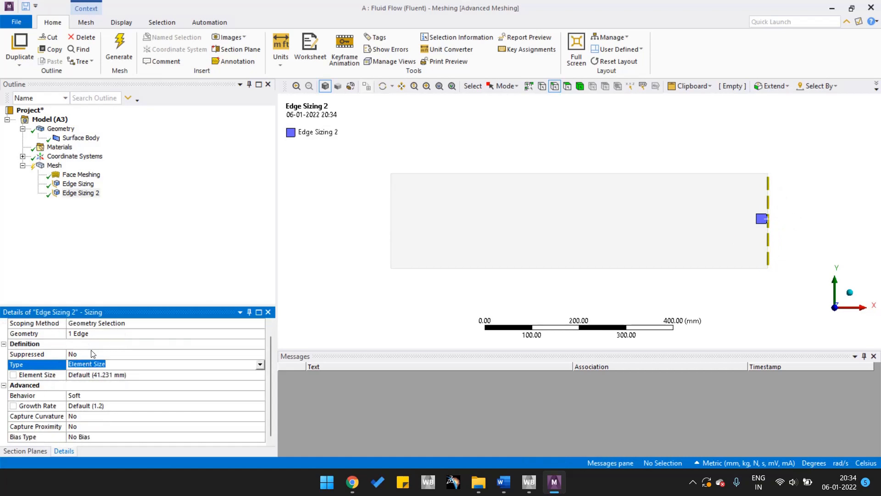
left_click(259, 365)
left_click(156, 382)
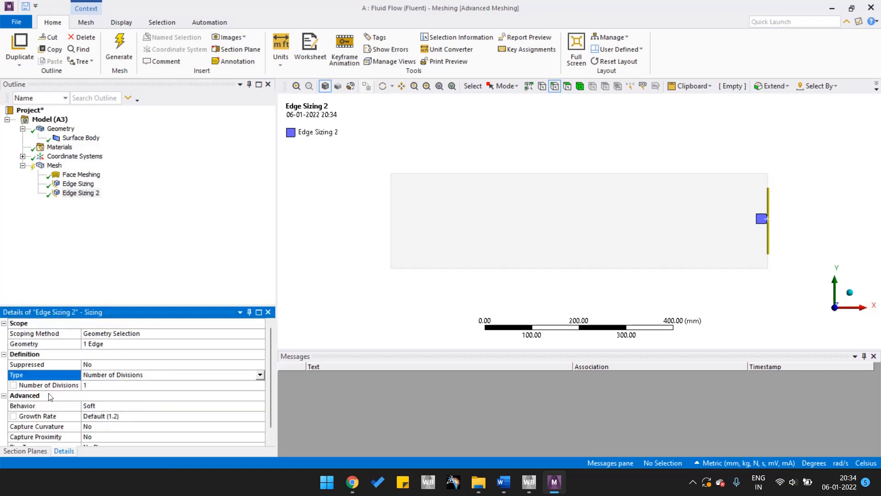
left_click(115, 388)
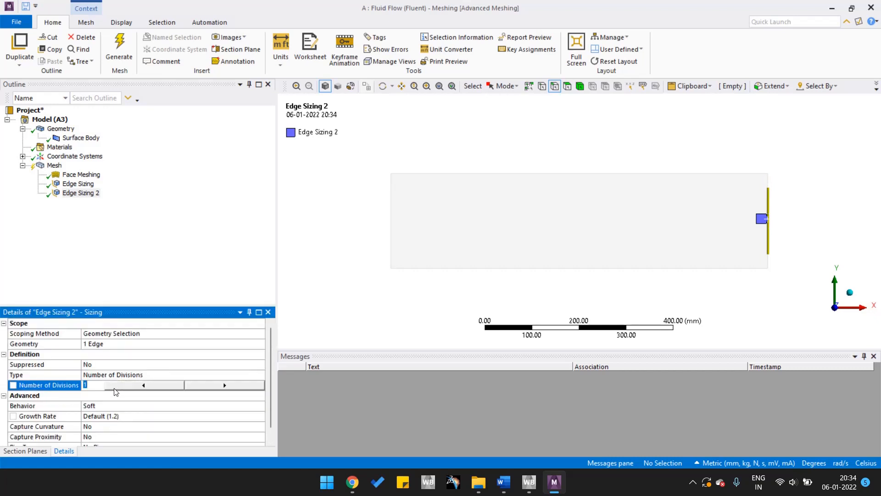
type("30")
key("Return")
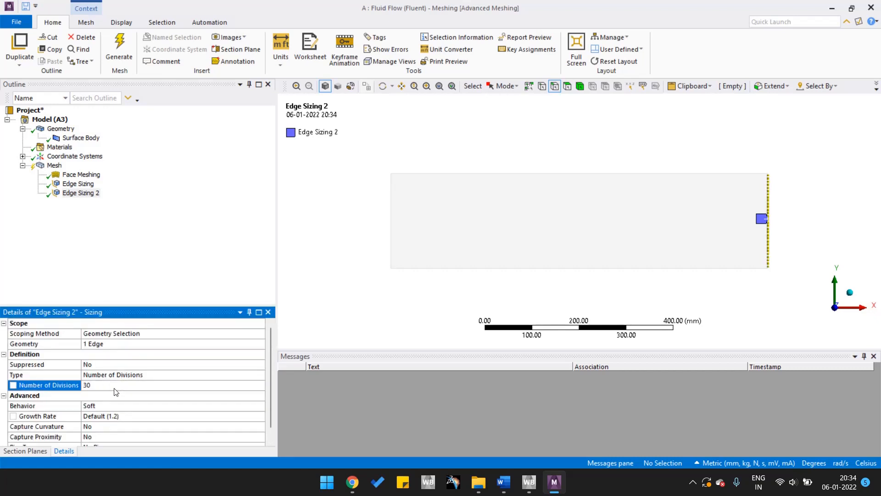
Change the right edge sizing's behavior to Hard.
scroll(131, 383, "down", 1)
left_click(201, 389)
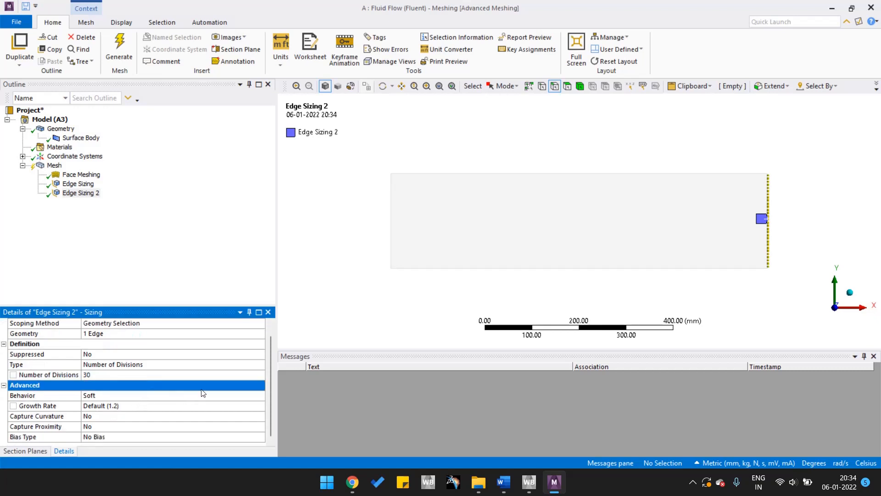
left_click(245, 396)
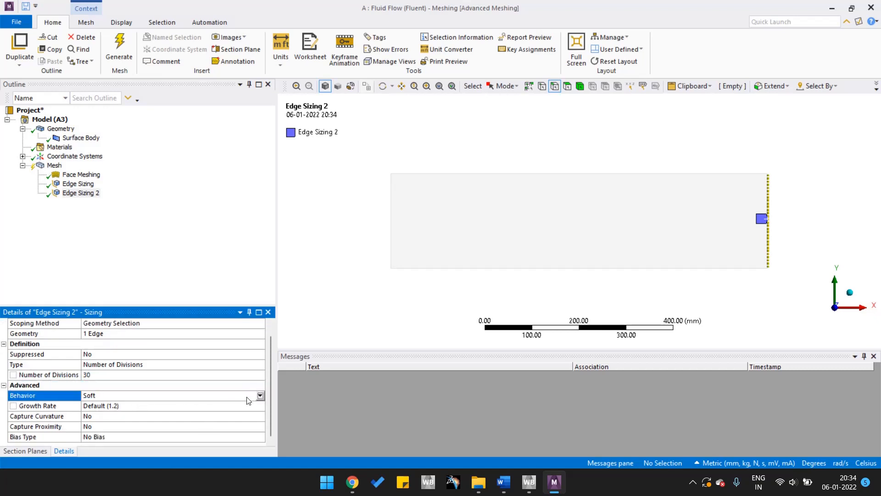
left_click(260, 395)
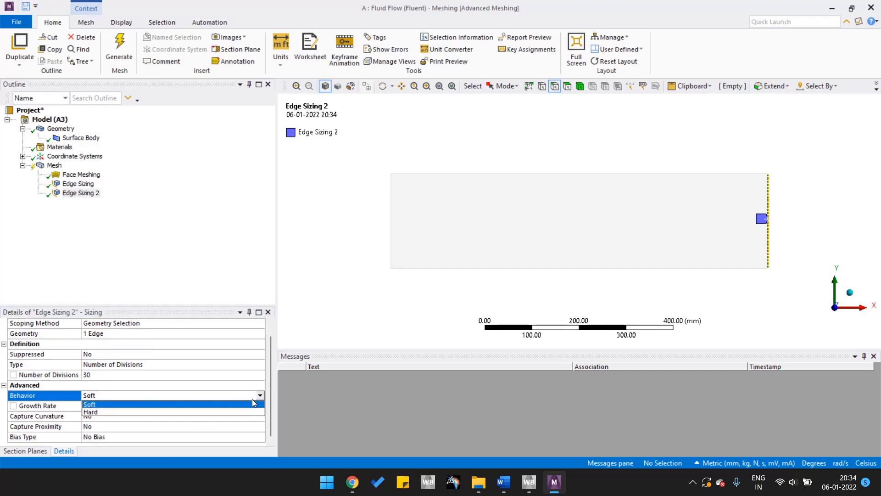
left_click(185, 412)
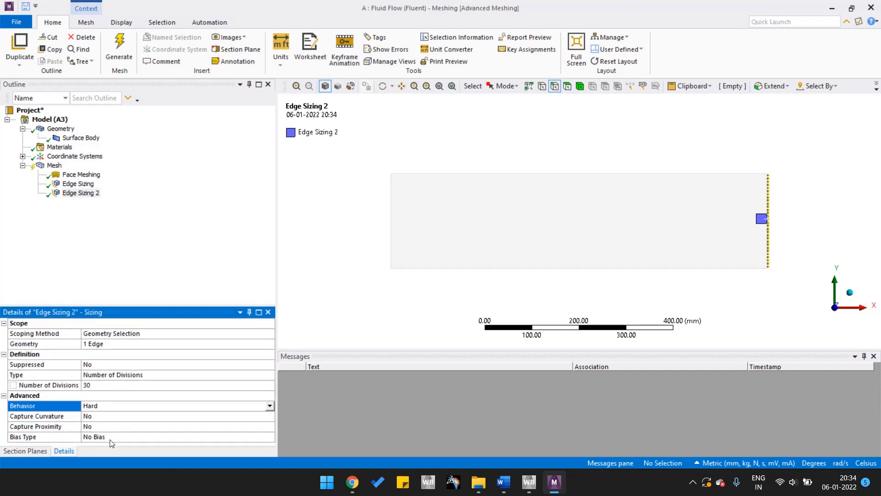
Give the right edge sizing the one-way bias pattern that runs from long to short dashes, with a bias factor of 10.
left_click(110, 439)
left_click(270, 437)
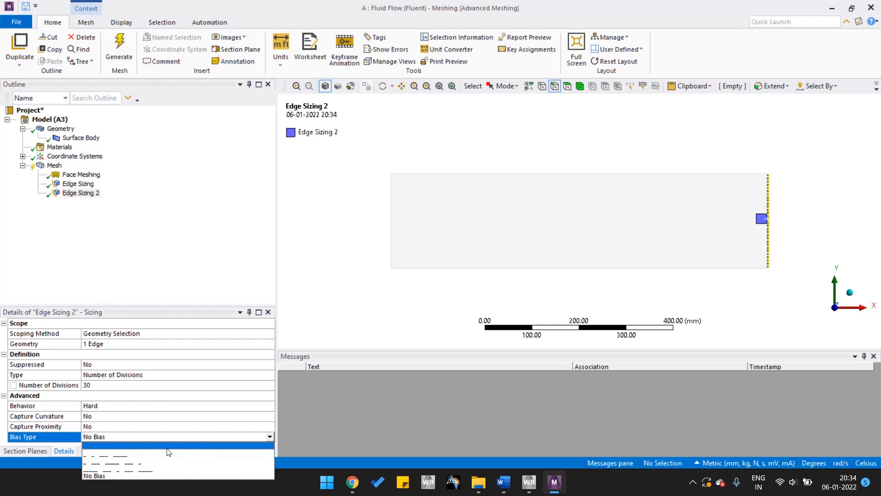
left_click(167, 448)
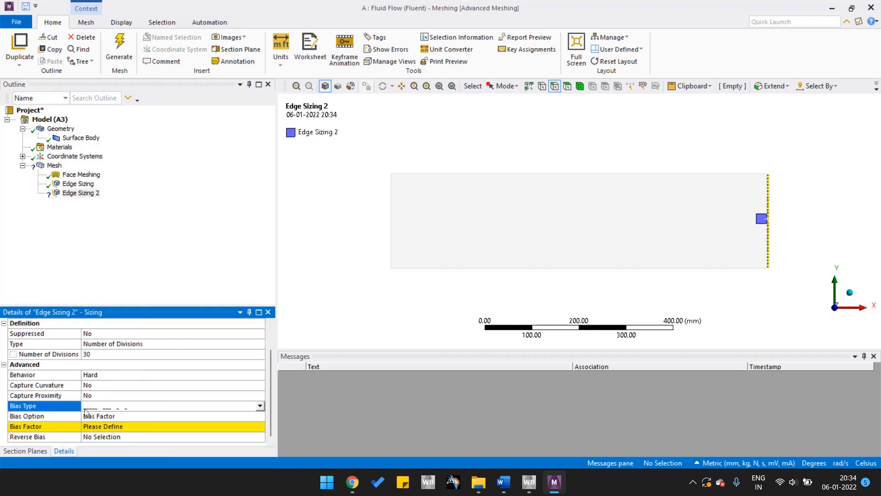
left_click(113, 428)
type("10")
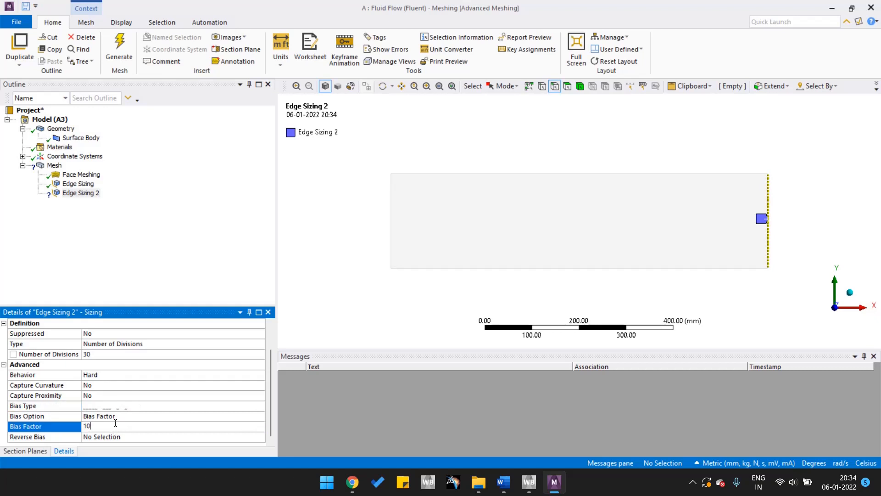
key("Return")
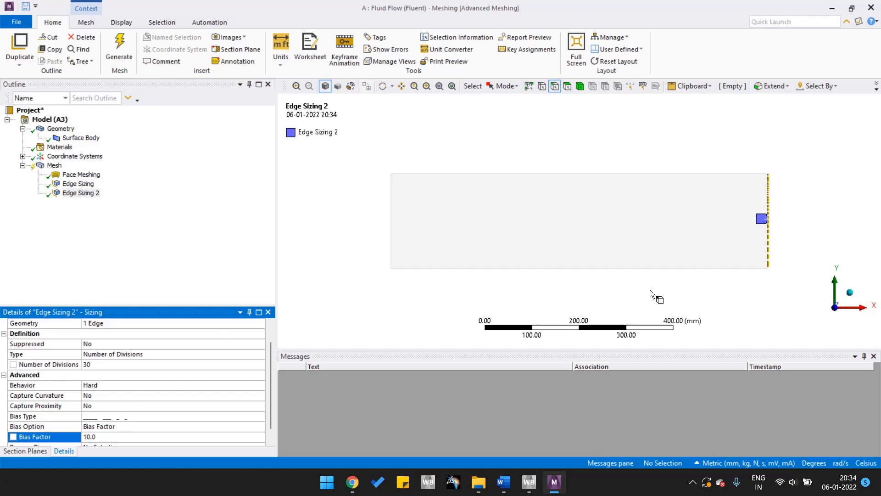
scroll(127, 418, "down", 1)
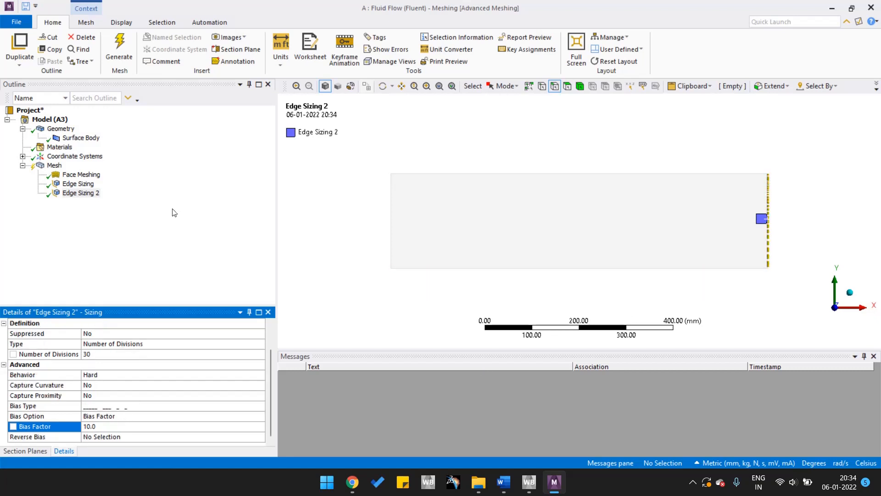
Insert a third Sizing control on the mesh and scope it to the rectangle's top and bottom horizontal edges.
right_click(46, 167)
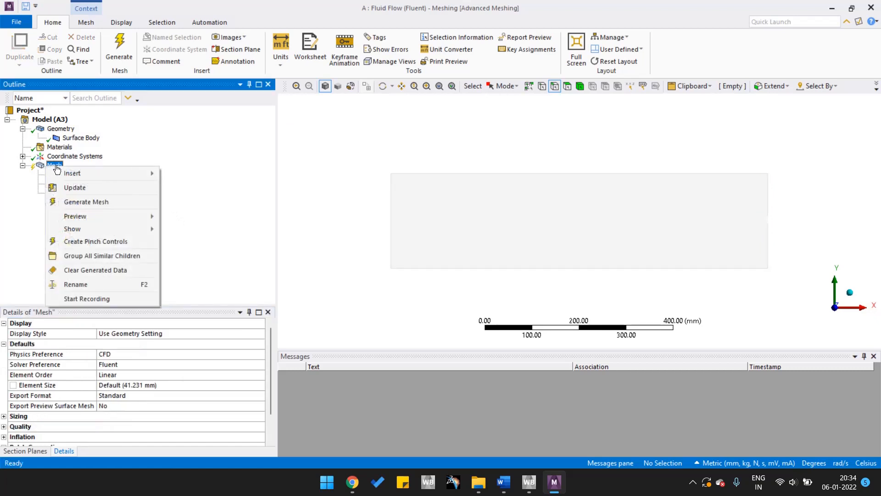
mouse_move(84, 169)
left_click(196, 189)
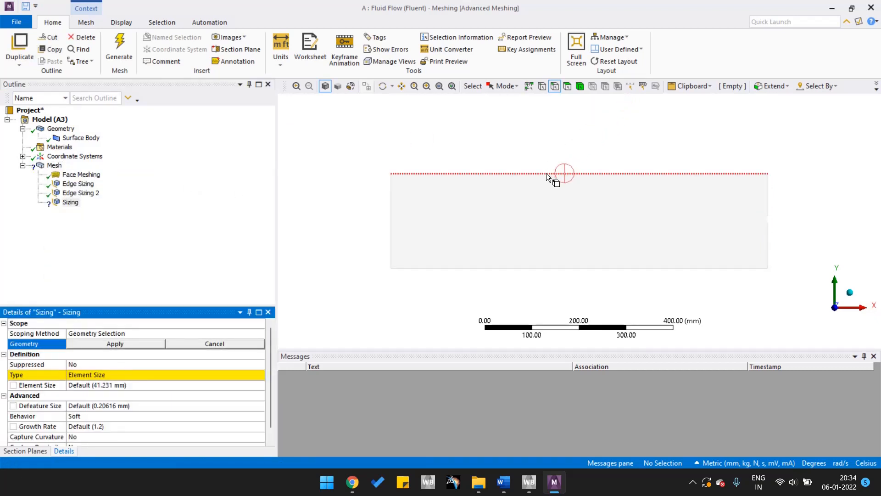
left_click(604, 173)
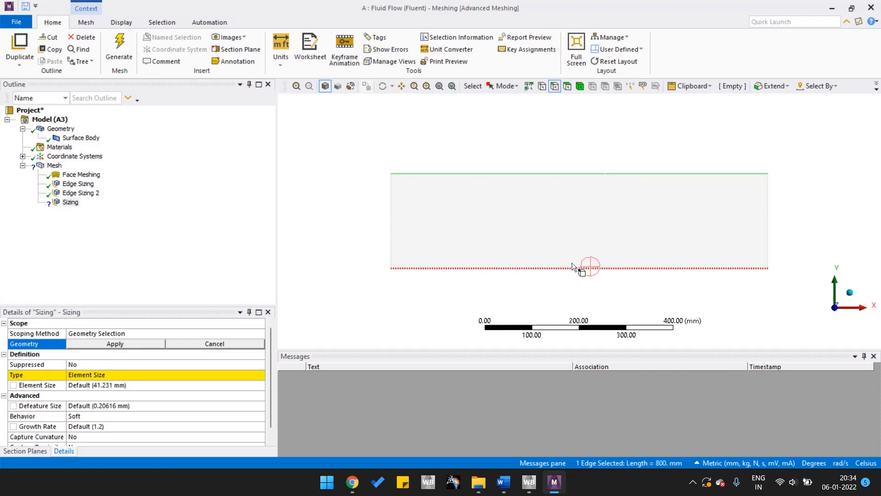
left_click(558, 269, "ctrl")
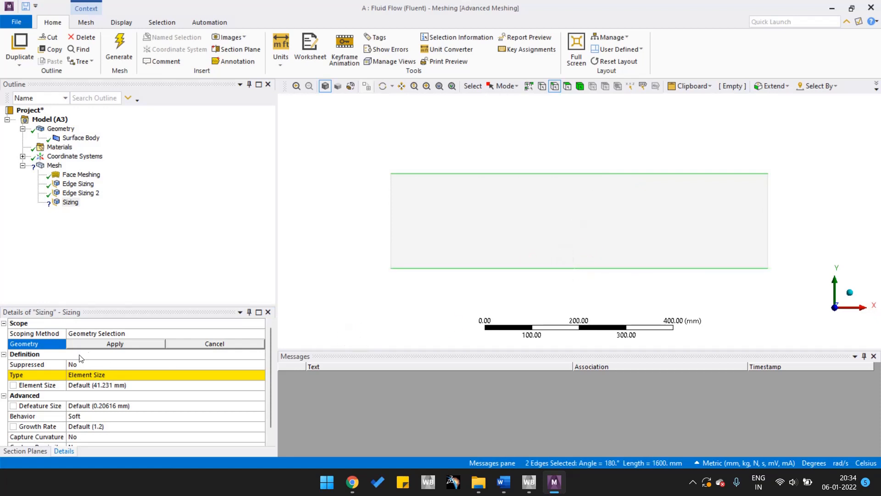
left_click(98, 345)
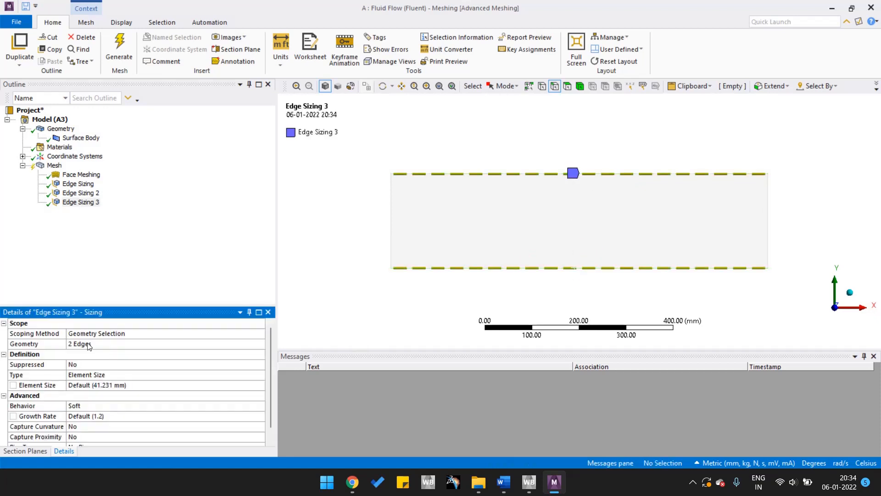
Change the horizontal edges' sizing type to Number of Divisions and set it to 100 divisions.
scroll(92, 368, "down", 1)
left_click(120, 364)
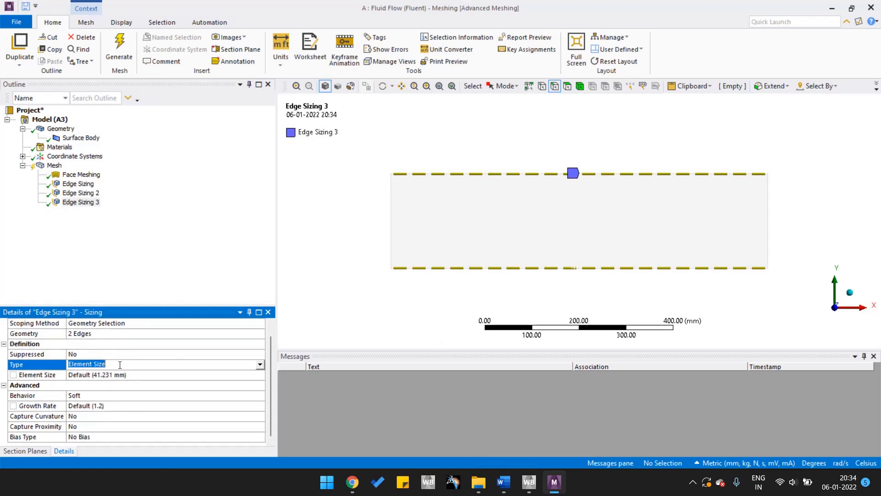
left_click(260, 365)
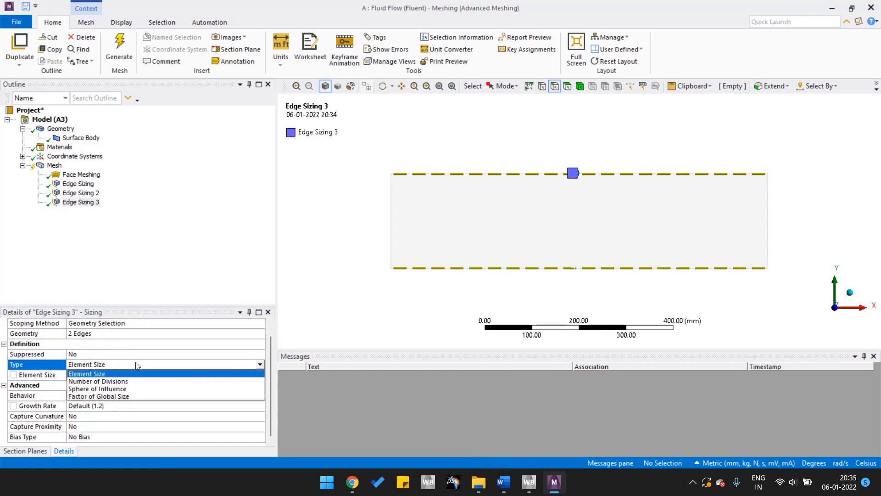
left_click(112, 379)
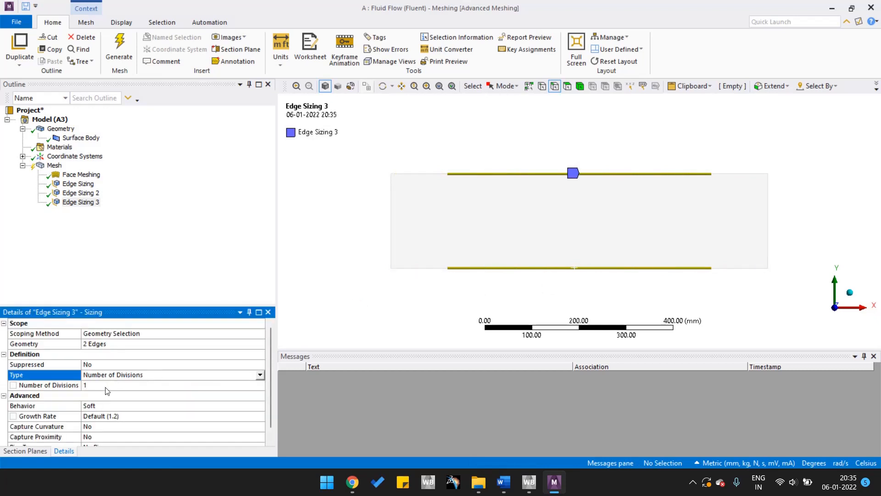
left_click(107, 385)
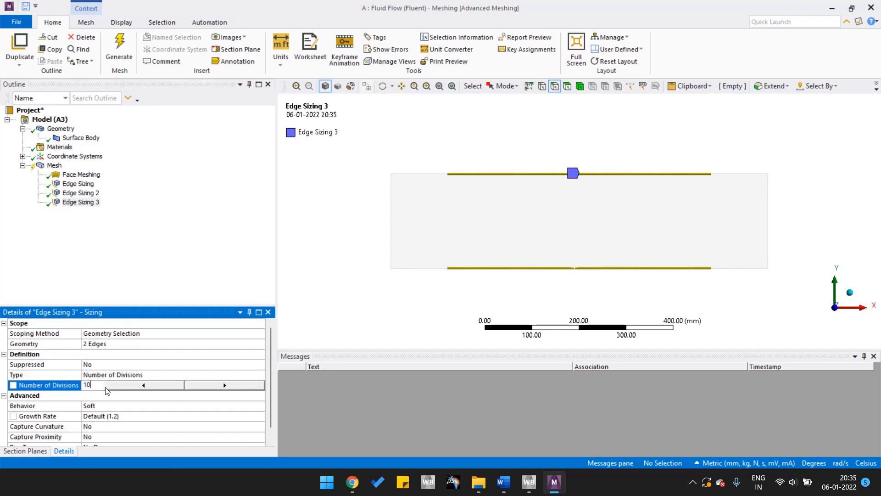
key("Return")
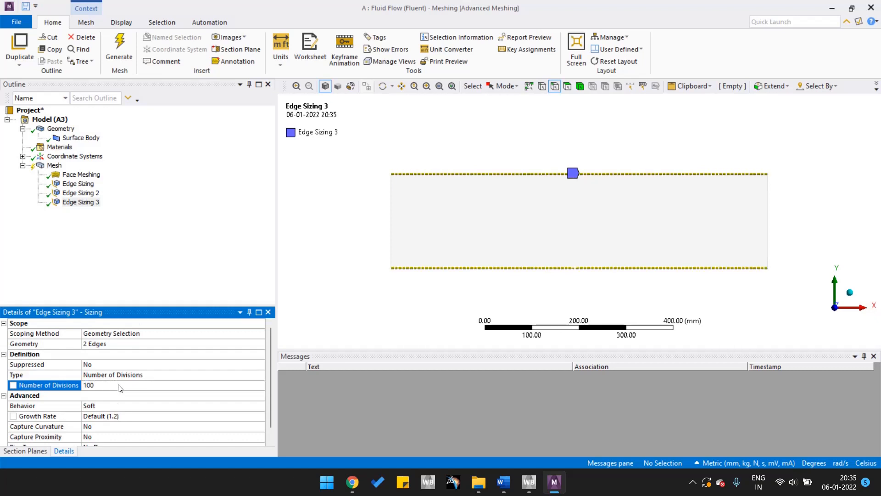
Set the horizontal edges' sizing behavior to Hard and generate the mesh.
scroll(107, 391, "down", 1)
left_click(183, 398)
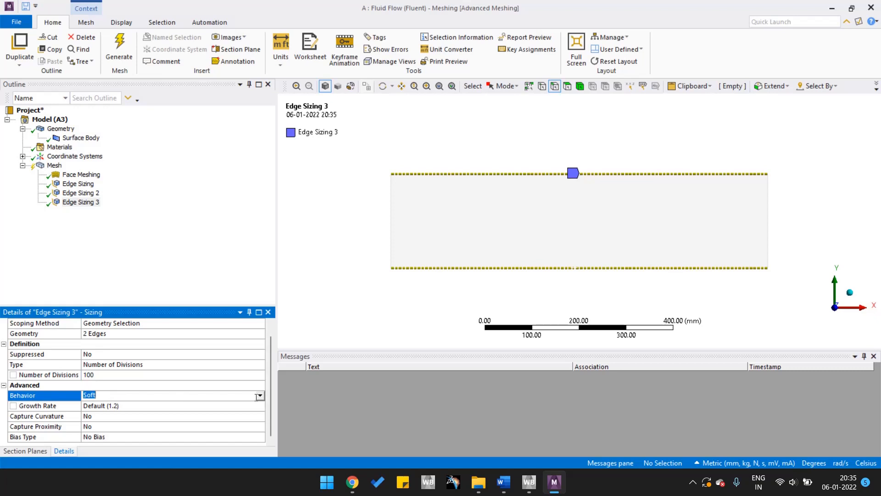
left_click(260, 396)
left_click(171, 412)
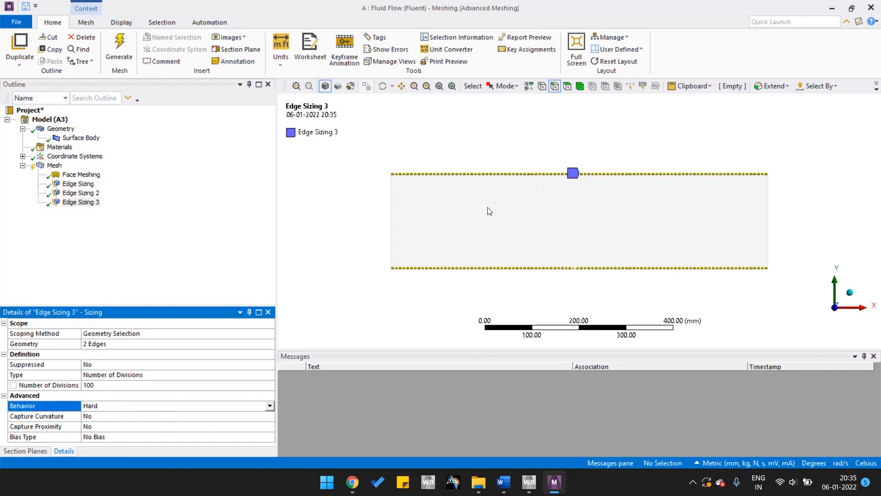
right_click(54, 166)
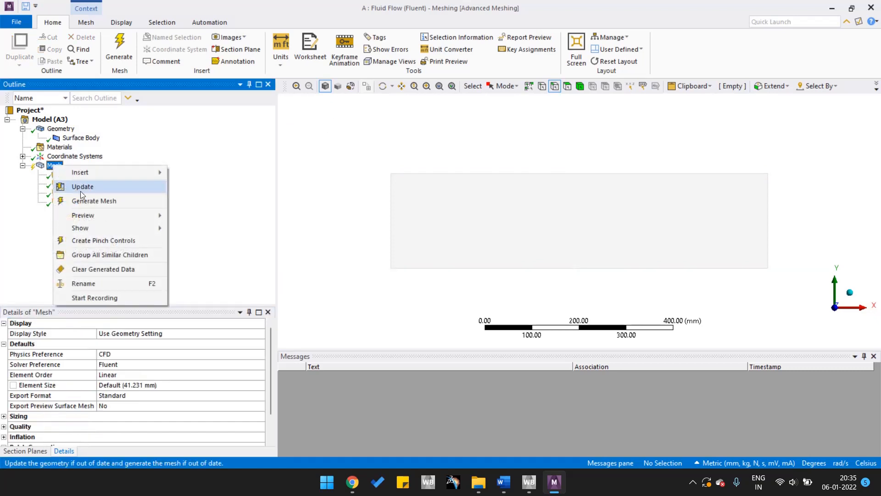
left_click(94, 201)
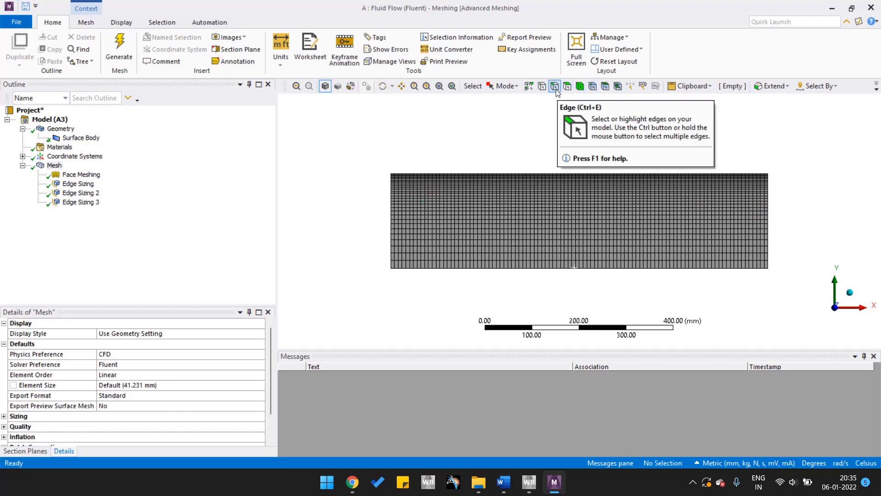
Create a named selection called inlet from the rectangle's left vertical edge.
left_click(393, 217)
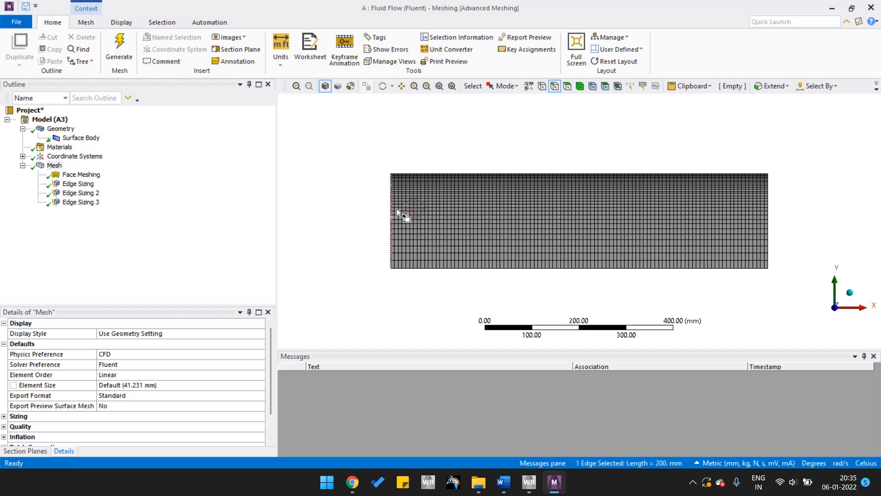
scroll(399, 232, "up", 2)
key("n")
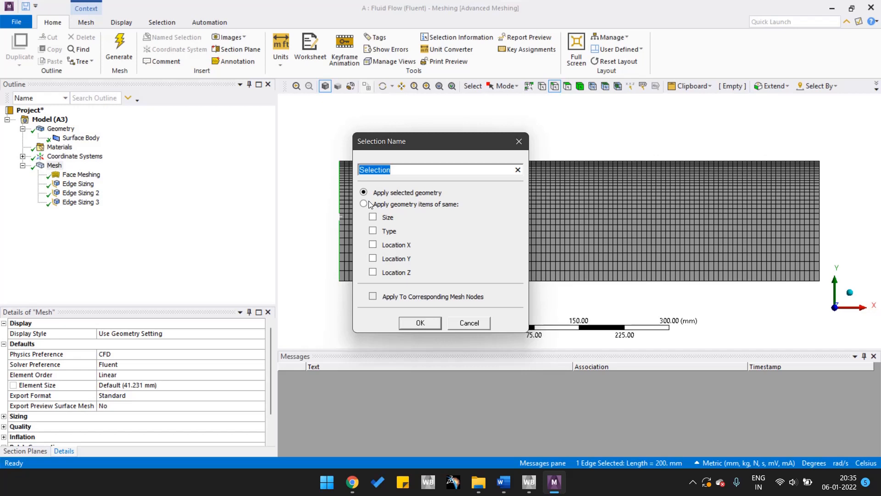
type("inlet")
key("Return")
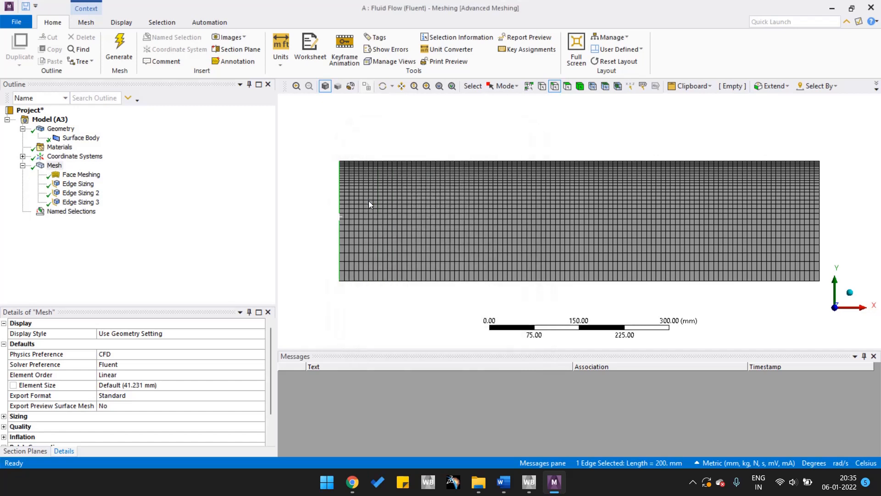
Create a named selection called outlet from the rectangle's right vertical edge.
left_click(821, 203)
type("n")
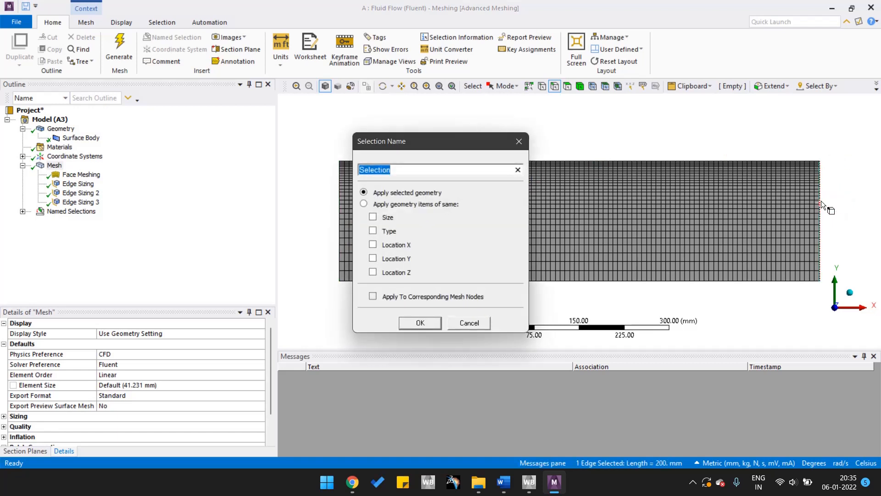
type("outlet")
key("Return")
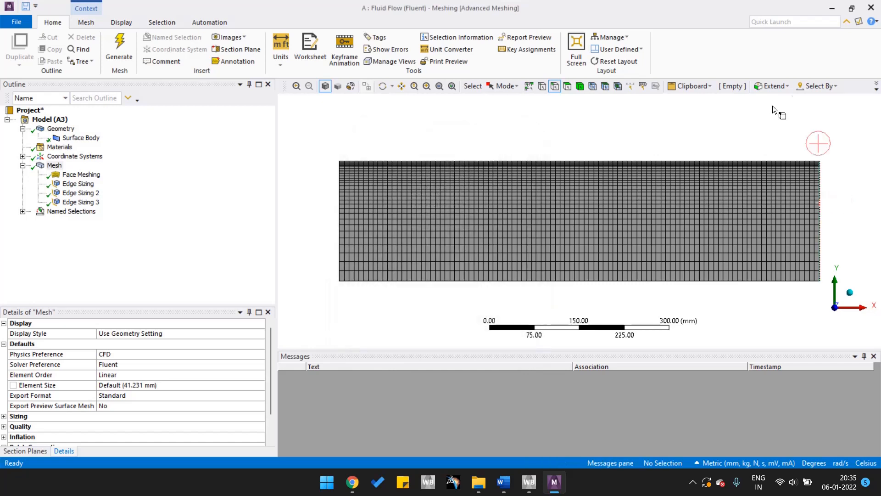
Create a named selection called top from the rectangle's upper horizontal edge.
left_click(558, 161)
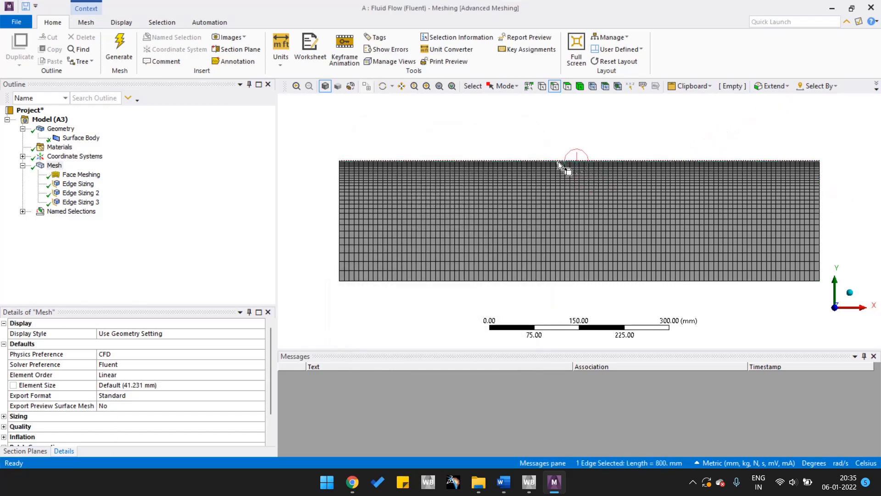
left_click(553, 281)
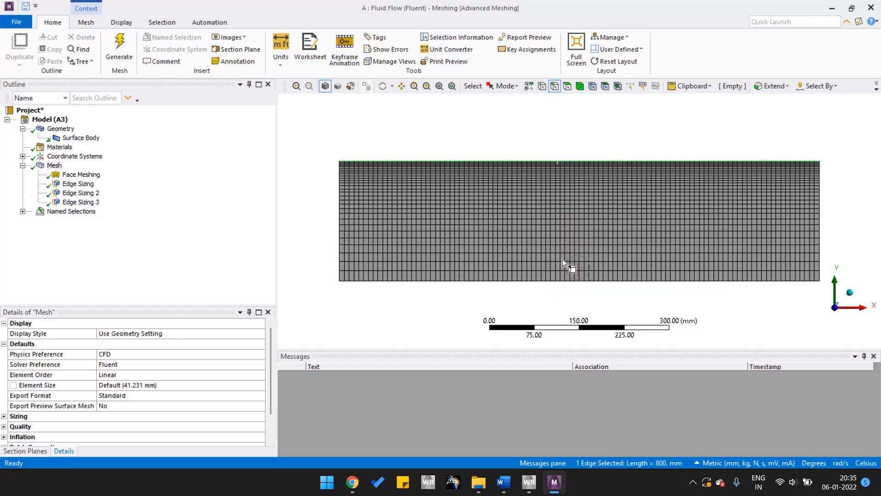
left_click(532, 162)
type("n")
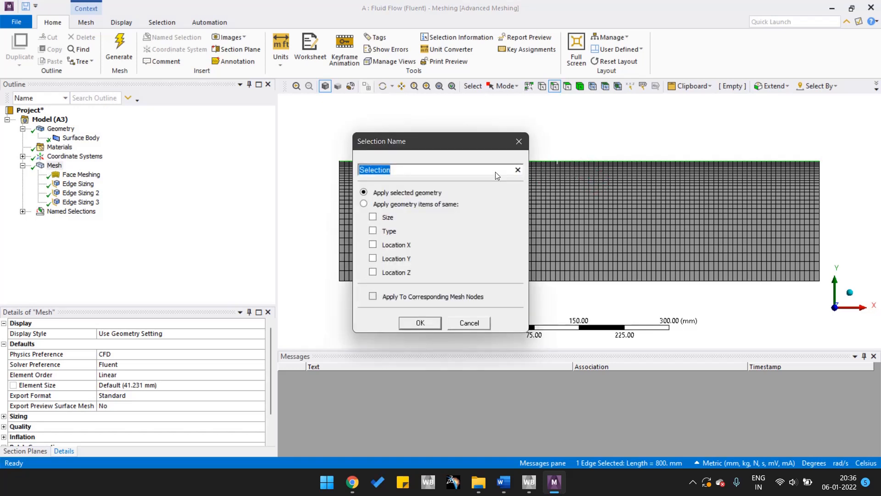
type("top")
key("Return")
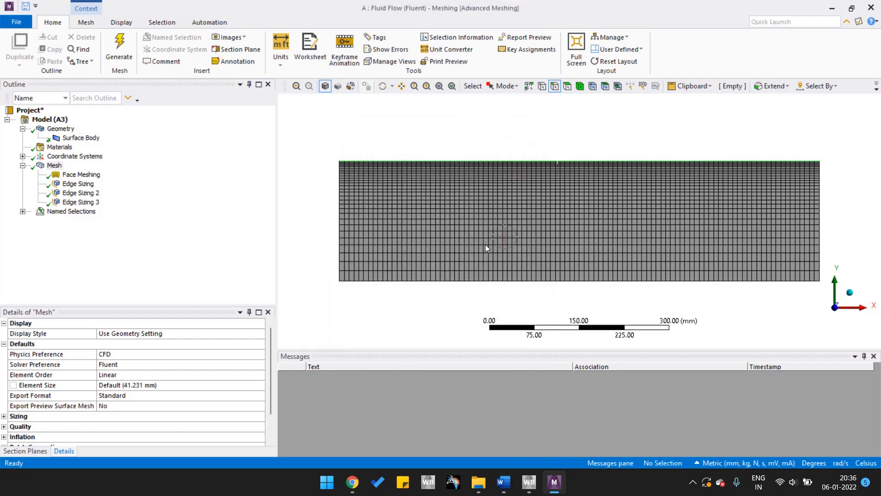
Create a named selection called bottom from the rectangle's lower horizontal edge.
left_click(502, 282)
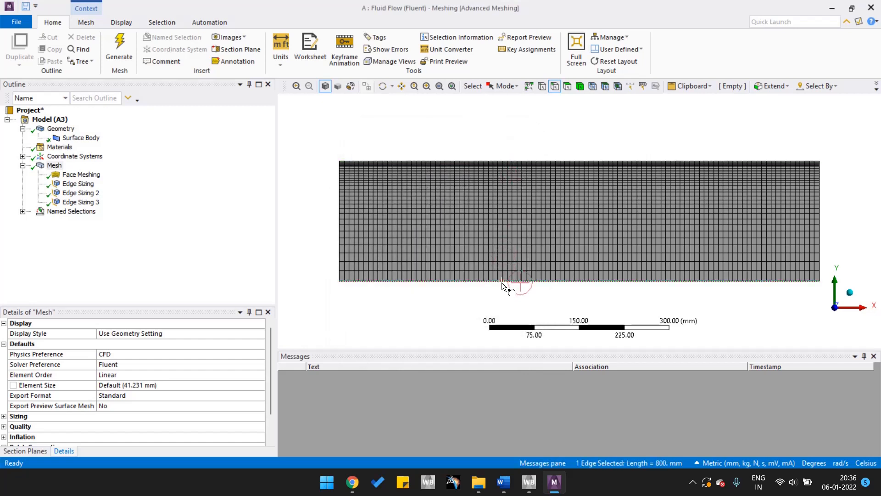
key("n")
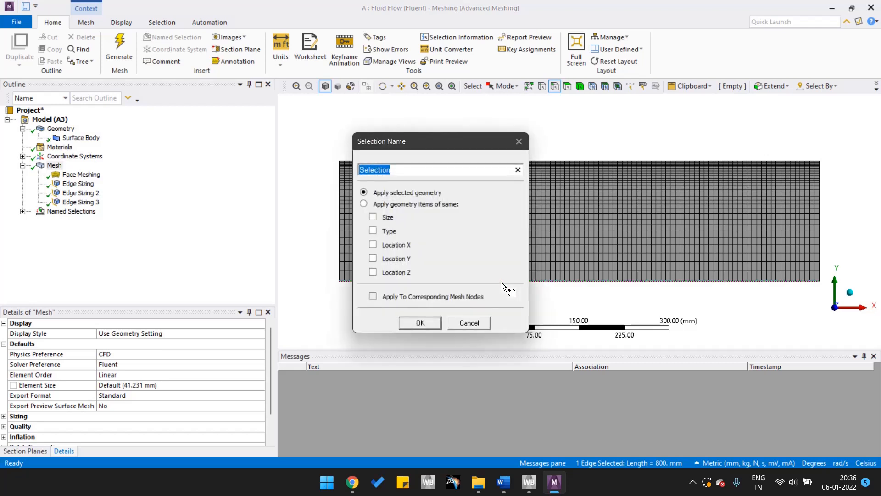
type("bottom")
key("Return")
left_click(508, 321)
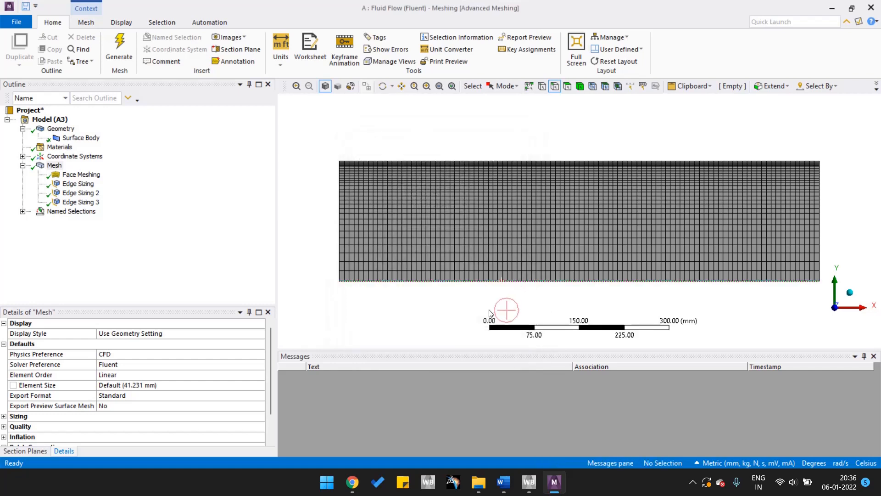
Review the inlet, outlet, top and bottom named selections and check which edge each one covers.
left_click(22, 211)
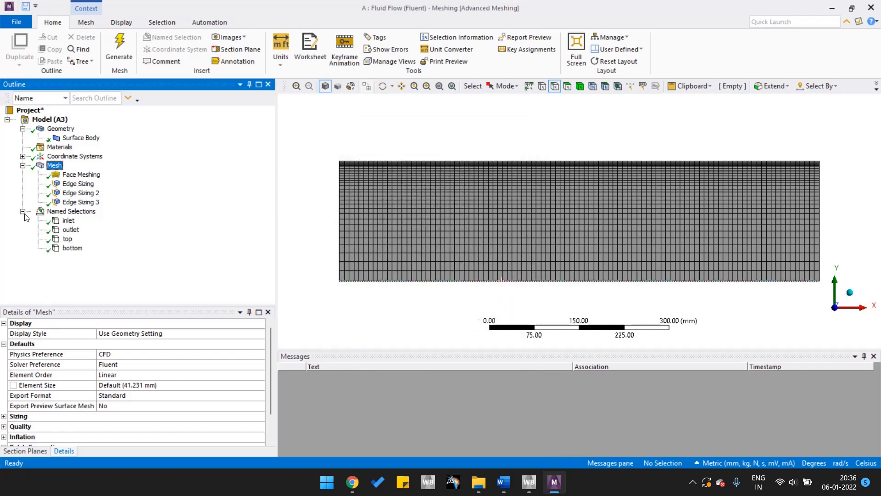
left_click(68, 222)
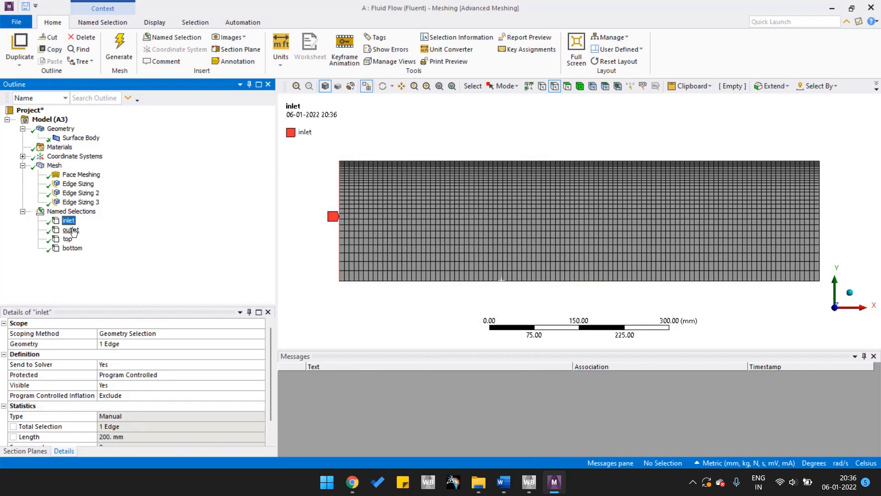
left_click(71, 230)
left_click(68, 239)
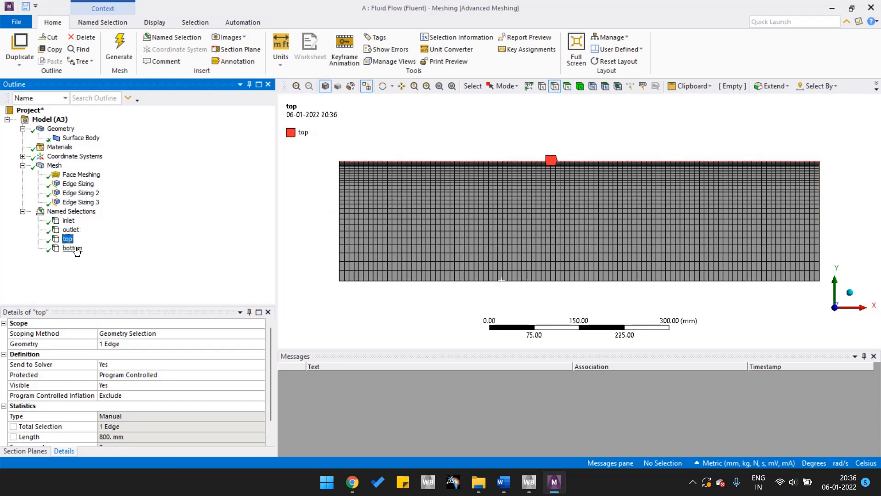
left_click(74, 248)
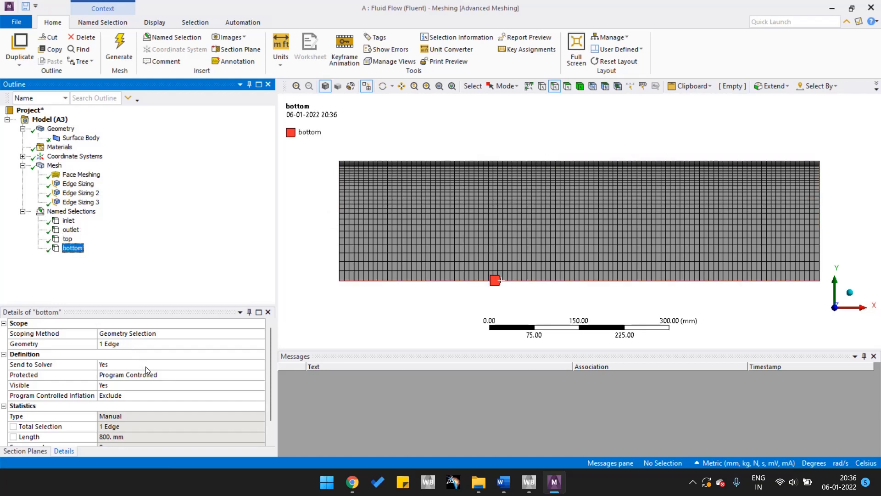
scroll(145, 367, "down", 1)
scroll(145, 368, "up", 1)
scroll(108, 349, "down", 1)
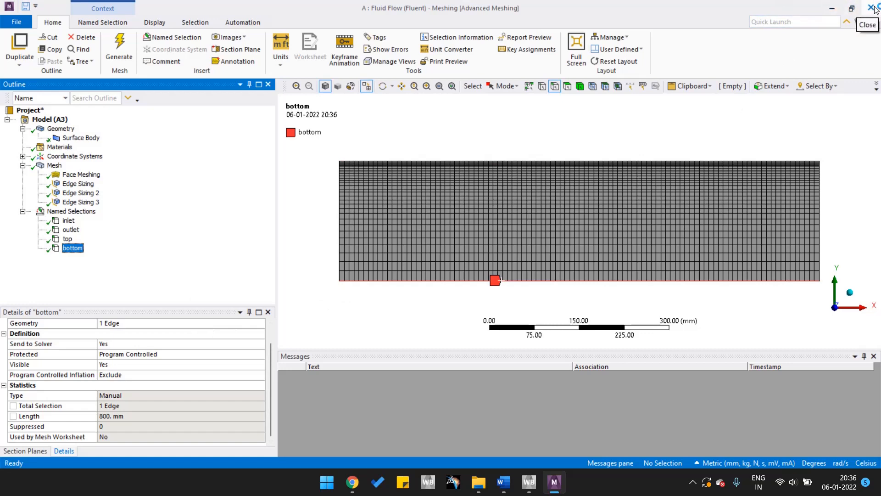
Switch to Workbench and update the Mesh cell of the Fluid Flow (Fluent) system.
left_click(832, 10)
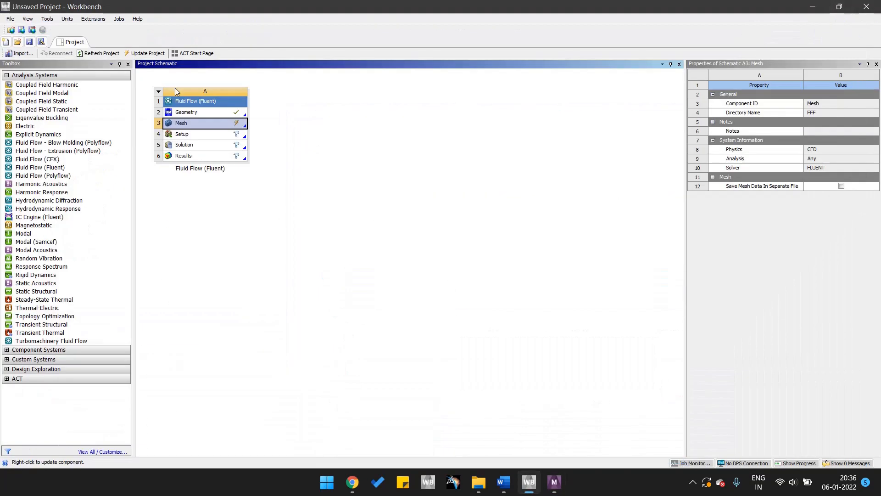
right_click(225, 126)
left_click(250, 172)
Open the Setup cell in Fluent with Double Precision enabled and dismiss the Key Behavioral Changes notice.
right_click(219, 136)
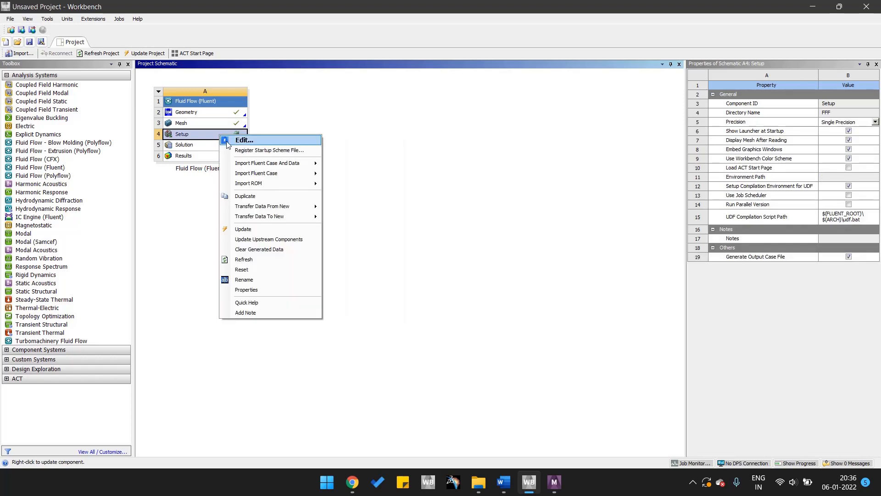
left_click(237, 141)
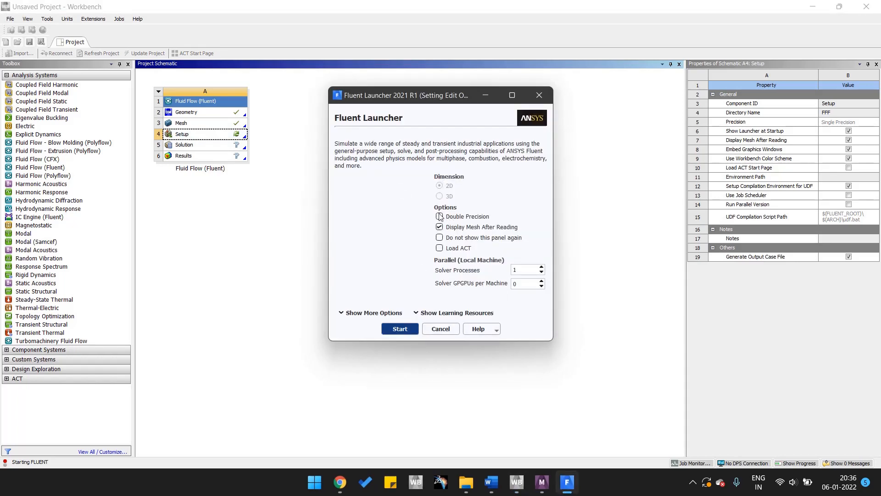
left_click(399, 329)
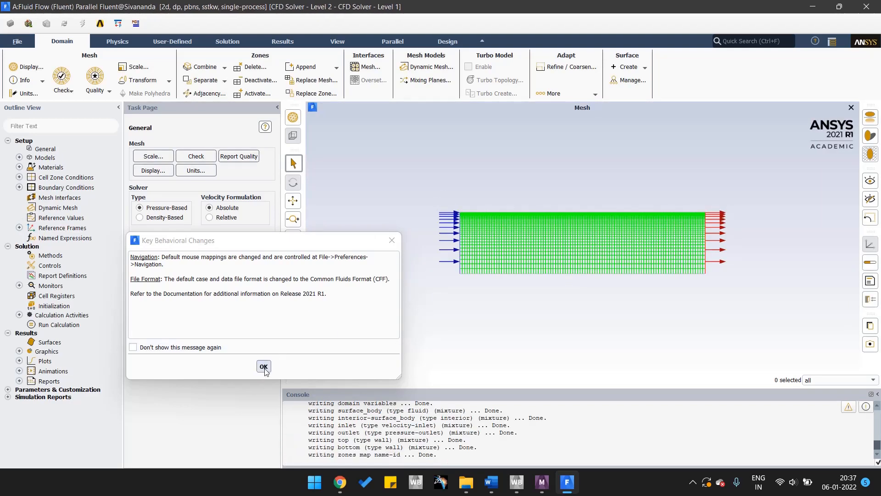
left_click(264, 366)
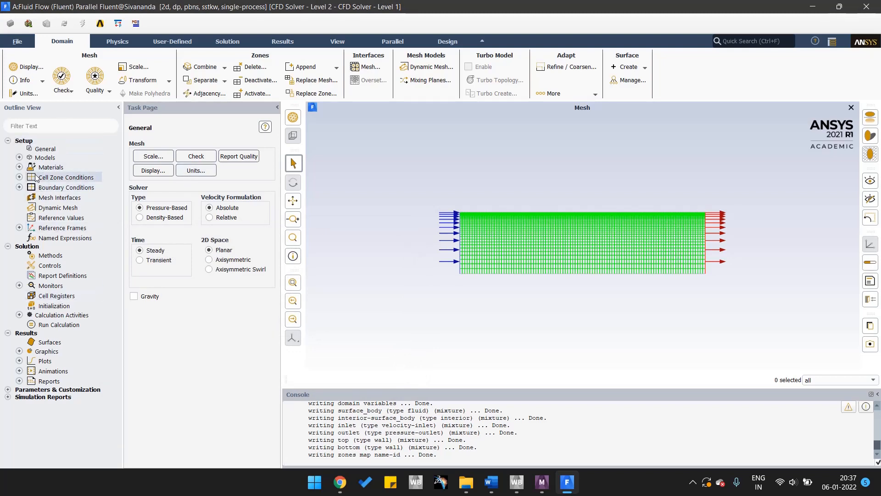
Set the viscous model to standard k-epsilon (2 eqn) with Standard Wall Functions.
left_click(19, 158)
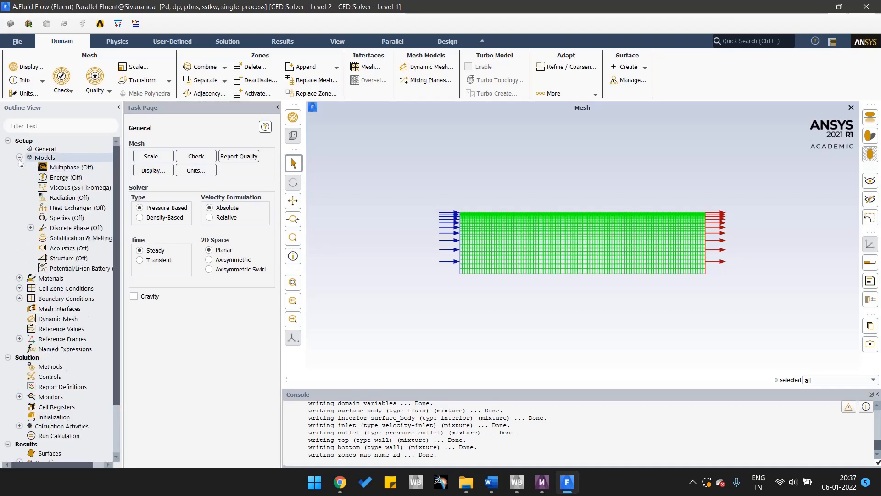
right_click(66, 191)
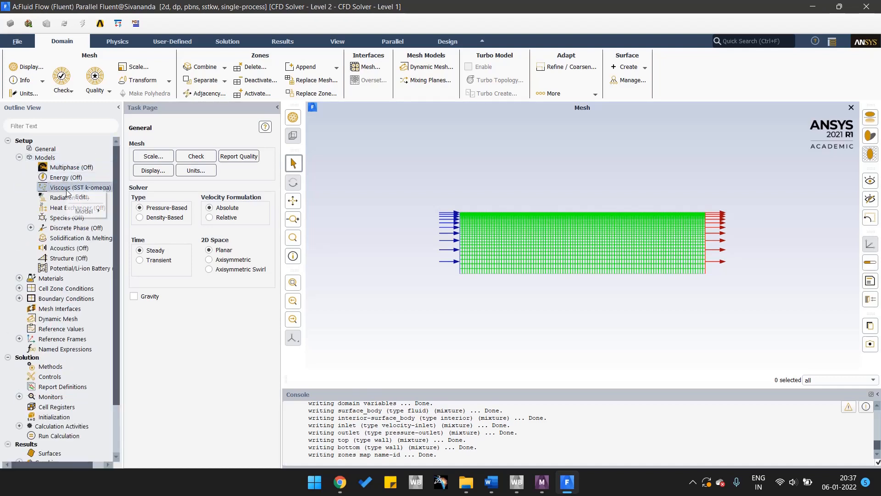
left_click(81, 199)
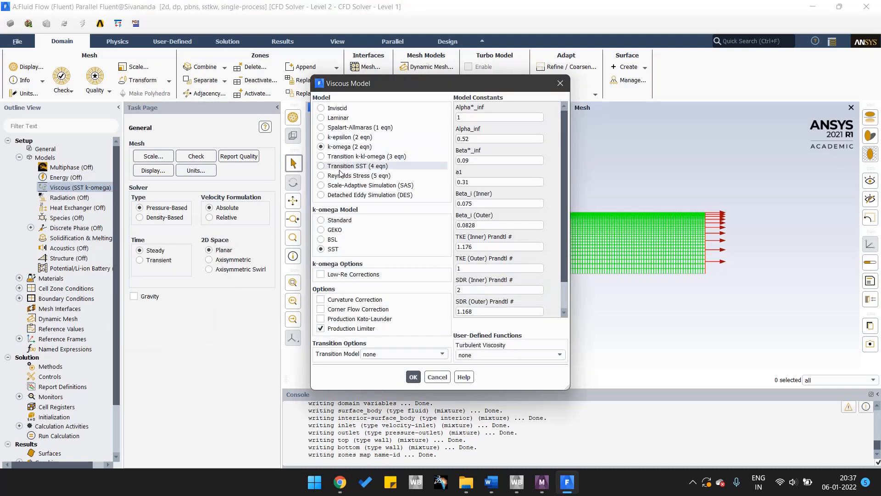
left_click(321, 137)
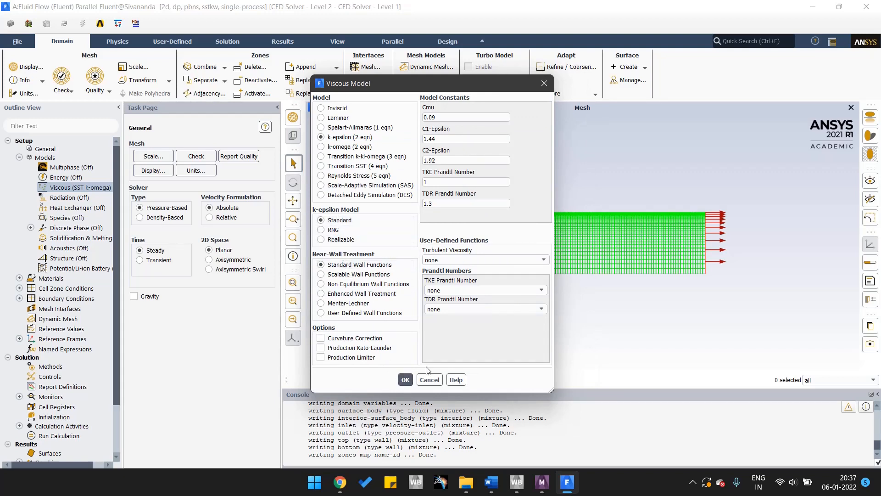
left_click(404, 380)
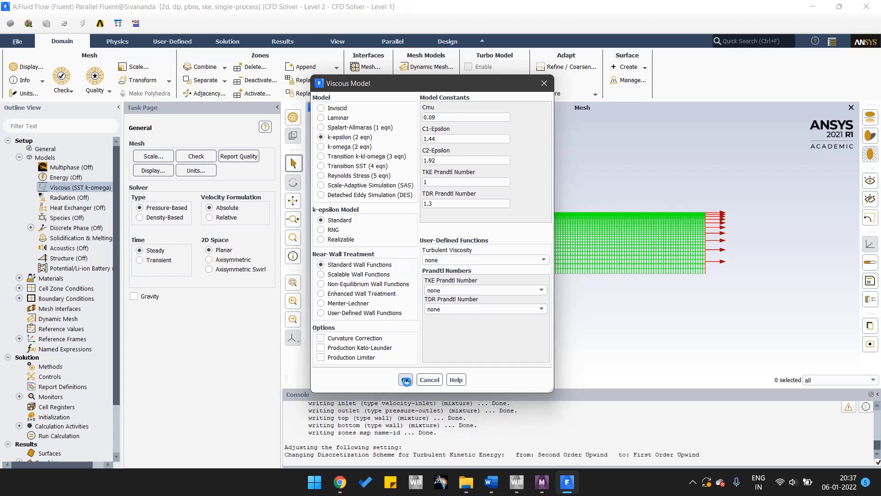
Turn on the Energy model.
right_click(61, 177)
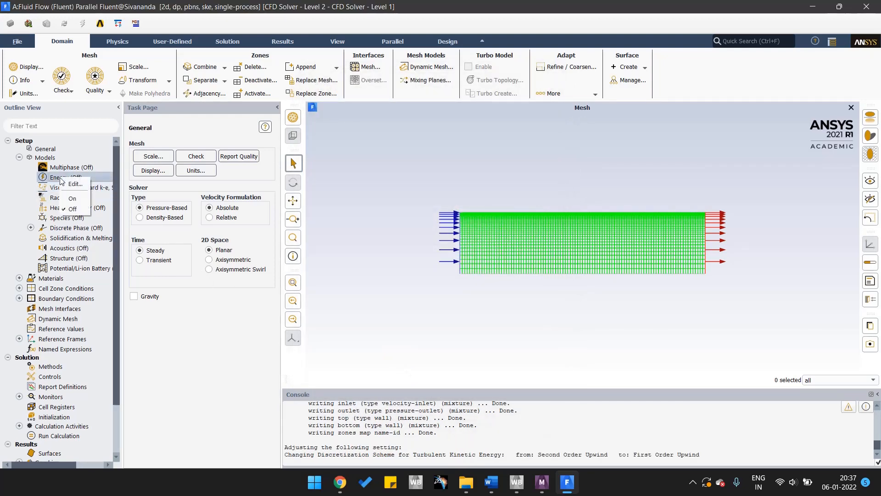
left_click(73, 200)
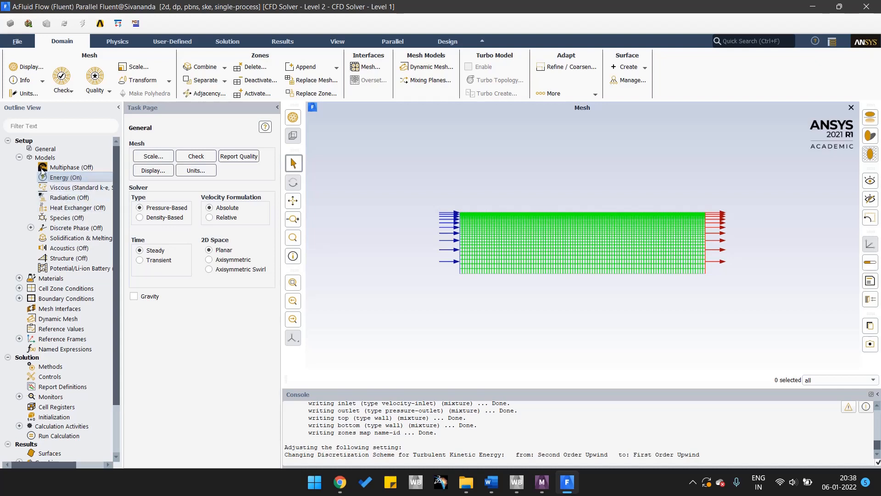
left_click(19, 158)
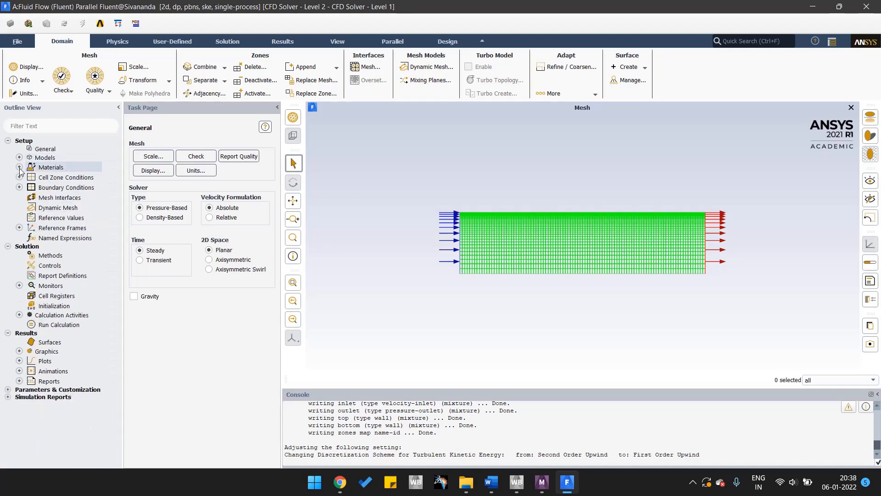
Set the constant density of the fluid material air to 1 kg/m³.
left_click(19, 167)
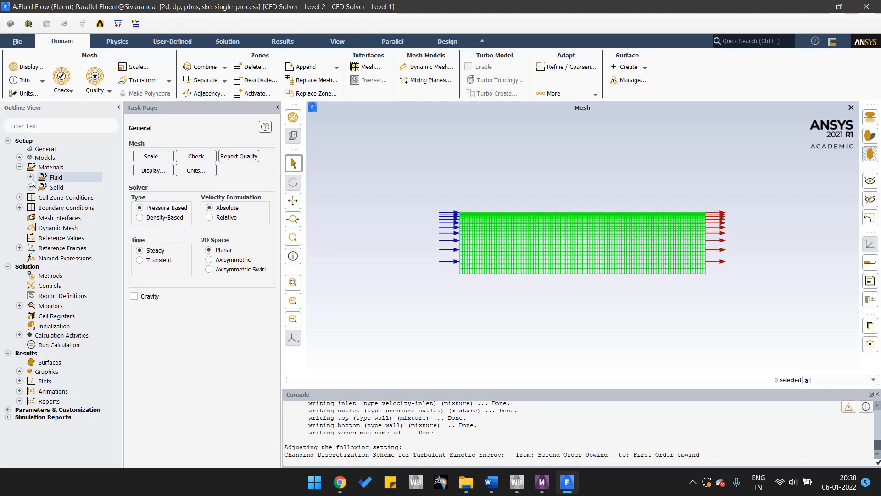
left_click(31, 178)
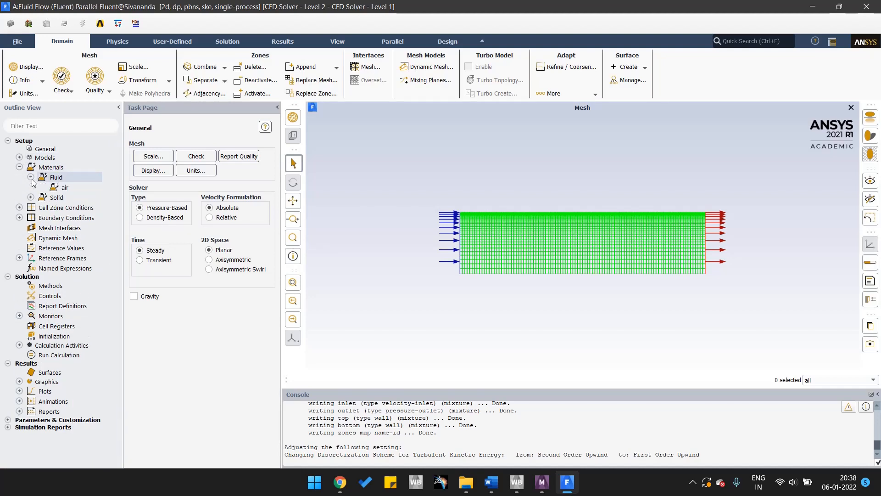
double_click(68, 189)
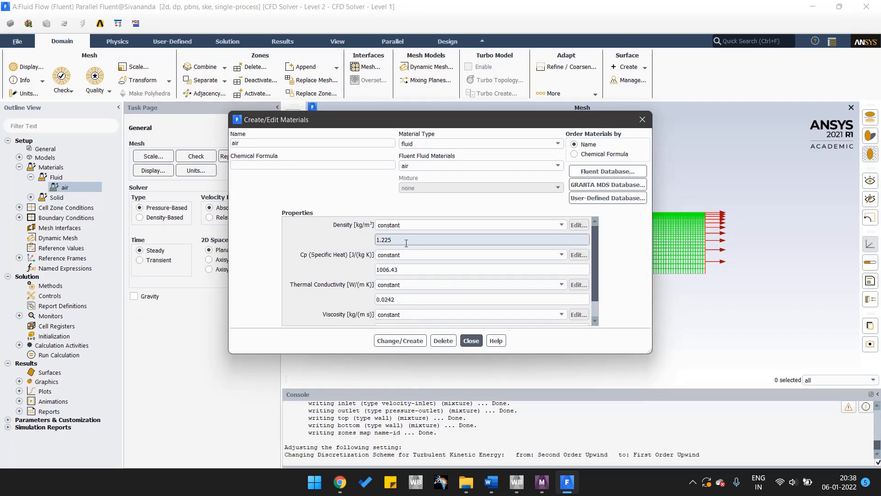
double_click(379, 249)
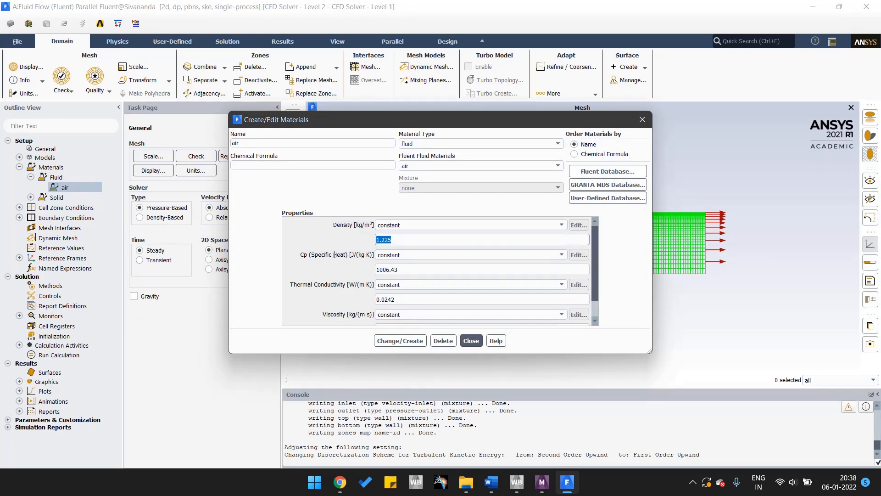
type("1")
Set air's constant viscosity to 2e-05 kg/(m s) and apply the material changes.
scroll(390, 271, "down", 1)
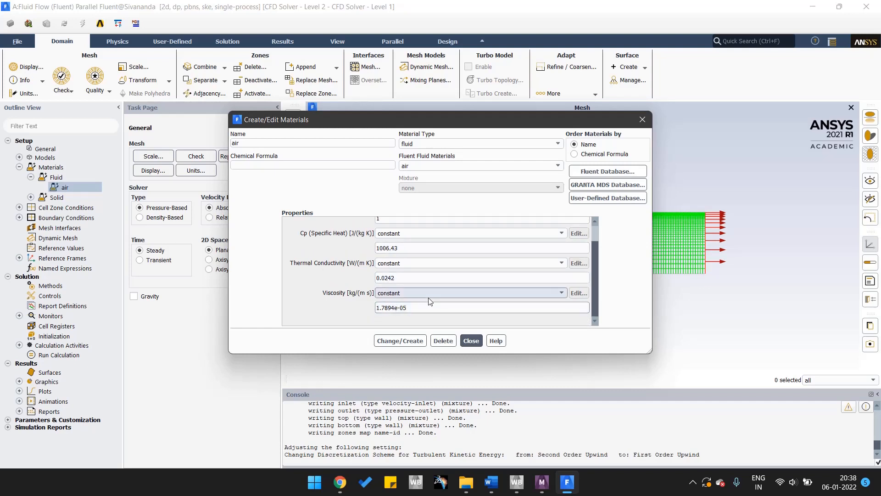
key("BackSpace")
key("BackSpace")
key("BackSpace")
key("BackSpace")
key("BackSpace")
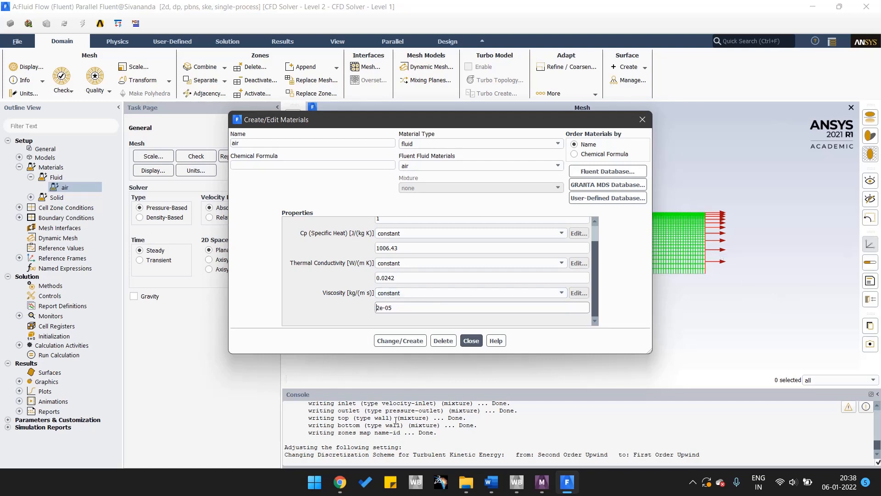
left_click(406, 339)
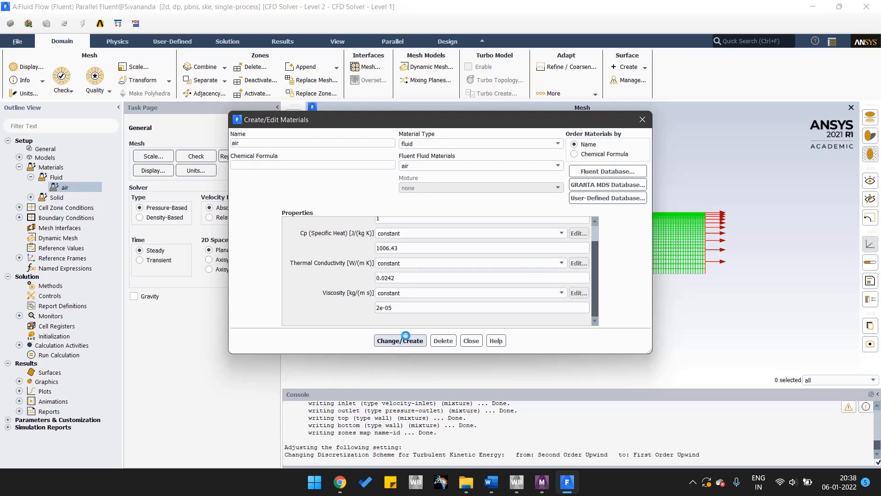
left_click(473, 342)
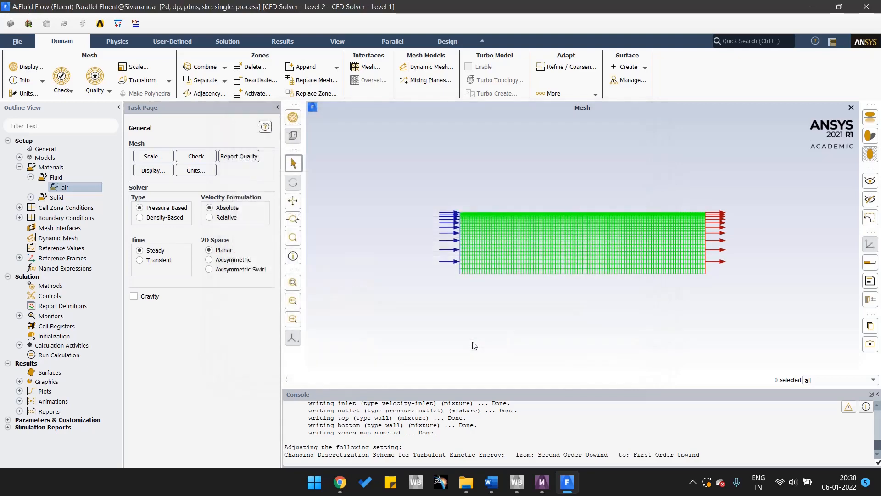
left_click(31, 177)
left_click(19, 167)
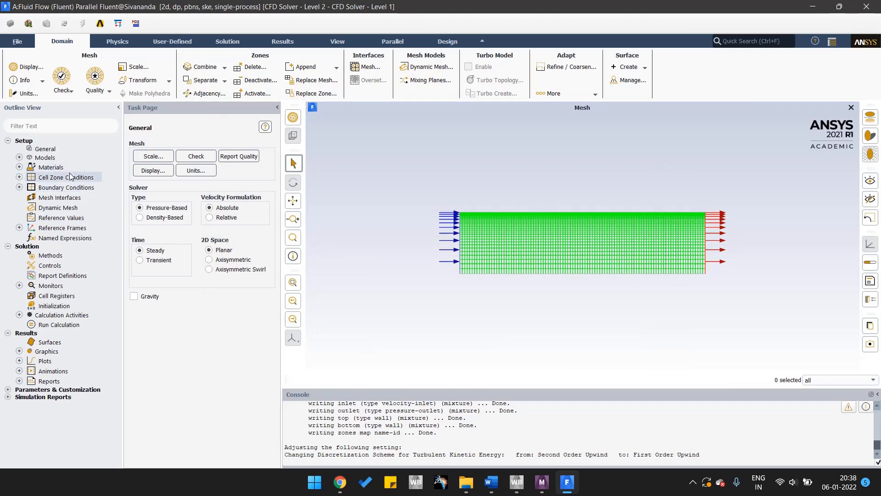
Set the inlet boundary's velocity magnitude to 1 m/s, normal to the boundary, and apply it.
left_click(19, 187)
left_click(31, 197)
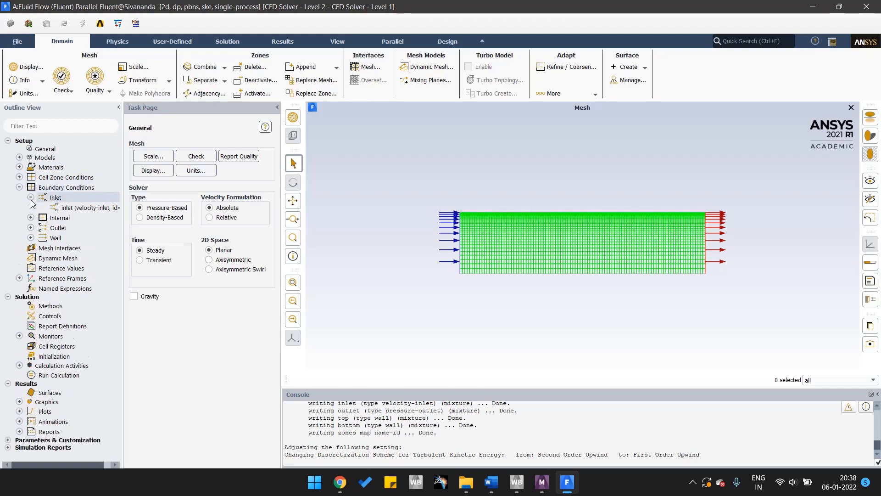
double_click(85, 208)
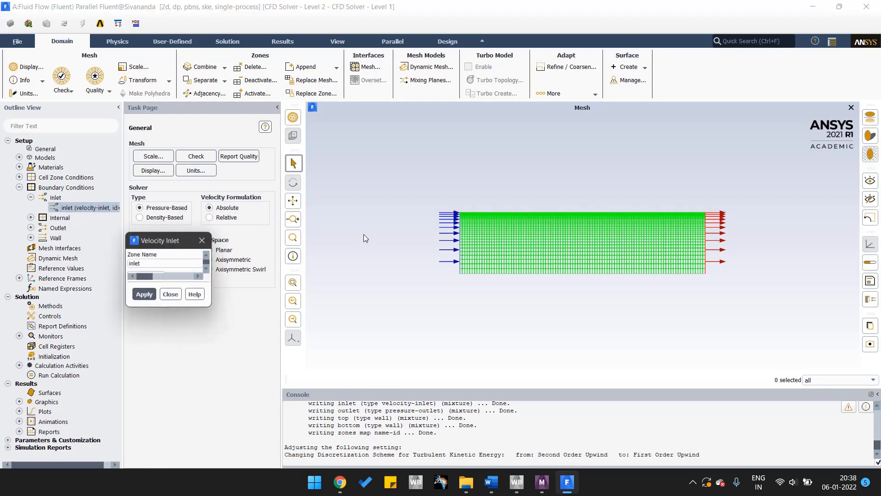
left_click_drag(274, 239, 319, 104)
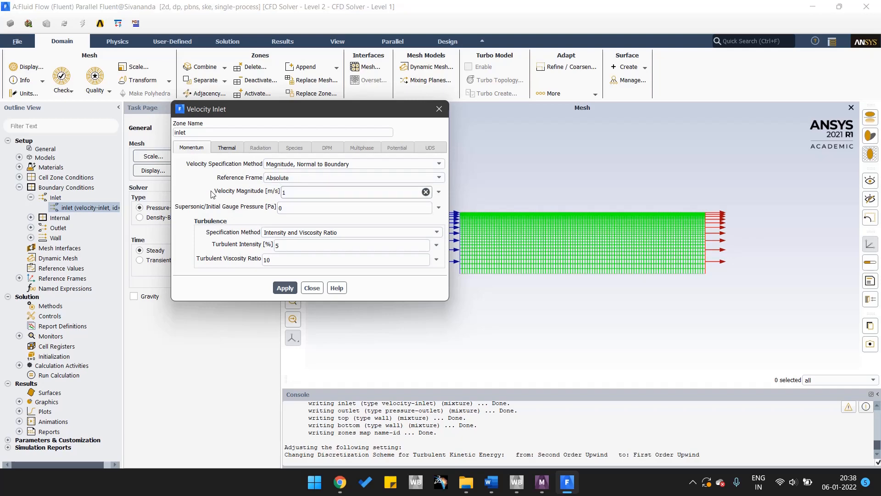
left_click(282, 288)
left_click(312, 288)
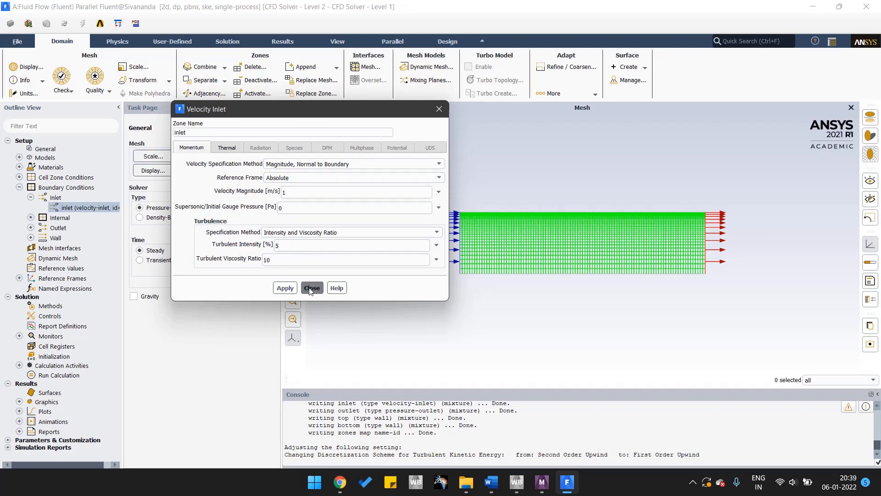
left_click(31, 197)
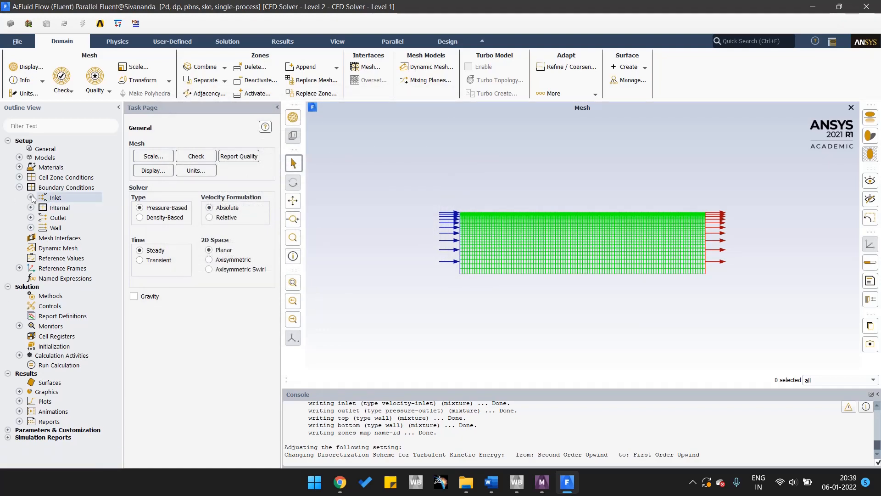
Review the momentum settings of the outlet pressure boundary and close them without changes.
left_click(30, 218)
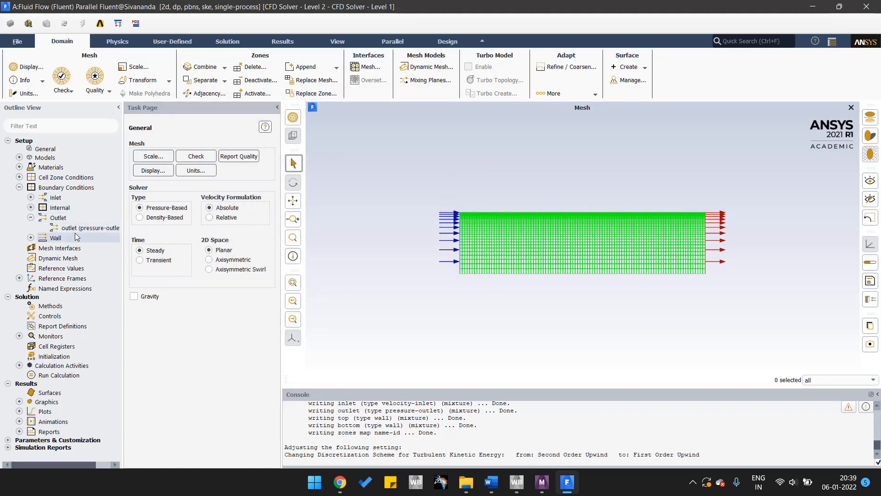
double_click(88, 229)
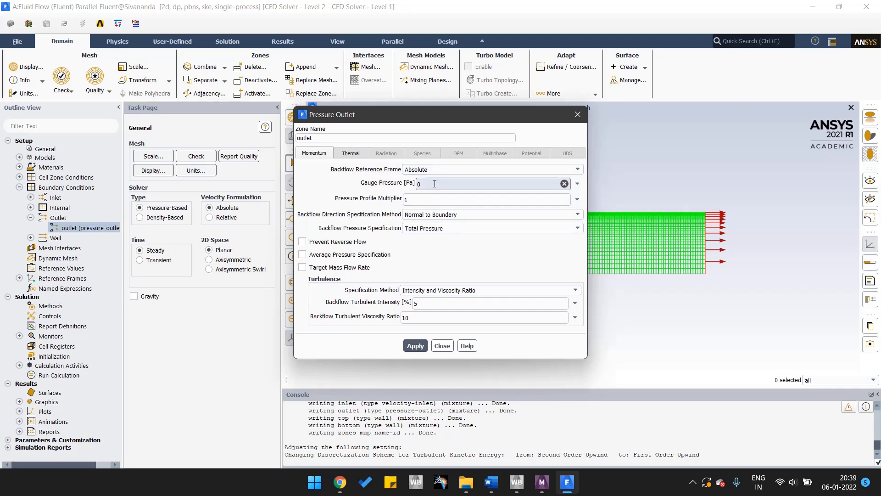
left_click(441, 345)
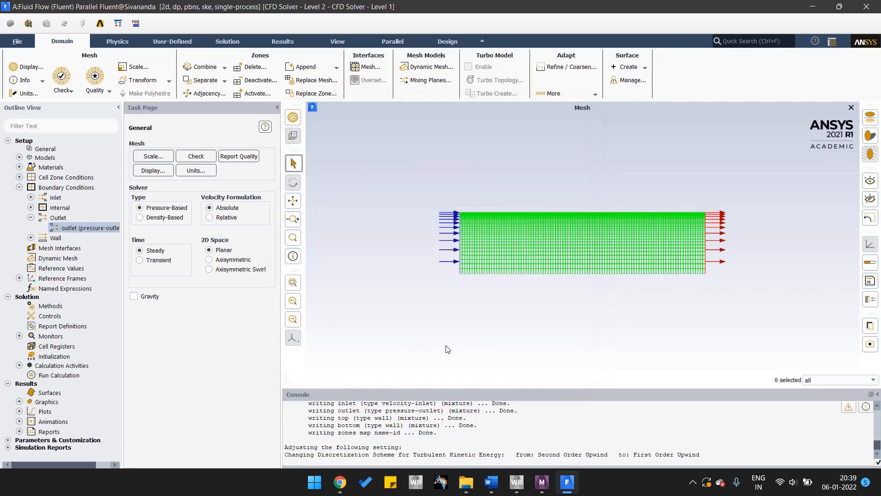
left_click(31, 218)
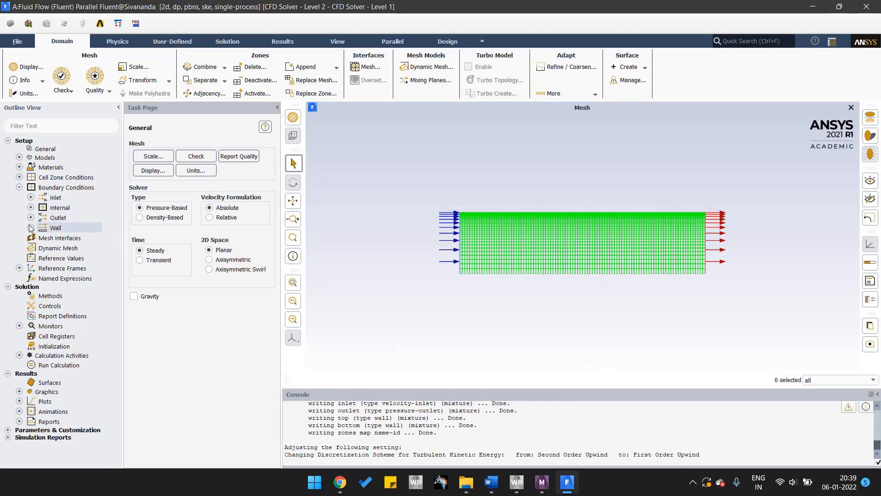
Open the bottom wall's thermal conditions and enter a heat flux of 5 W/m².
left_click(30, 227)
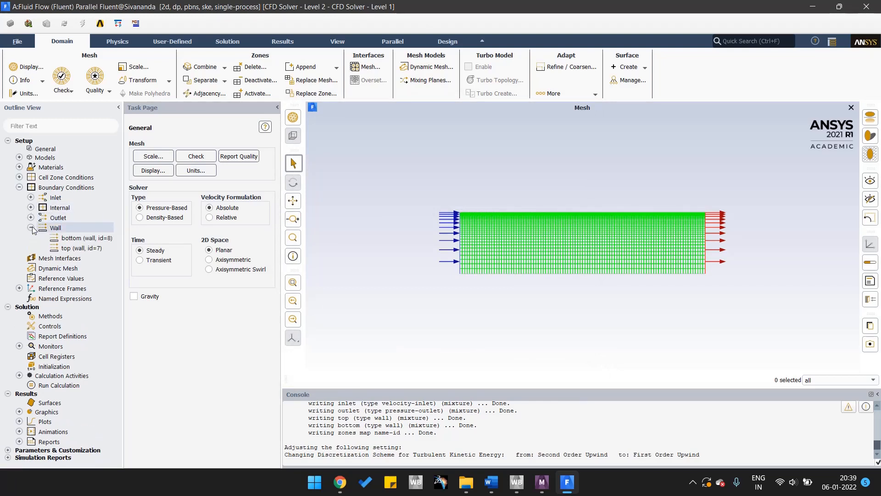
double_click(76, 239)
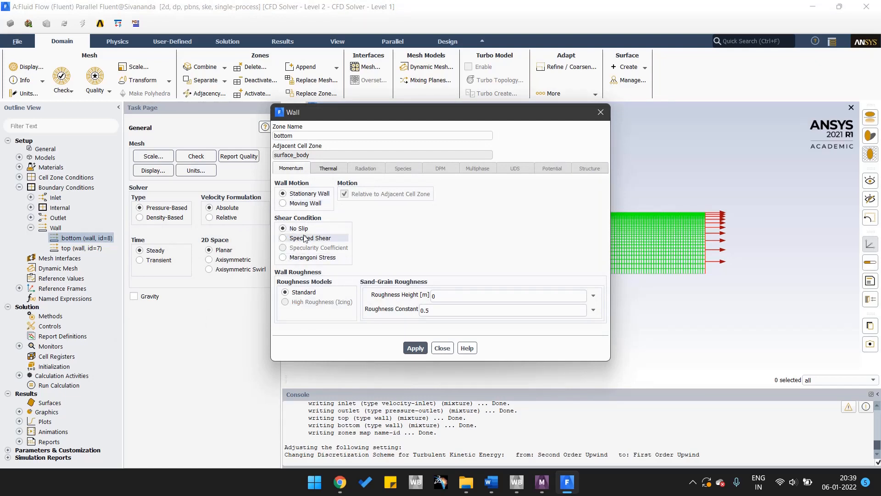
left_click(329, 169)
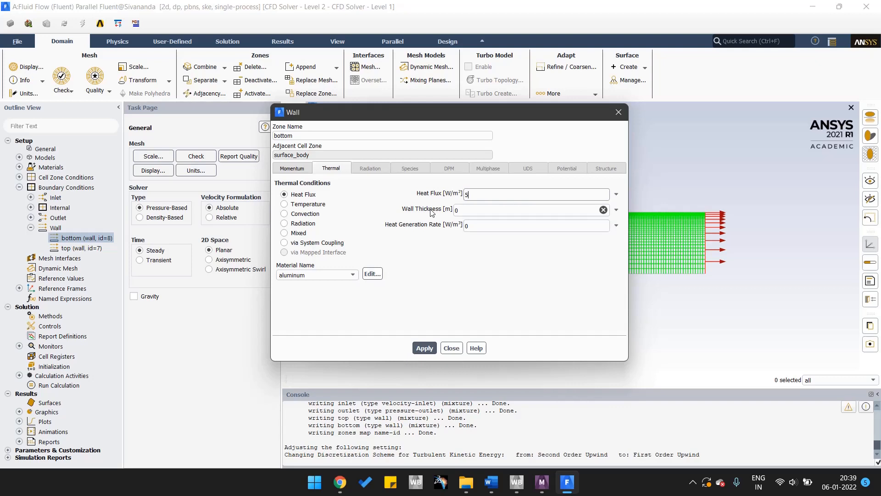
left_click(692, 482)
left_click(693, 450)
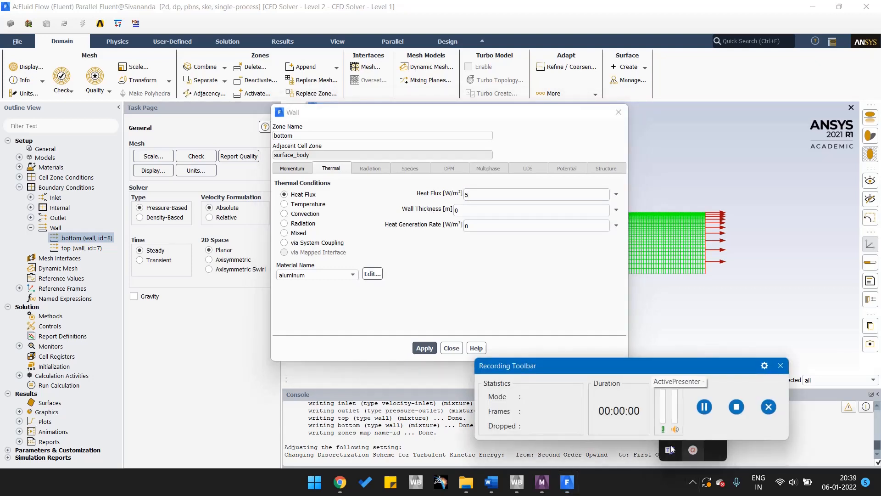
left_click(744, 444)
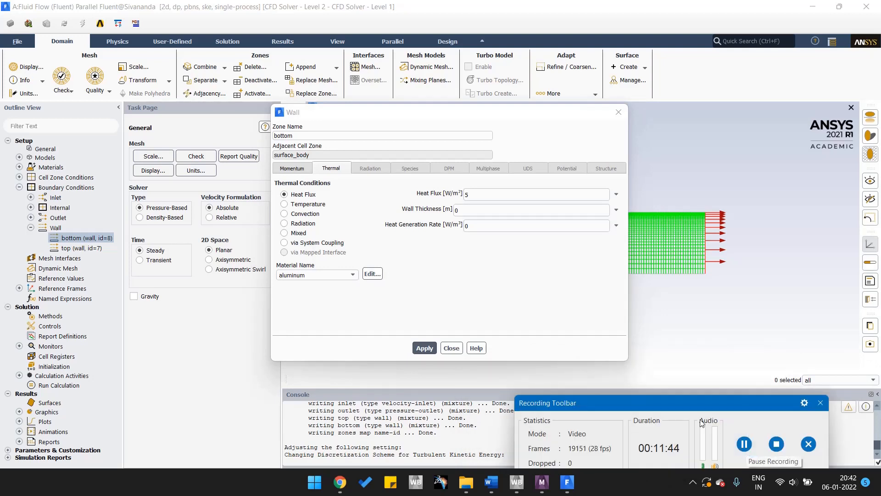
left_click_drag(706, 400, 697, 465)
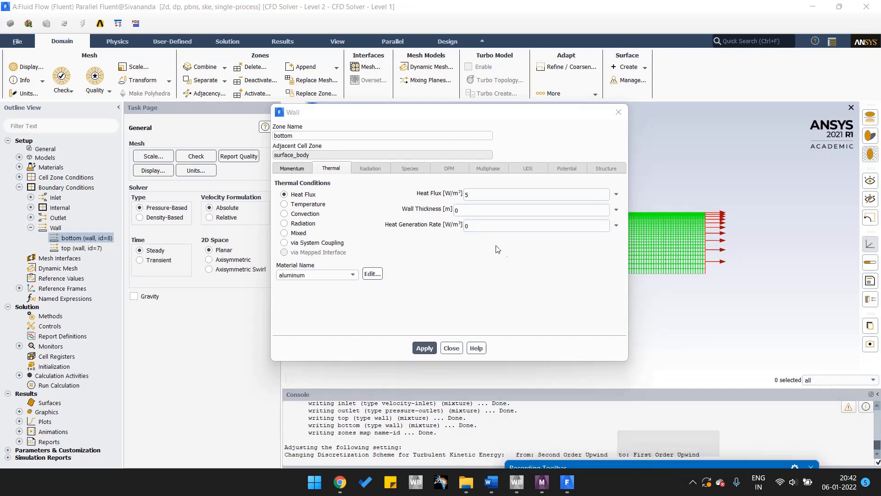
Set the bottom wall's heat flux to 0 W/m² and apply the boundary condition.
left_click(478, 199)
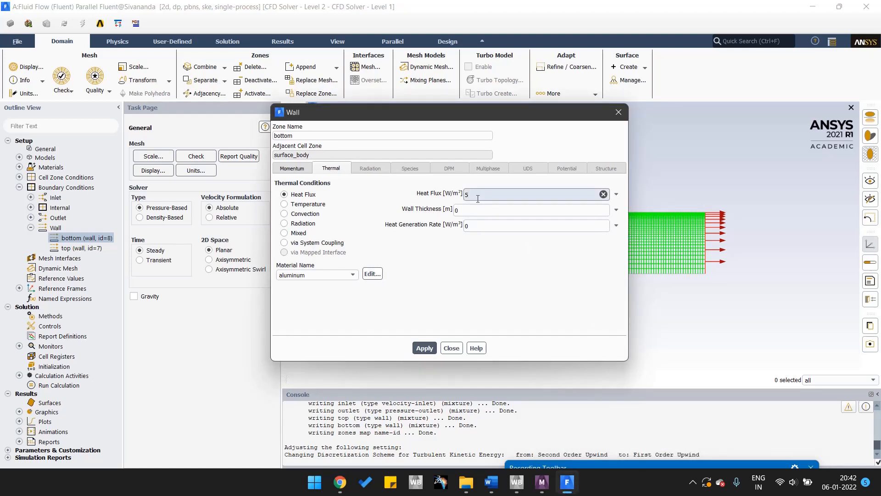
key("BackSpace")
type("0")
left_click(424, 348)
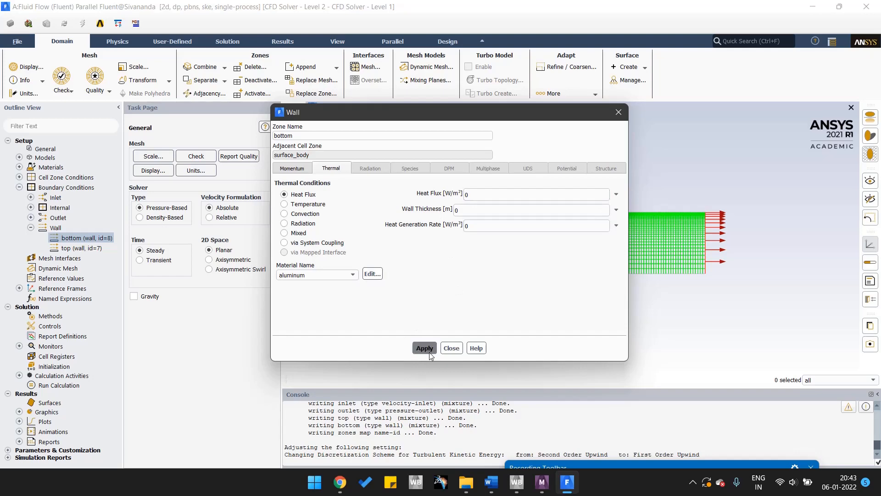
left_click(452, 349)
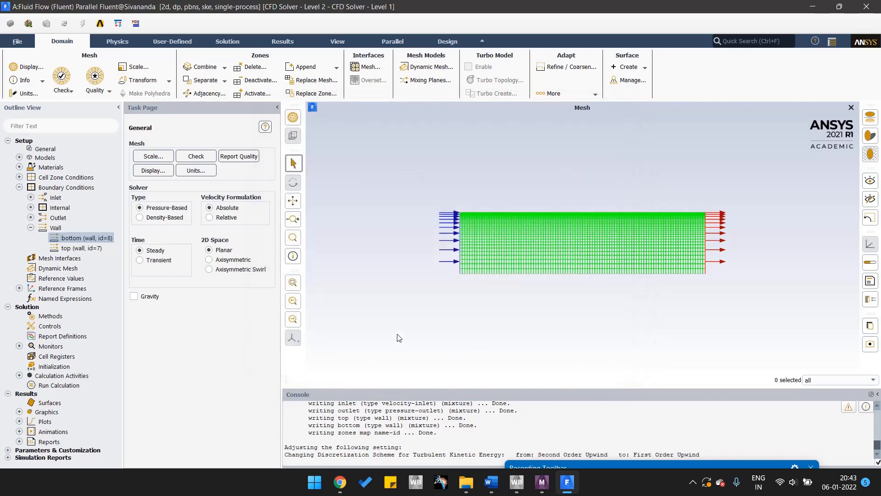
Set the top wall's thermal condition to a heat flux of 5000 W/m² and apply it.
left_click(79, 251)
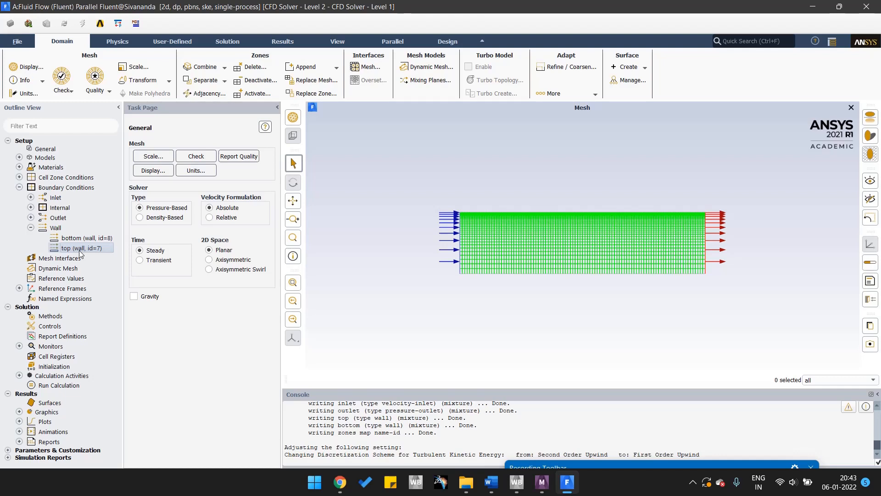
double_click(79, 250)
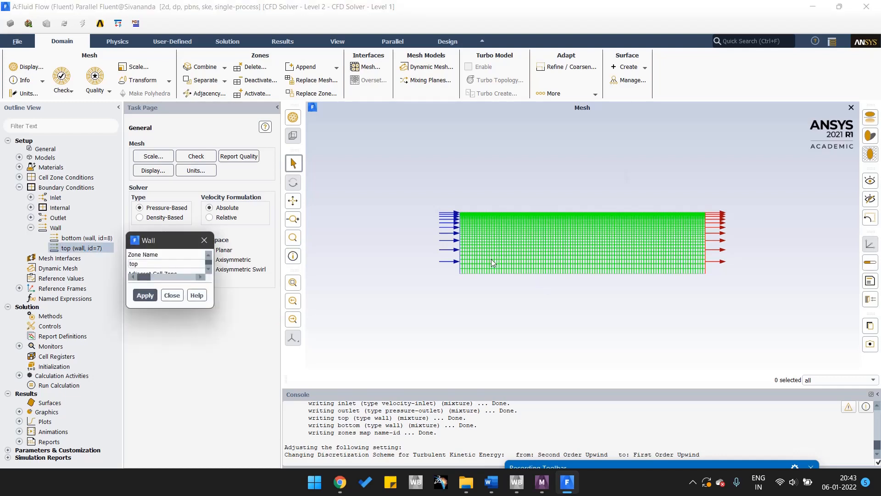
left_click(334, 170)
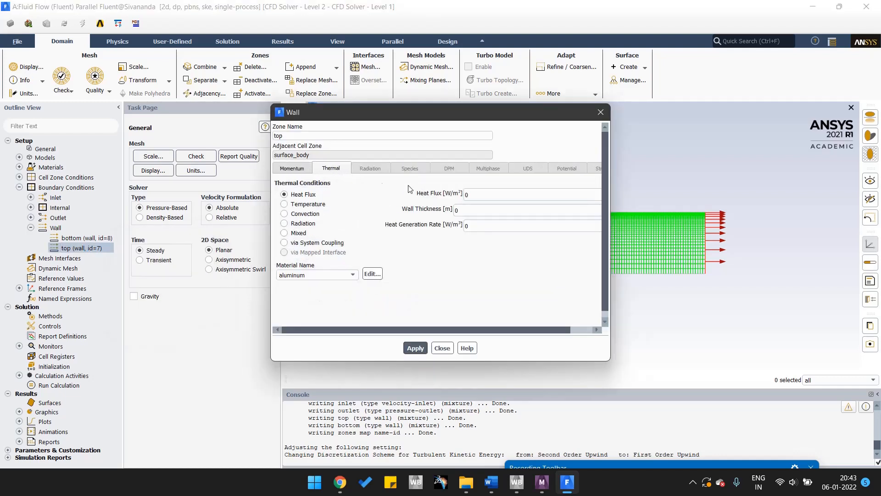
left_click_drag(483, 192, 456, 209)
type("5000")
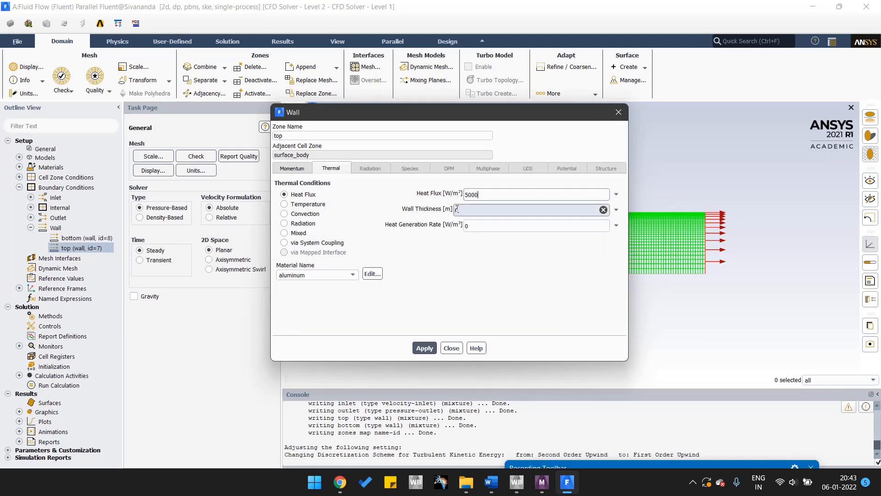
left_click(434, 349)
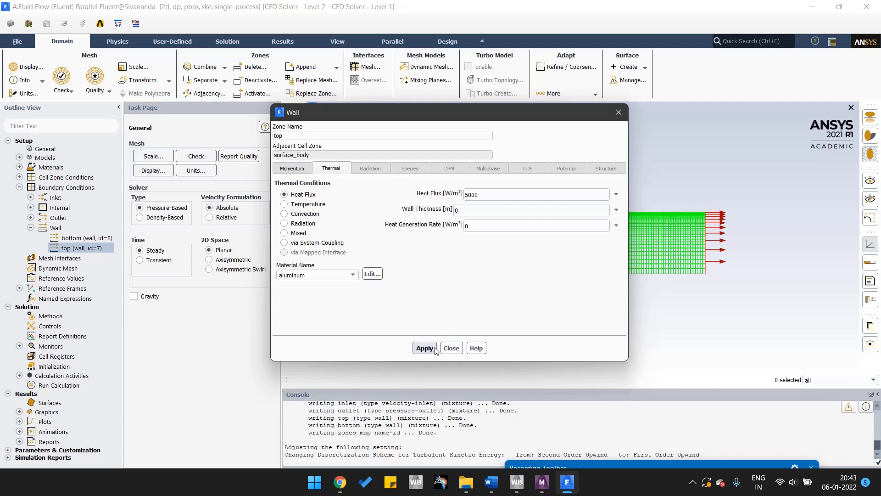
left_click(452, 352)
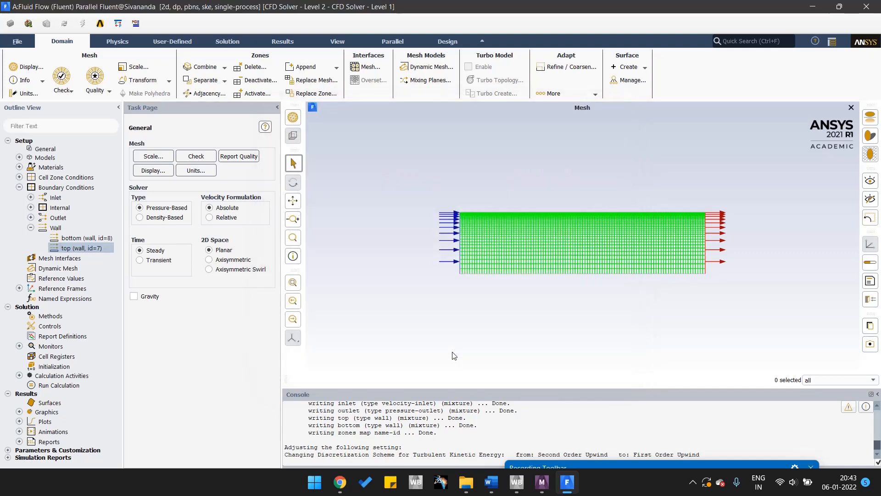
Compute the reference values from the inlet.
left_click(31, 228)
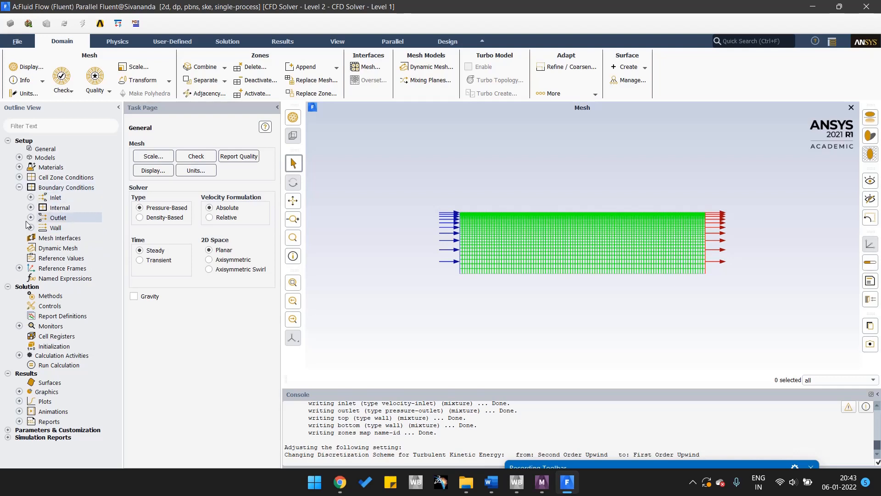
left_click(64, 258)
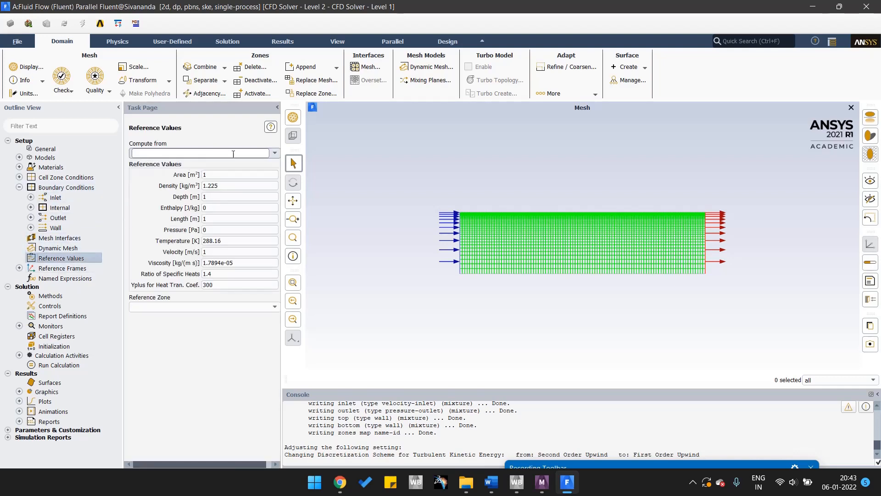
left_click(276, 152)
left_click(233, 180)
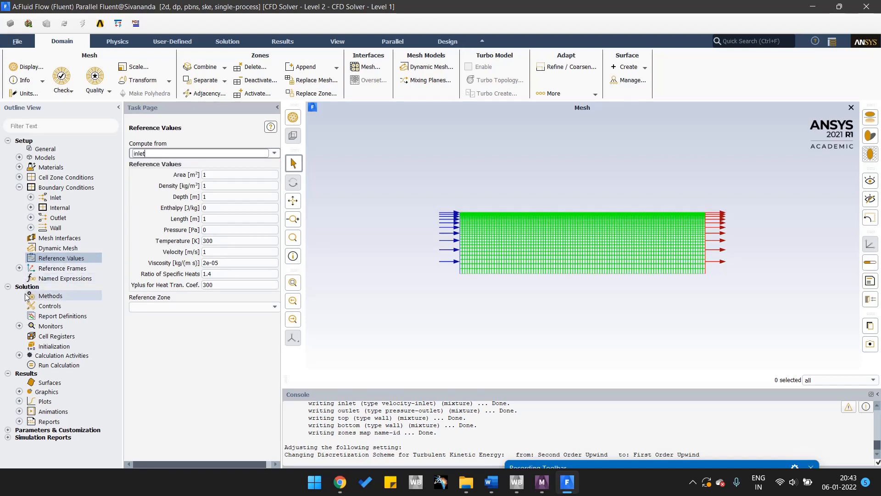
Review the solution methods and restore the default relaxation factors in the solution controls.
left_click(54, 297)
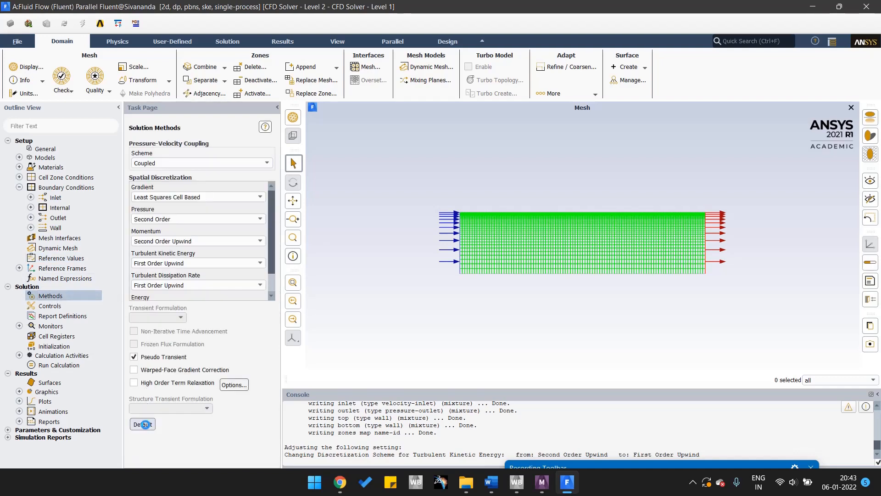
left_click(52, 309)
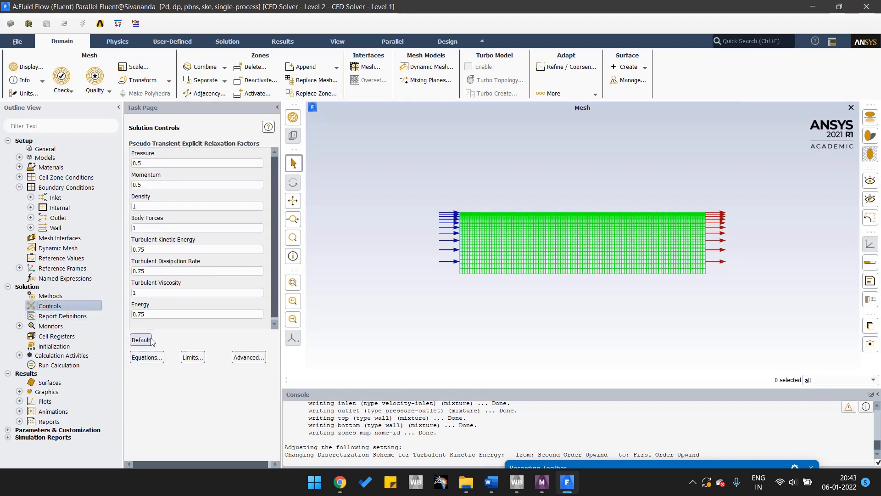
left_click(151, 341)
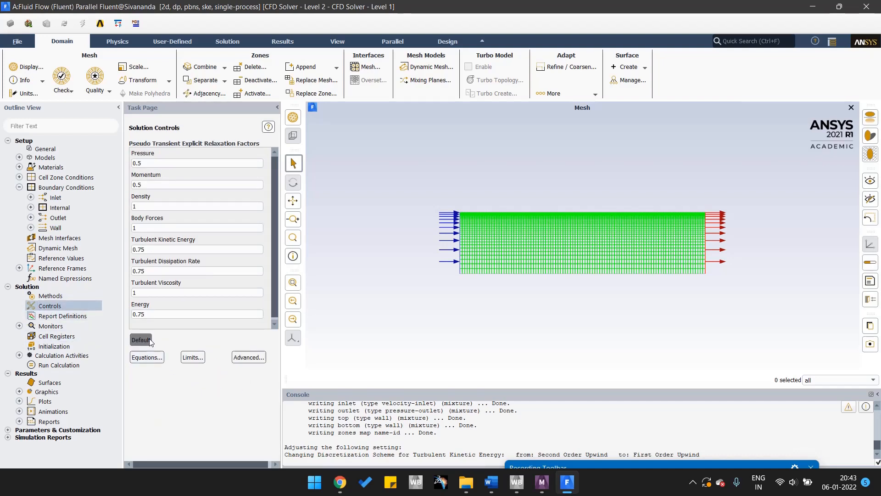
Set the residual monitors' absolute convergence criteria to 1e-06 for continuity, x-velocity and y-velocity.
left_click(20, 327)
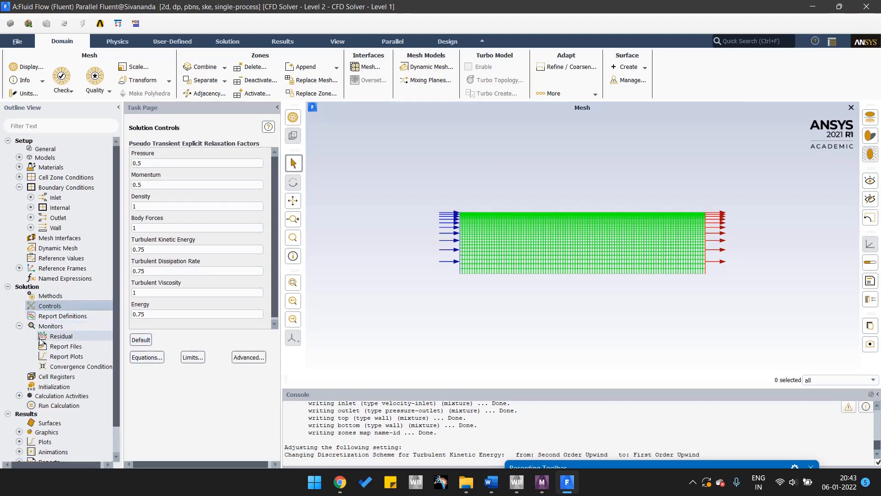
left_click(55, 339)
double_click(56, 339)
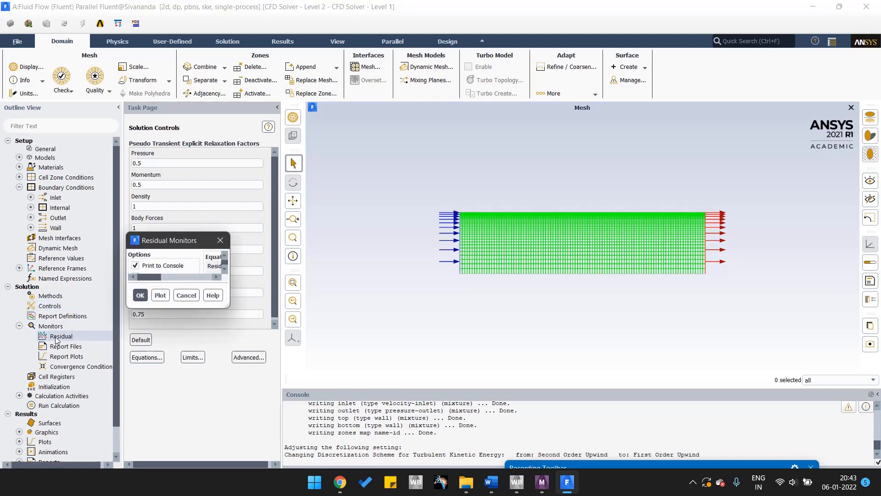
left_click_drag(317, 188, 316, 107)
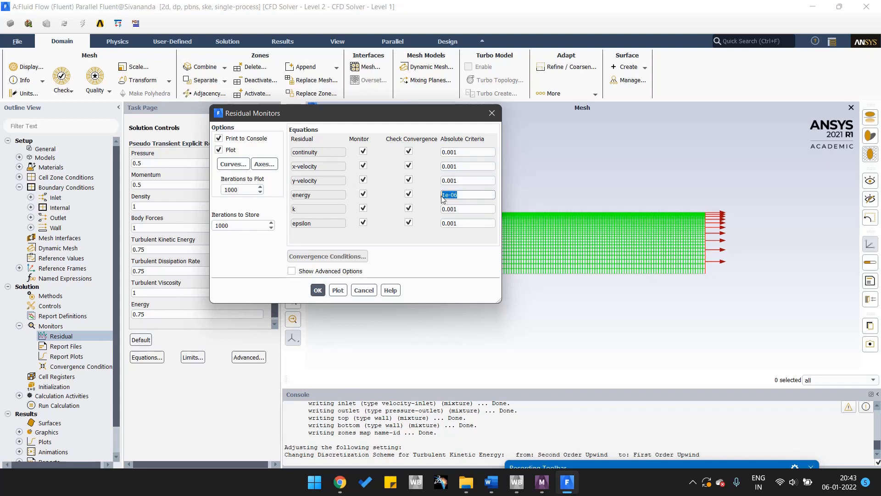
left_click_drag(466, 152, 430, 180)
type("1e-061e-06")
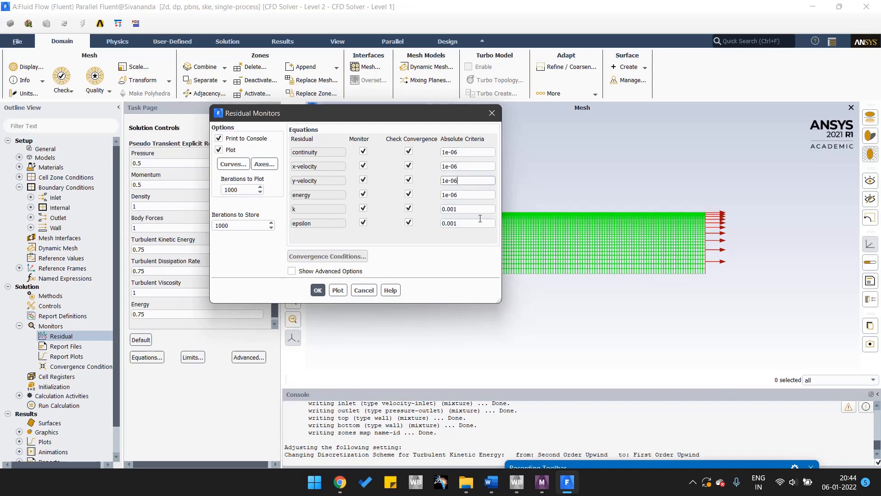
Set the absolute convergence criteria for k and epsilon to 1e-06 and accept the residual monitor settings.
left_click(471, 210)
type("1e-06")
left_click_drag(470, 210, 440, 225)
type("1e-06")
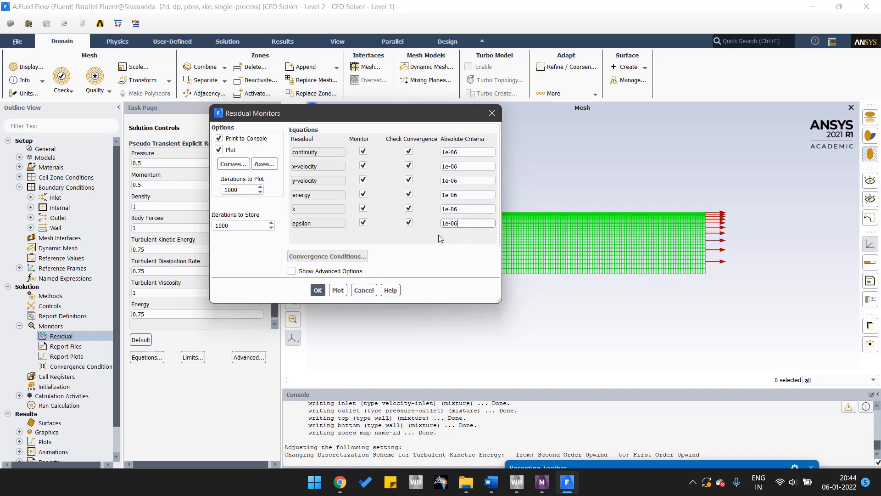
left_click(318, 290)
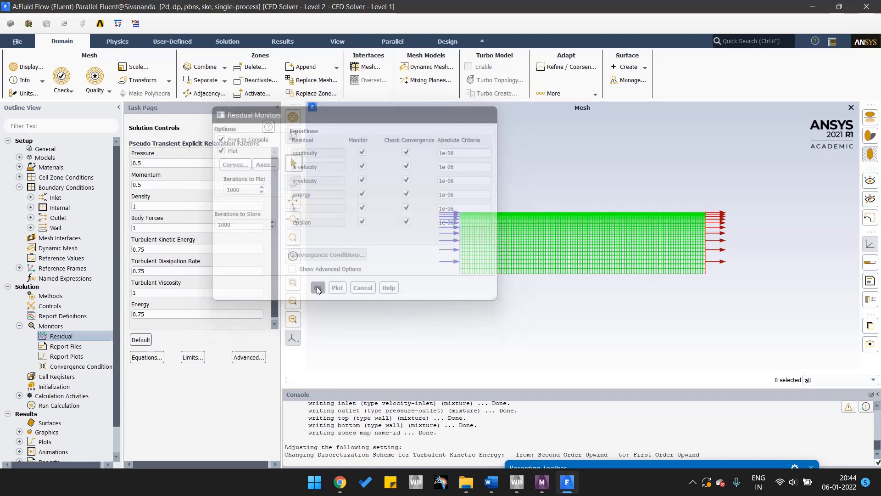
Initialize the solution using hybrid initialization.
left_click(19, 326)
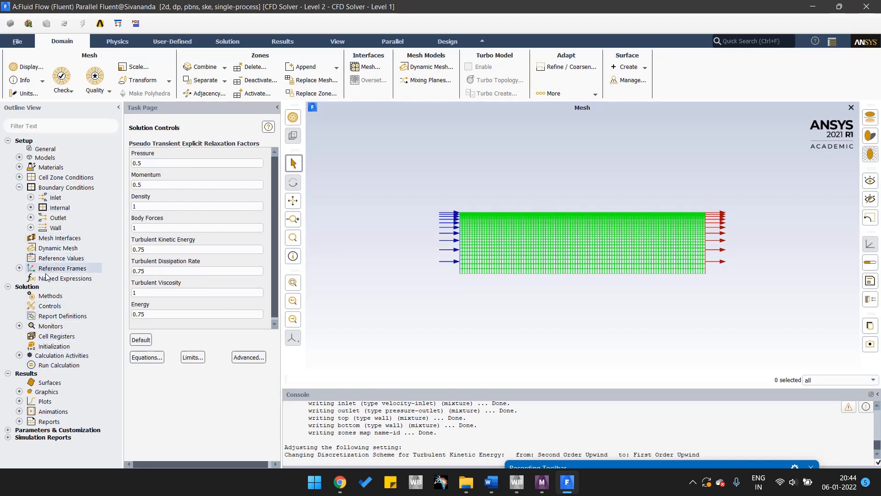
left_click(19, 325)
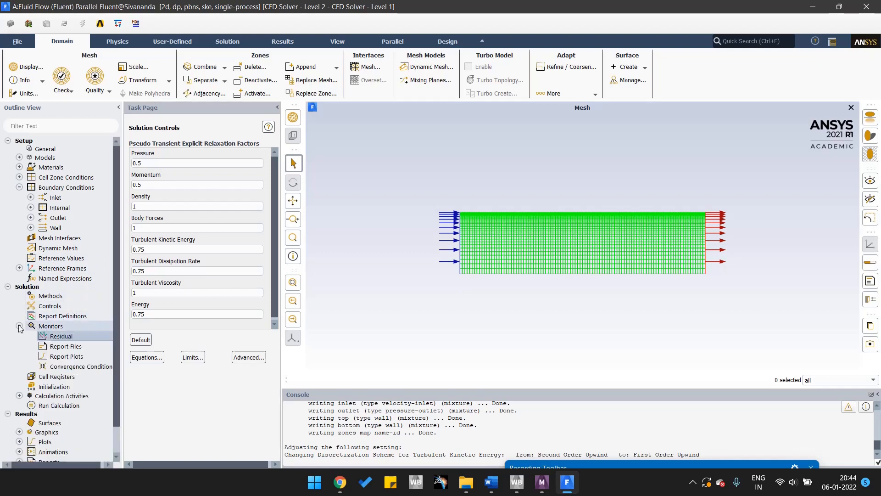
left_click(19, 326)
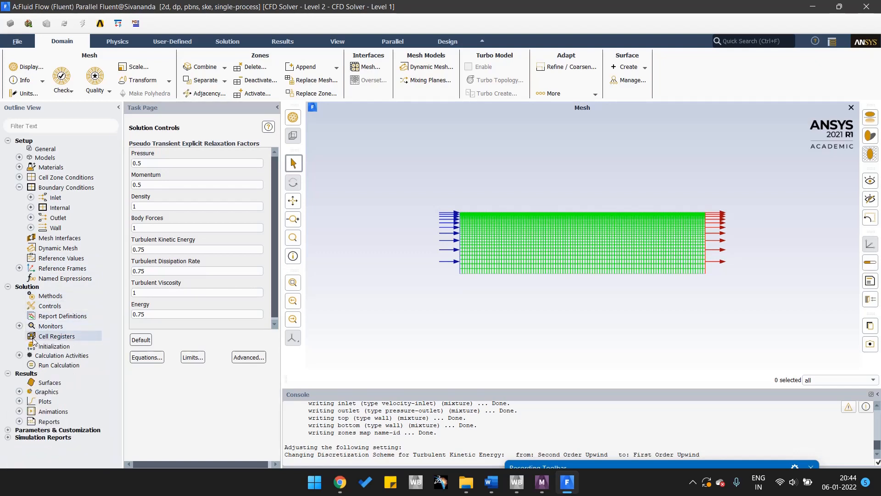
left_click(54, 347)
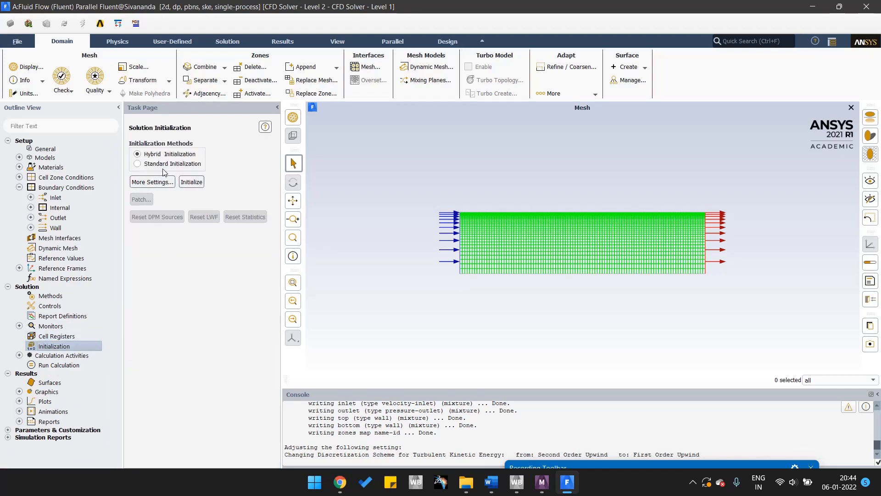
left_click(191, 182)
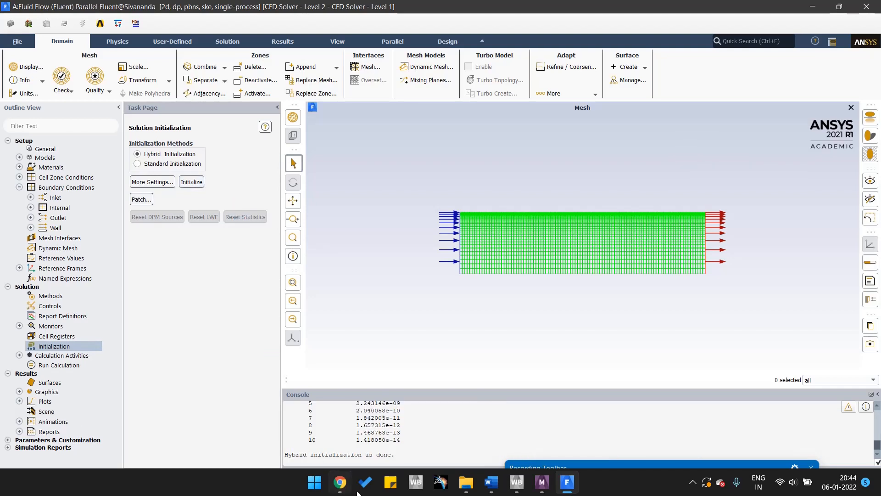
Switch to the CFD lab manual in Word, review the pipe-flow problem description and diagram, and return to Fluent.
left_click(391, 482)
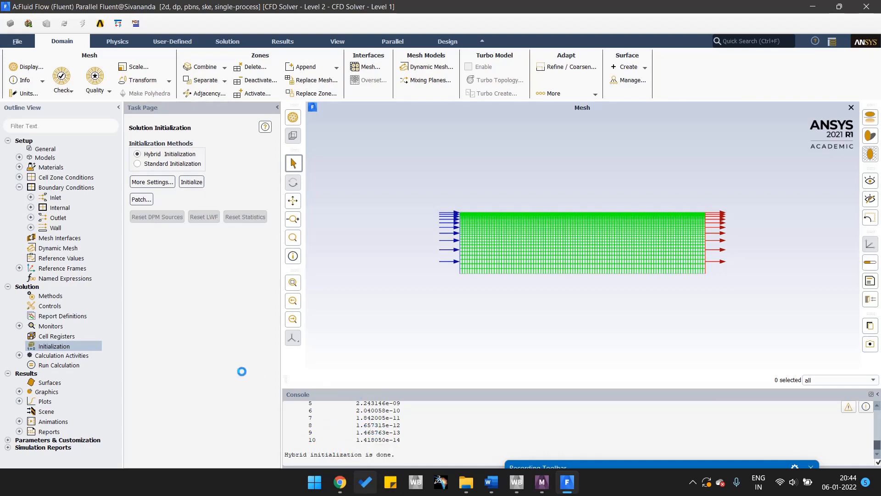
left_click(489, 485)
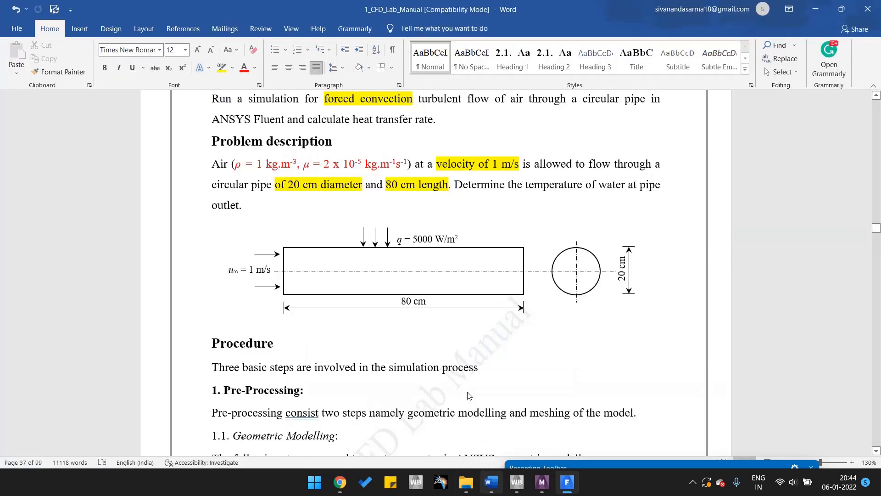
scroll(385, 277, "down", 4)
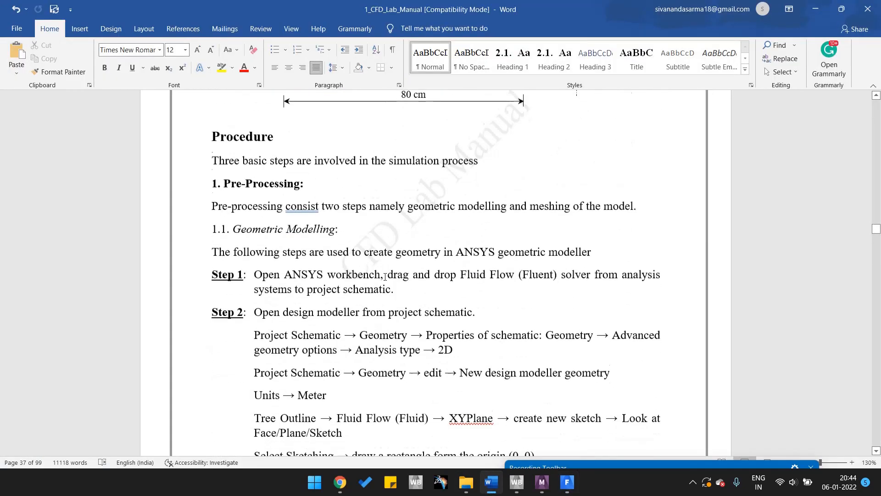
scroll(399, 271, "up", 2)
scroll(416, 261, "up", 2)
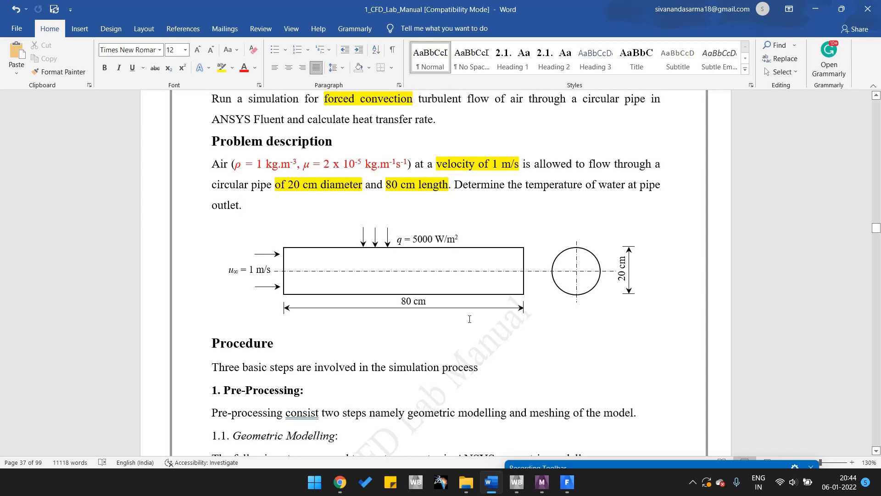
left_click(567, 487)
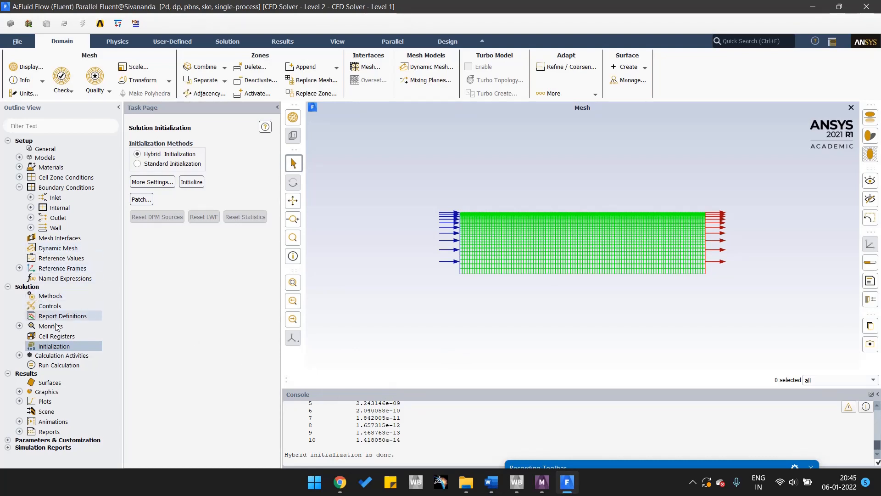
Set the number of iterations to 500 and start the calculation.
left_click(63, 366)
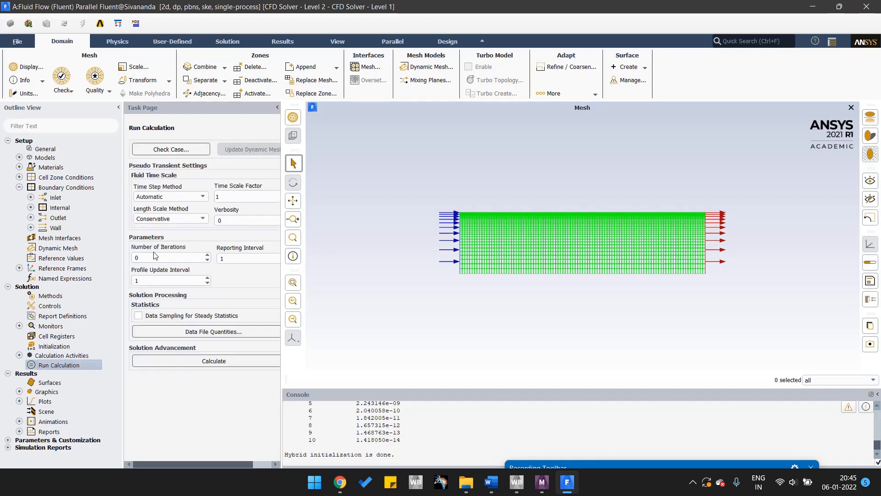
double_click(155, 256)
left_click(207, 361)
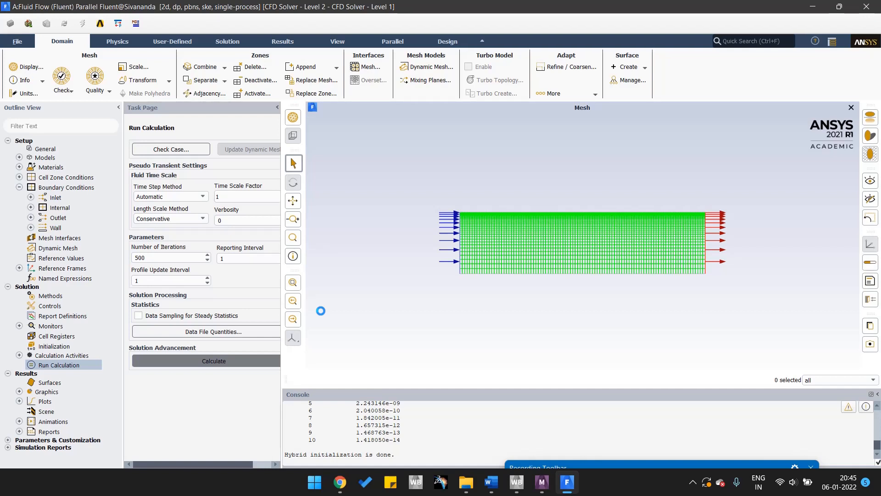
left_click(605, 464)
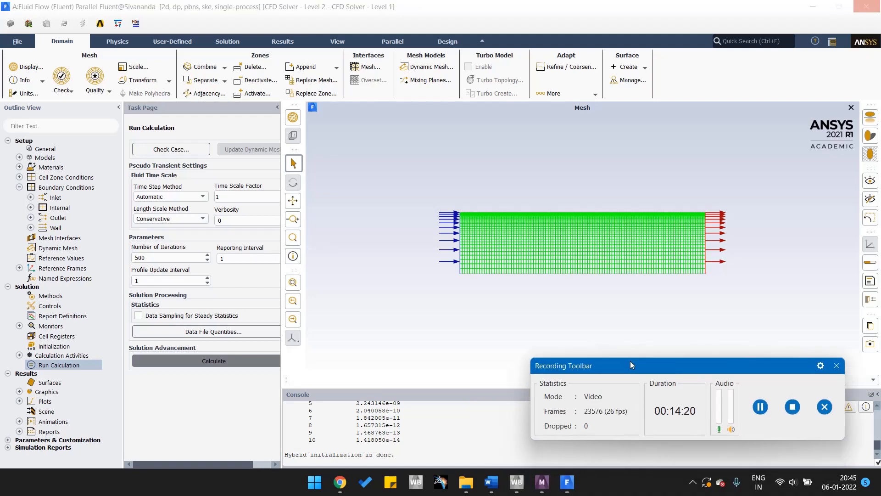
left_click(760, 407)
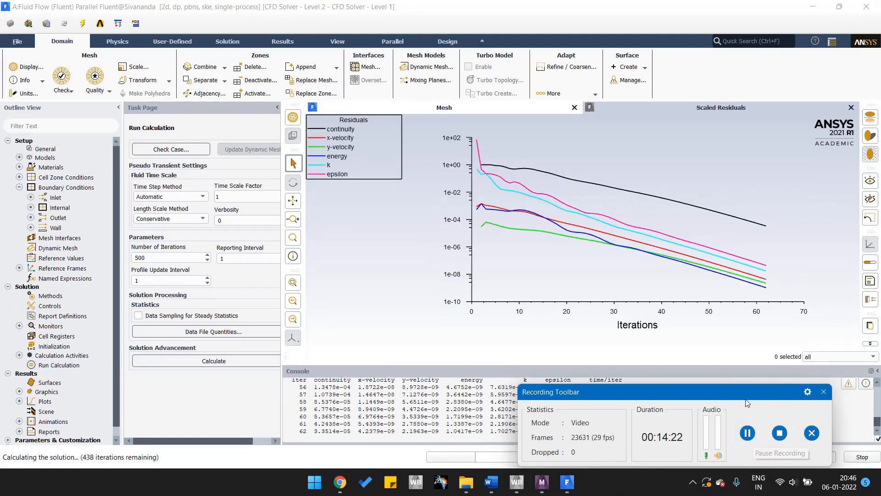
left_click_drag(731, 474, 737, 469)
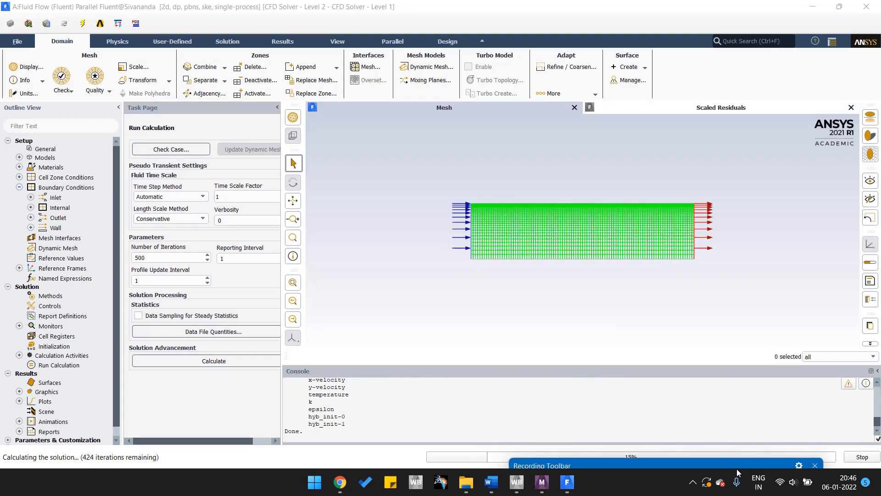
left_click_drag(737, 469, 814, 149)
left_click(819, 183)
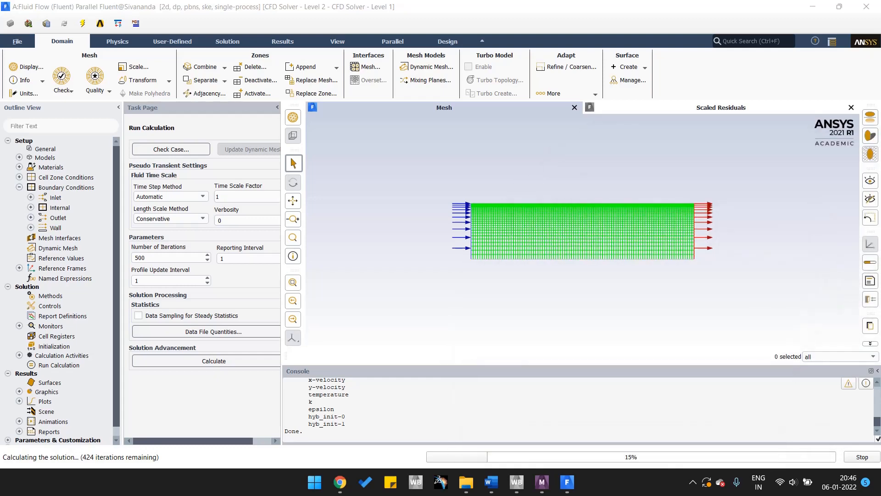
left_click_drag(703, 471, 712, 459)
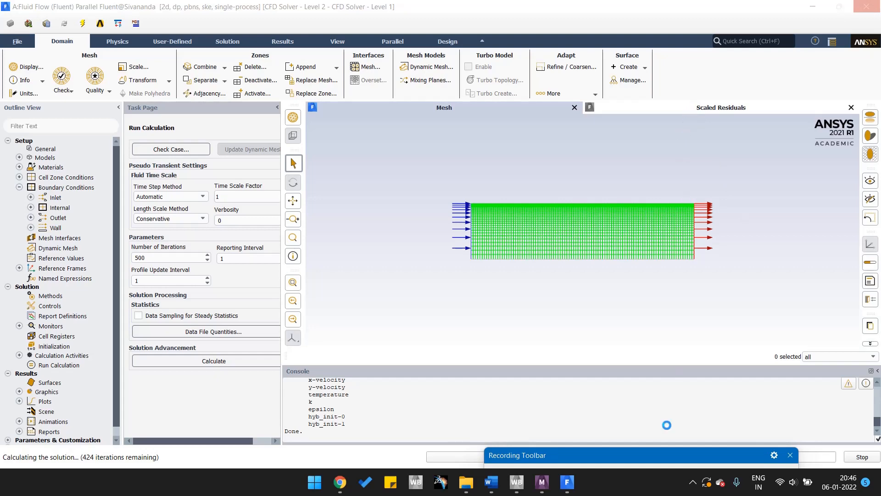
Wait for the calculation to finish and dismiss its completion notice.
mouse_move(666, 449)
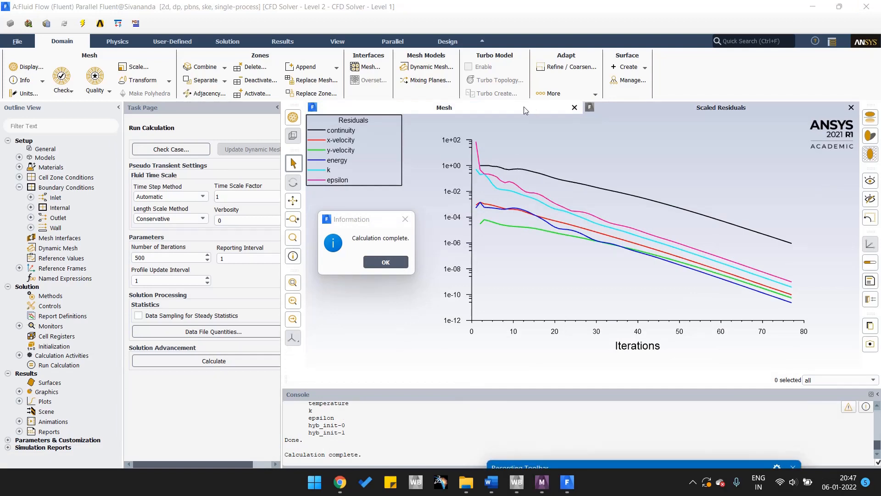
left_click(386, 263)
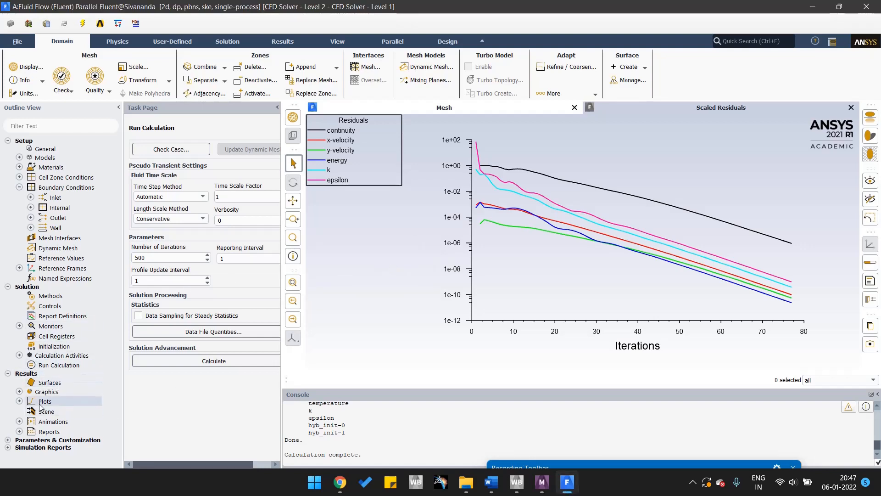
Compute a surface-integral report of the area-weighted average static pressure on all surfaces and enlarge the console to read it.
left_click(19, 431)
scroll(69, 432, "down", 1)
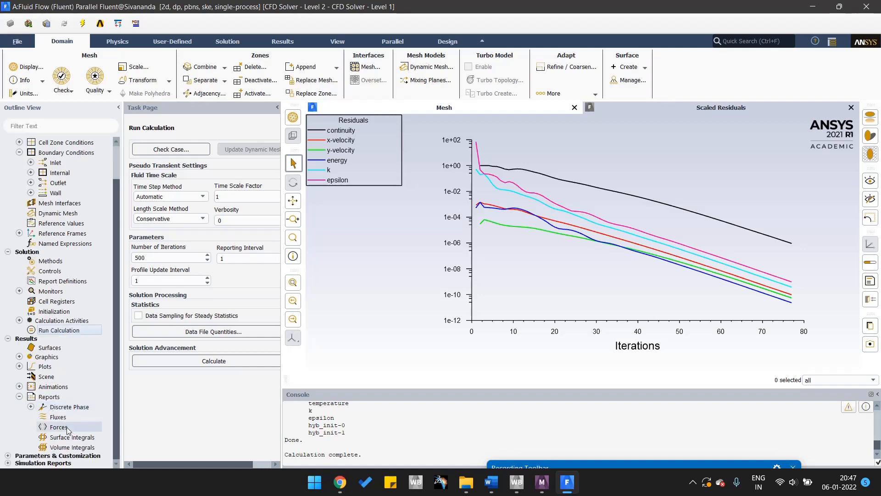
double_click(78, 439)
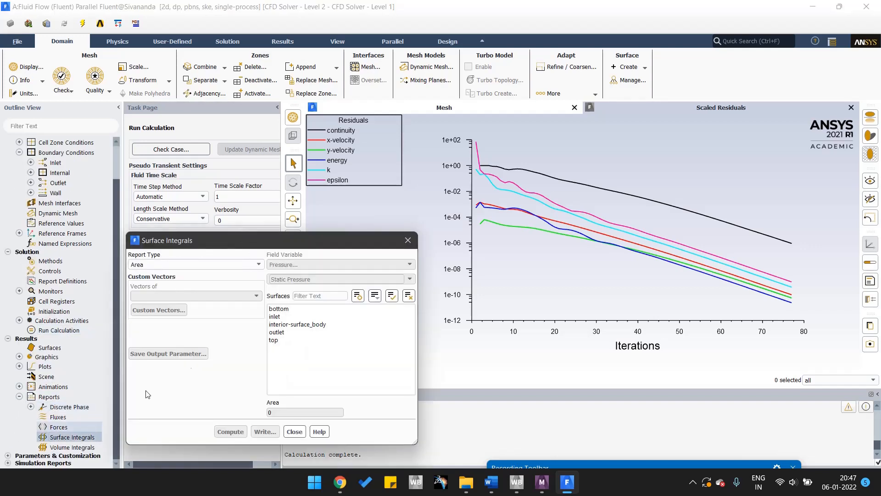
left_click_drag(308, 243, 403, 122)
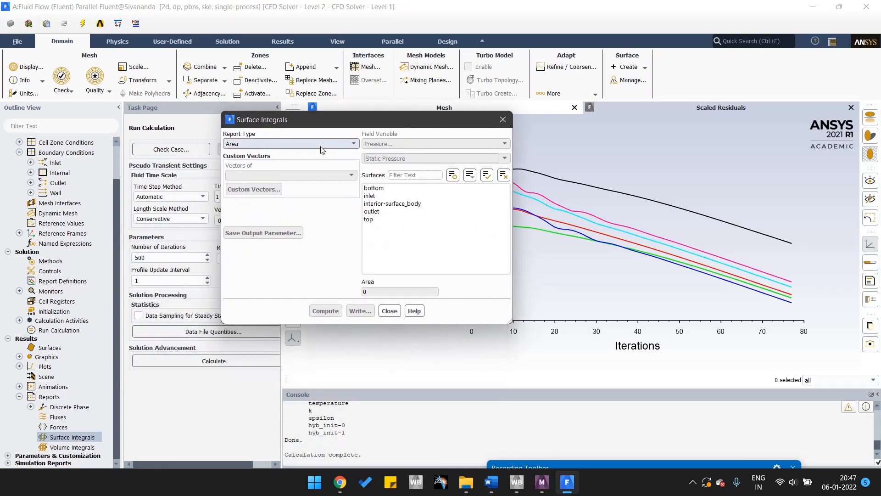
left_click(279, 144)
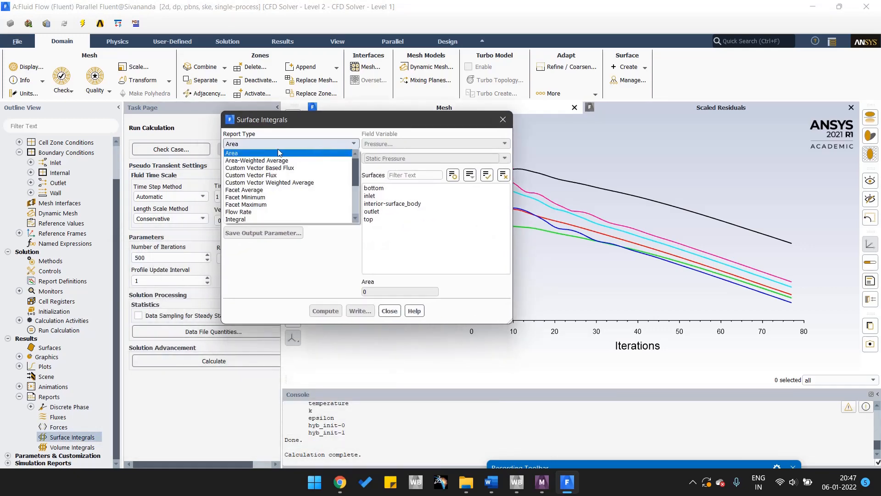
left_click(242, 163)
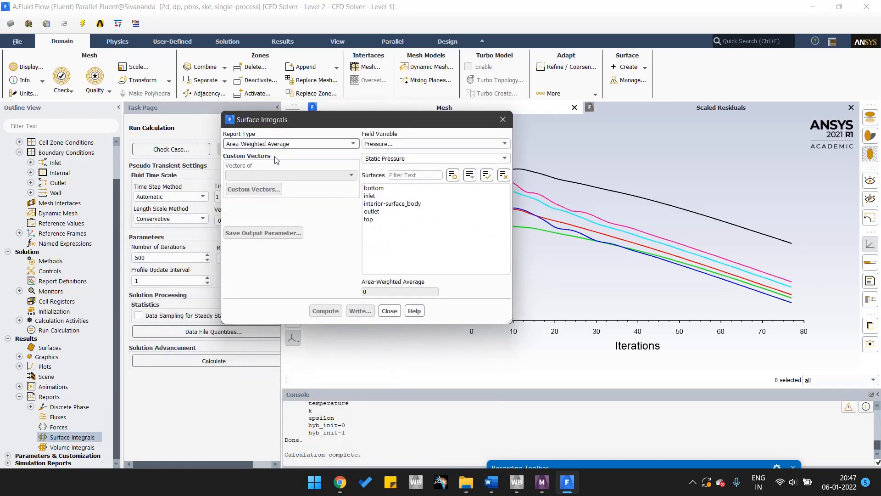
left_click(487, 175)
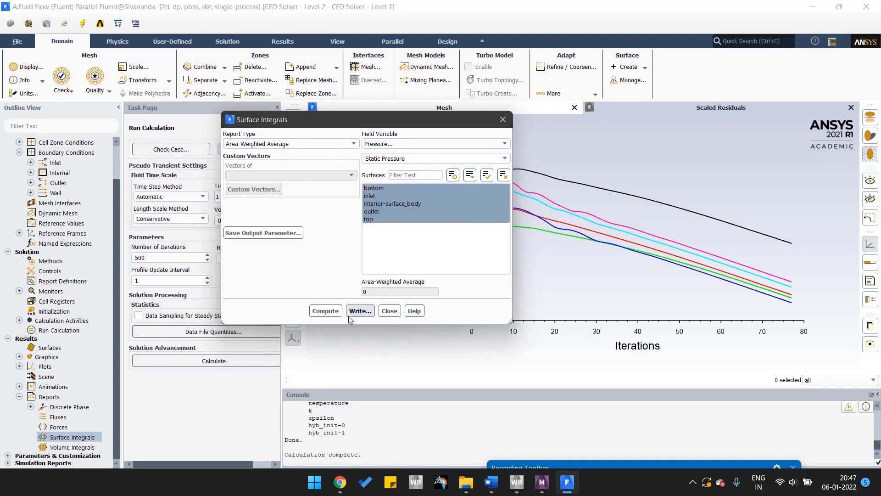
left_click(326, 311)
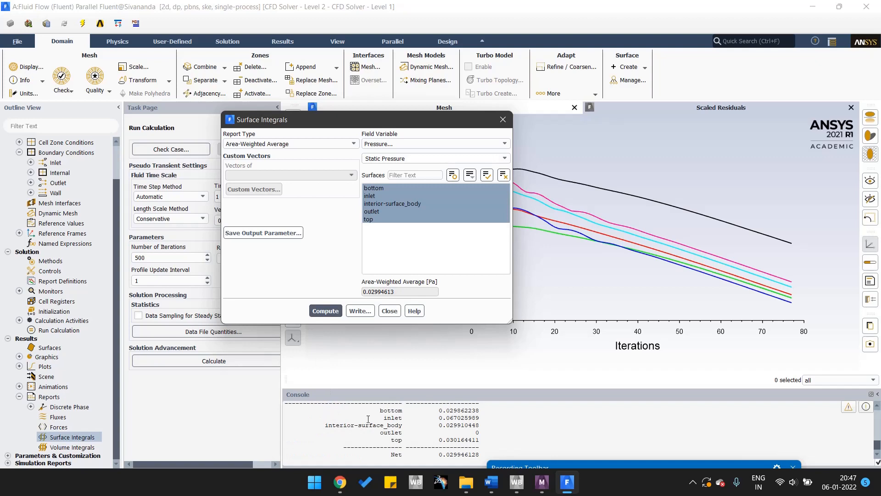
scroll(368, 419, "up", 3)
scroll(368, 421, "down", 3)
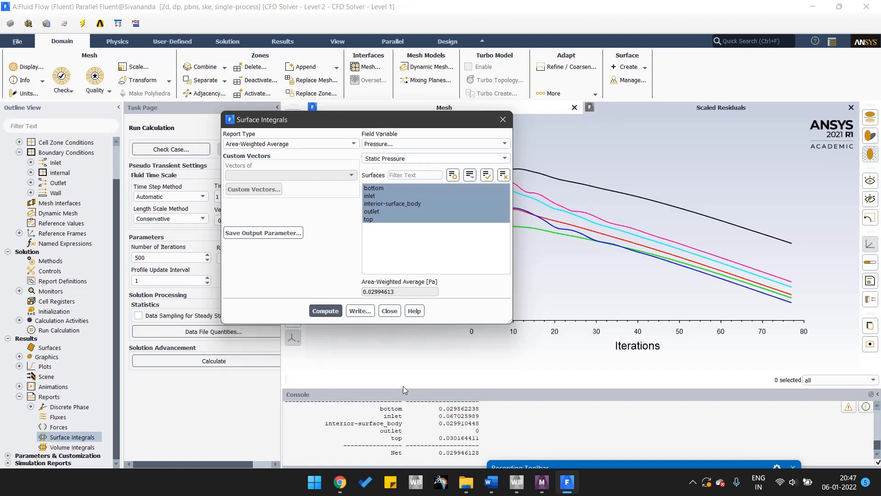
left_click_drag(411, 392, 411, 376)
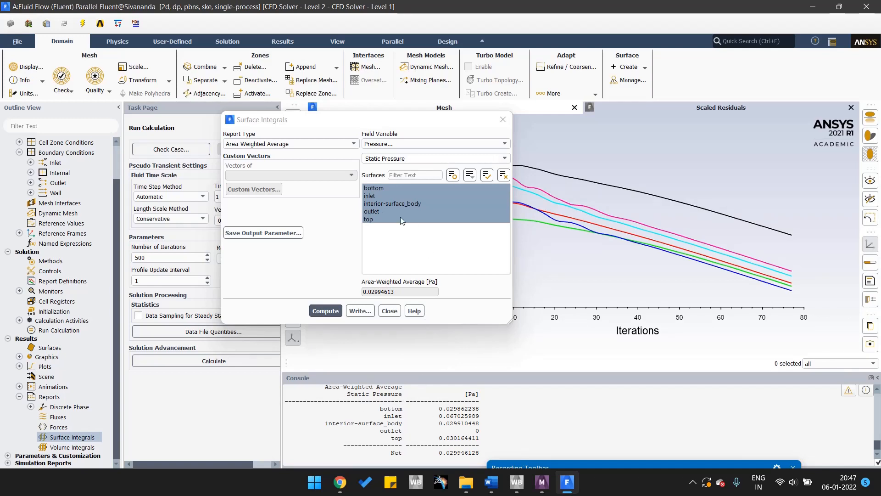
Compute the area-weighted average static temperature on all the selected surfaces.
left_click(412, 145)
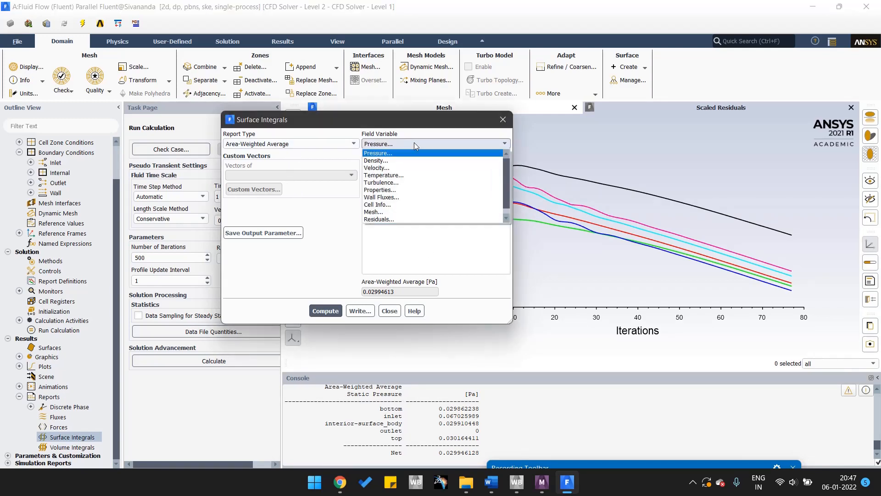
left_click(393, 175)
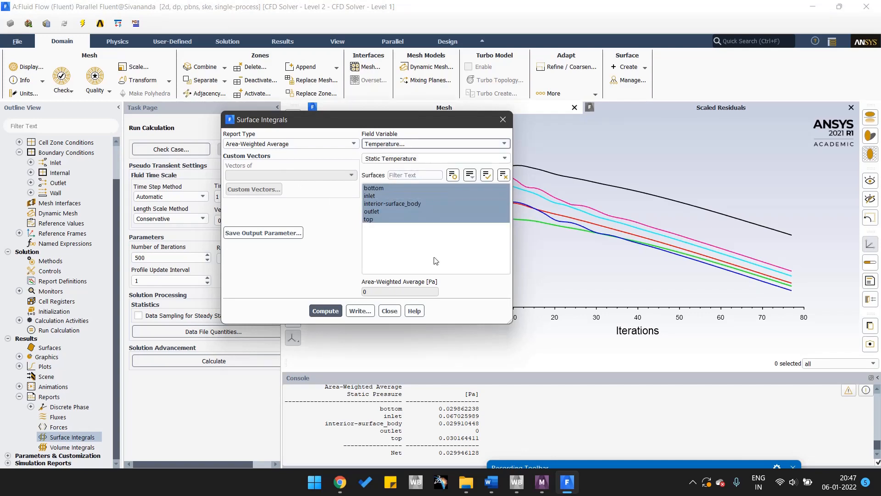
left_click(332, 310)
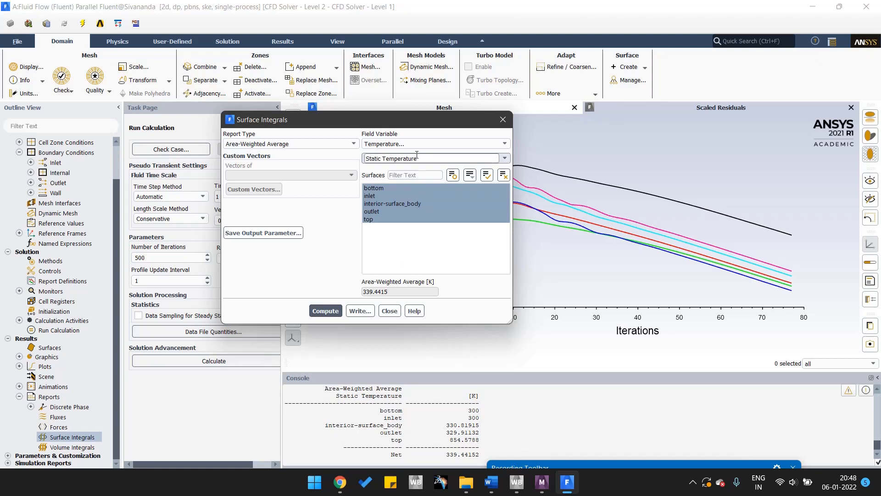
Compute the area-weighted average velocity magnitude on the same surfaces and close the surface integrals report.
left_click(383, 145)
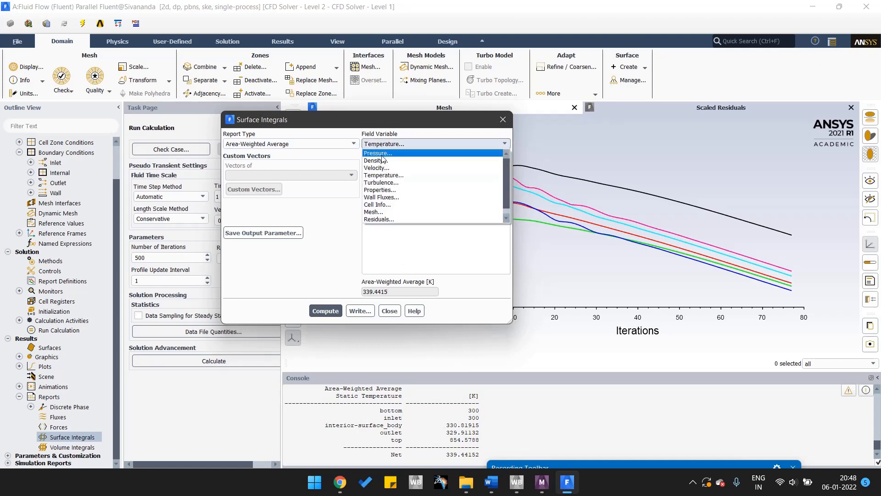
left_click(383, 174)
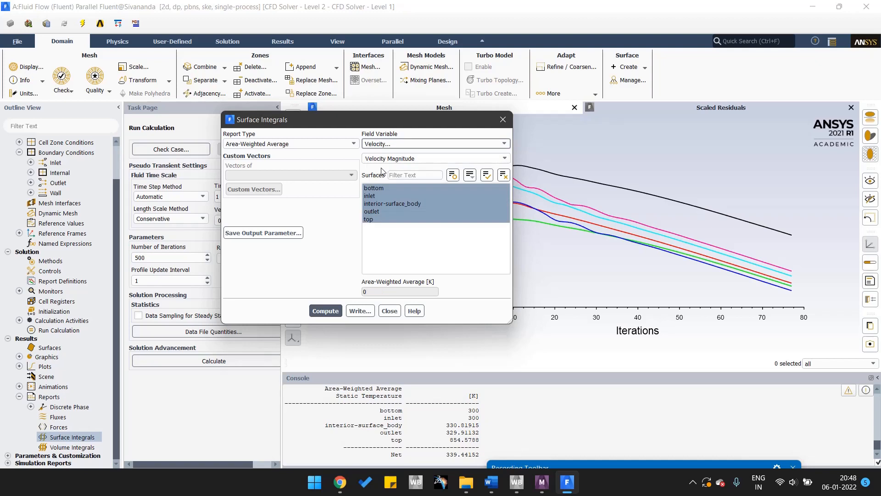
left_click(324, 311)
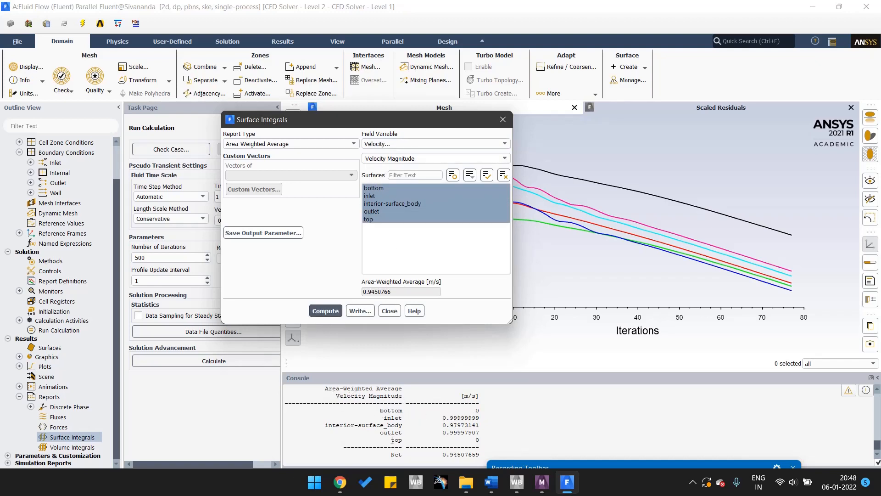
left_click(390, 311)
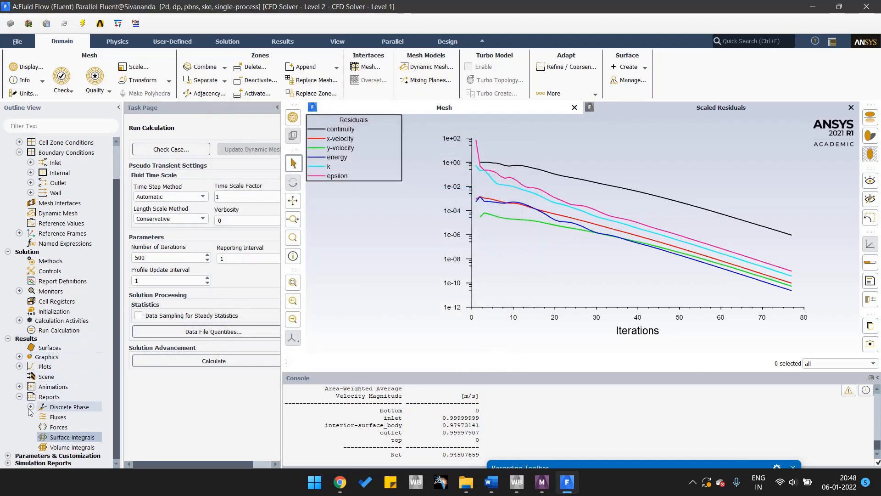
Create and display a filled static pressure contour named "pressure" on all surfaces, keeping its dialog clear of the plot, and close it.
left_click(19, 397)
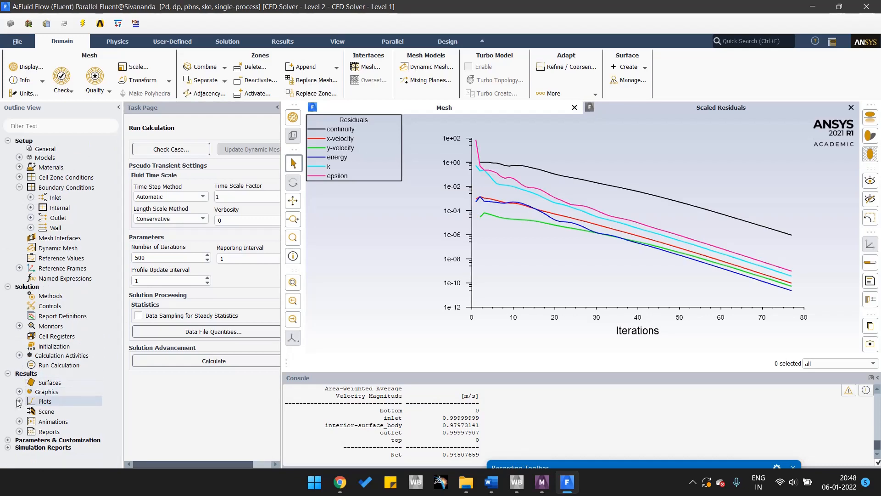
left_click(19, 392)
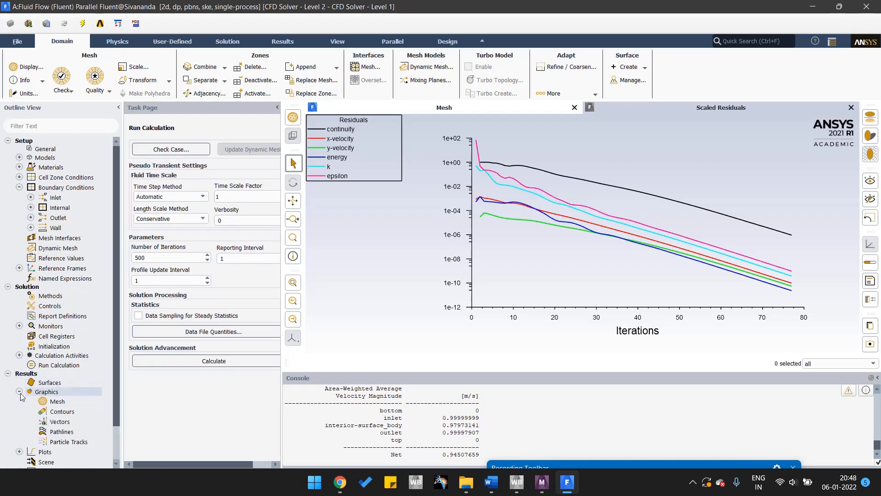
right_click(66, 413)
left_click(79, 421)
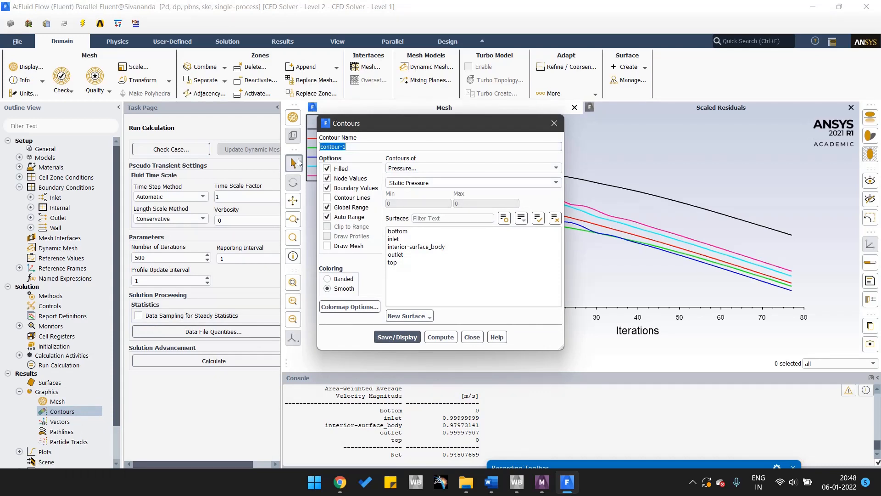
type("pressure")
left_click(539, 219)
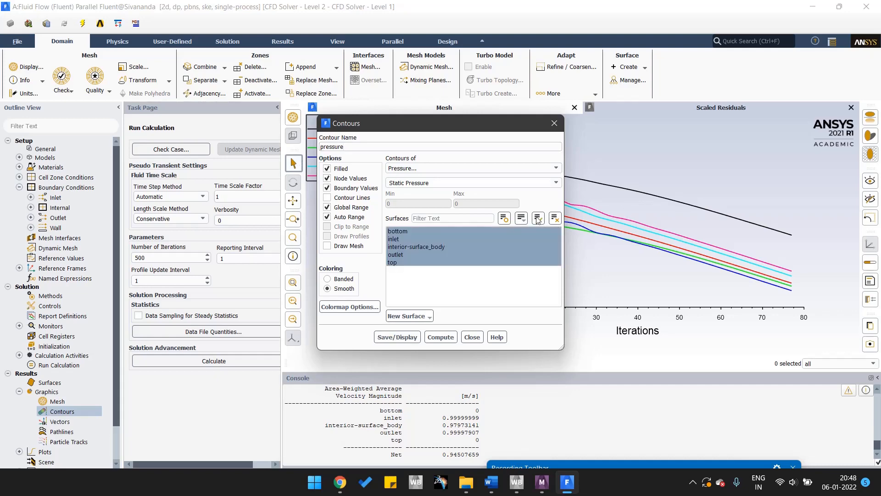
left_click(418, 337)
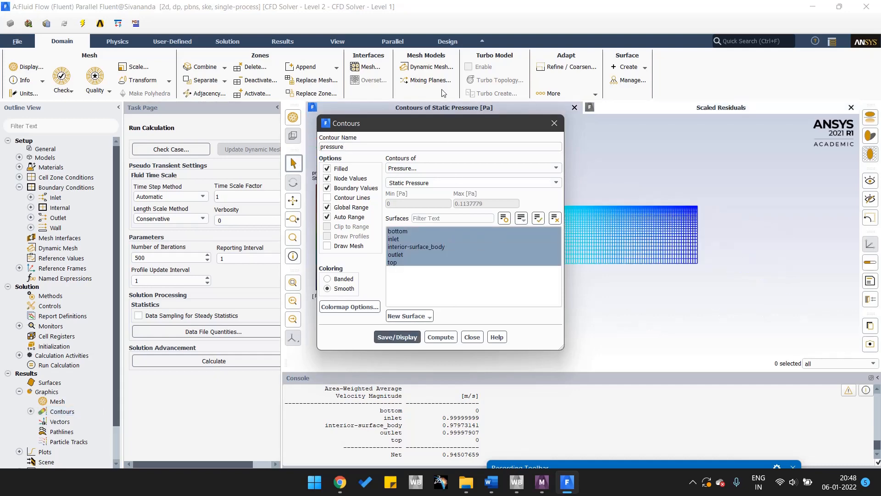
left_click_drag(454, 123, 169, 103)
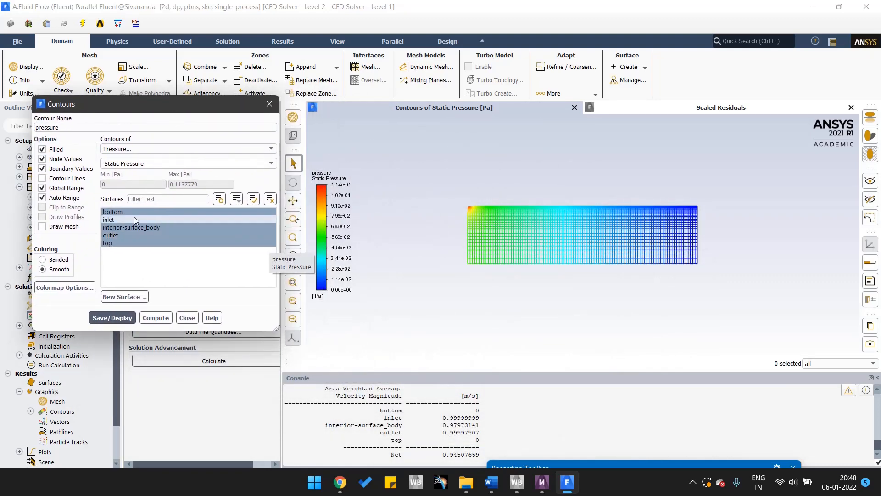
left_click(118, 212)
left_click(114, 211)
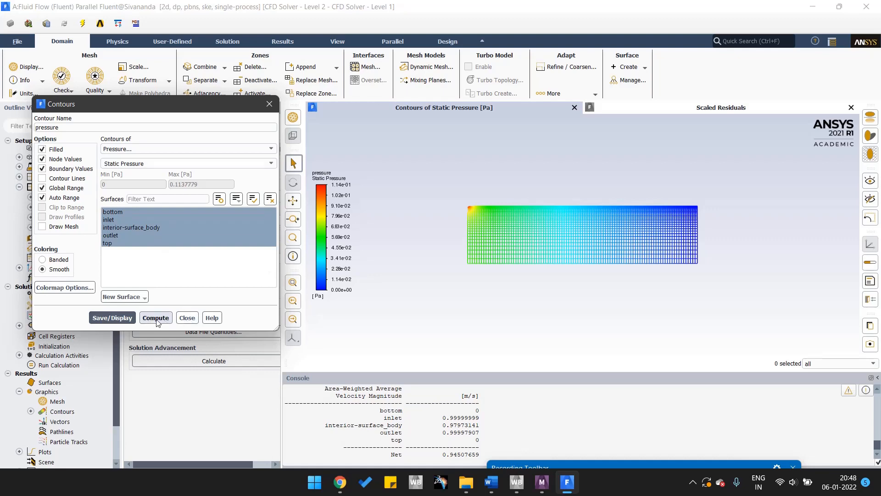
left_click(119, 318)
left_click(187, 318)
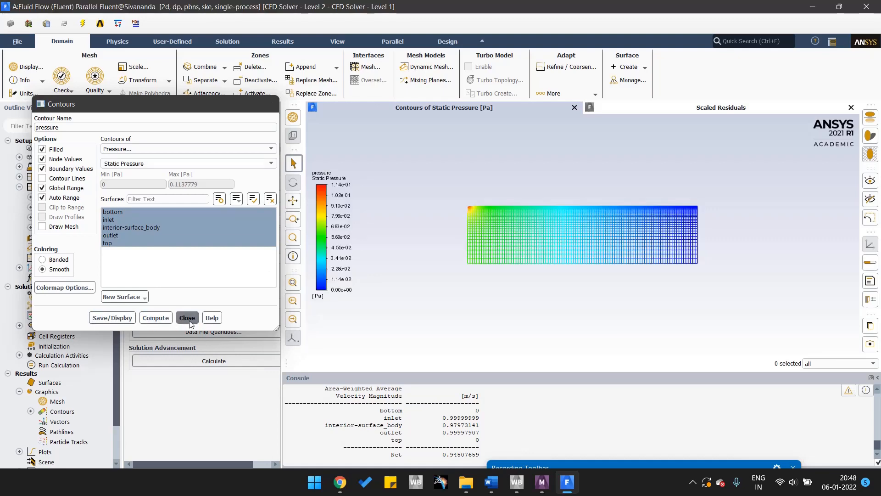
Create and display a filled static temperature contour named "temprature" on all surfaces, and close its dialog.
scroll(73, 375, "down", 1)
left_click(31, 377)
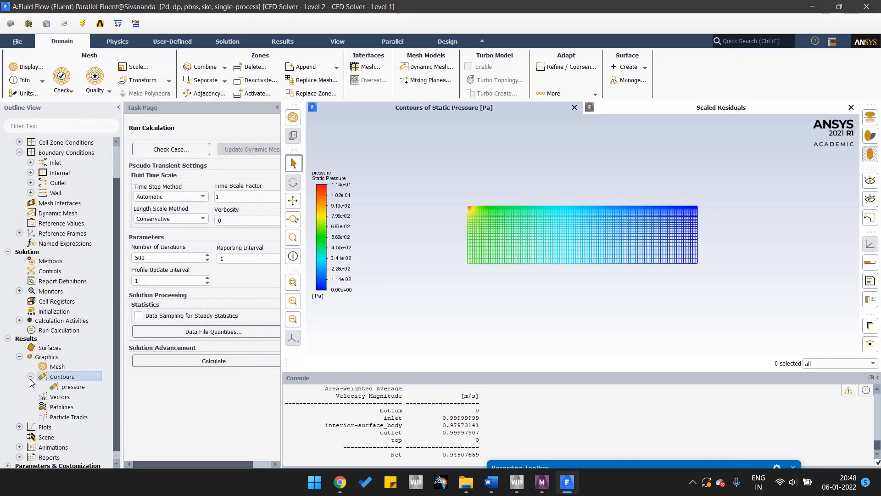
right_click(76, 383)
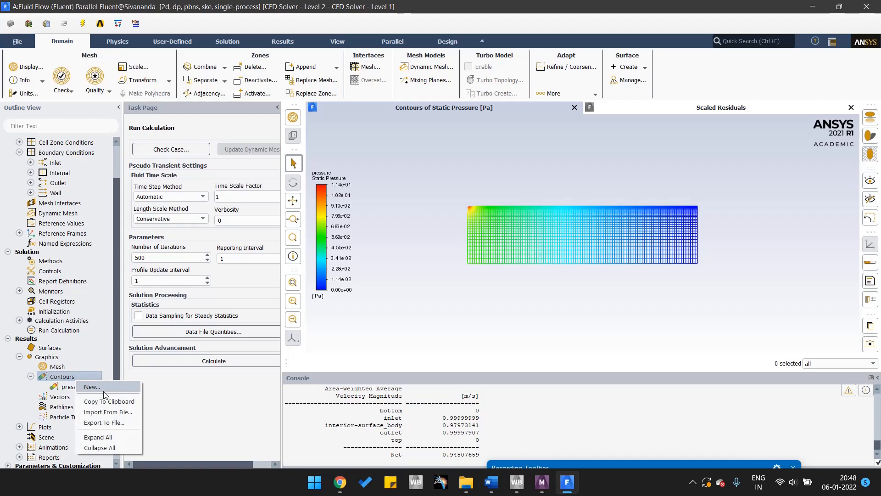
left_click(92, 387)
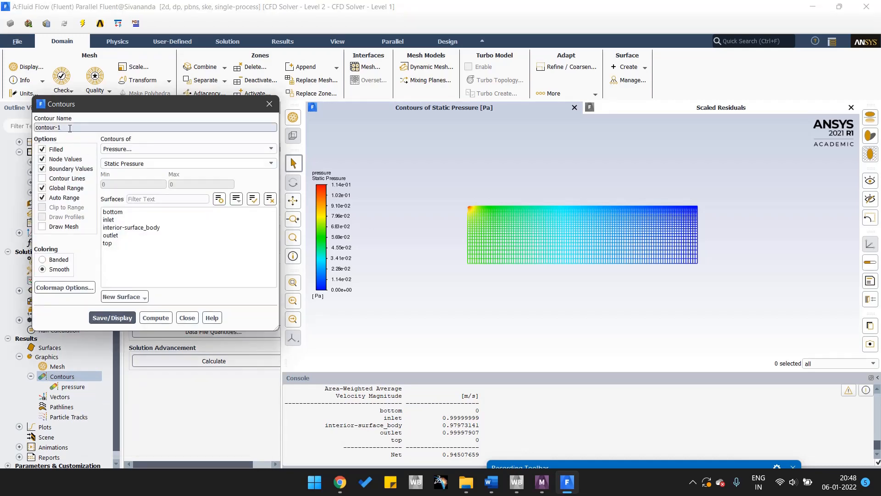
left_click_drag(69, 128, 10, 125)
type("temprature")
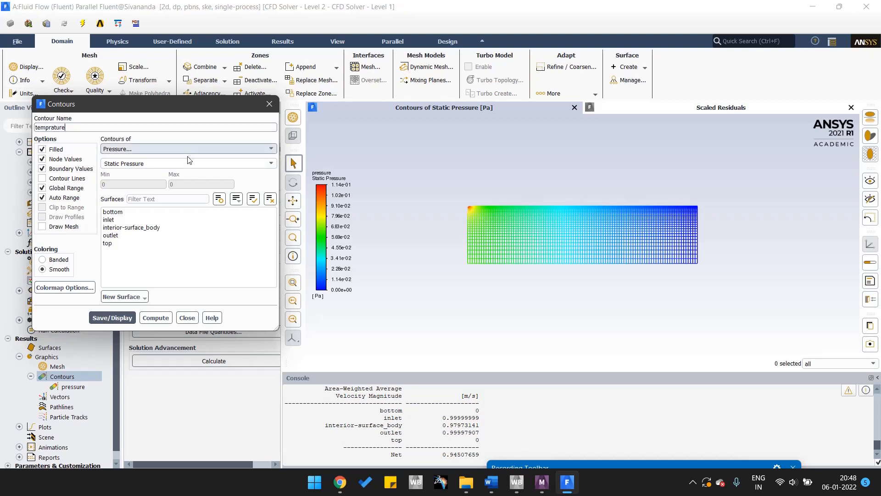
left_click(226, 149)
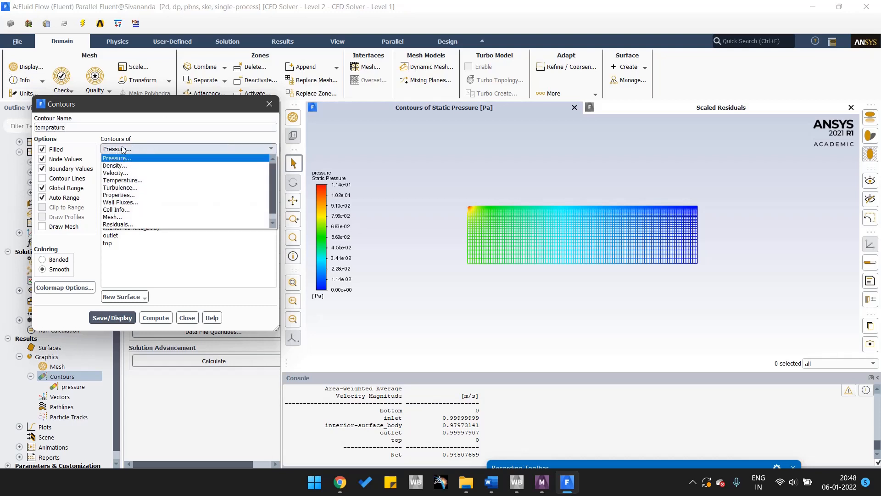
left_click(135, 181)
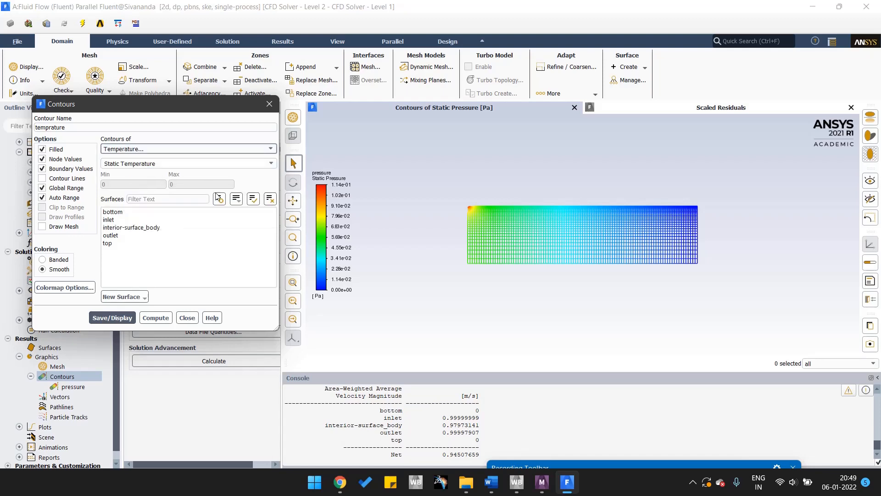
left_click(253, 199)
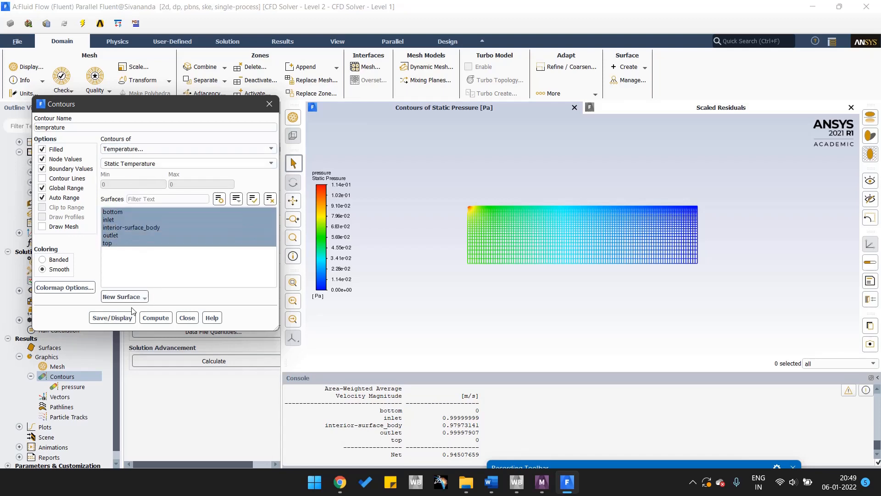
left_click(116, 317)
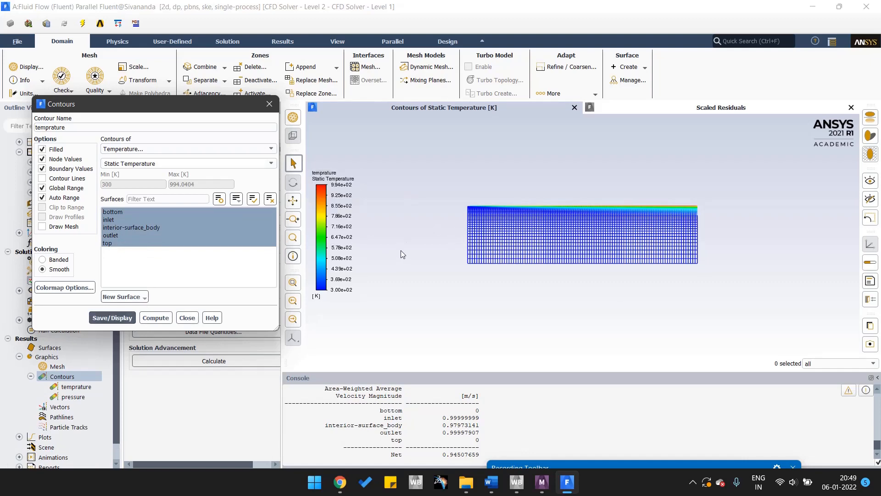
left_click(187, 317)
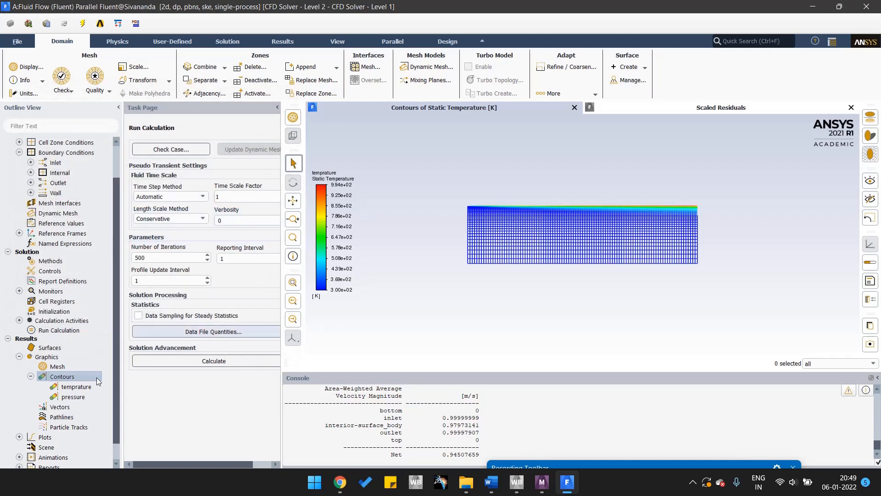
Create and display a filled velocity magnitude contour named "velocity" on all surfaces, and close its dialog.
right_click(56, 379)
left_click(69, 385)
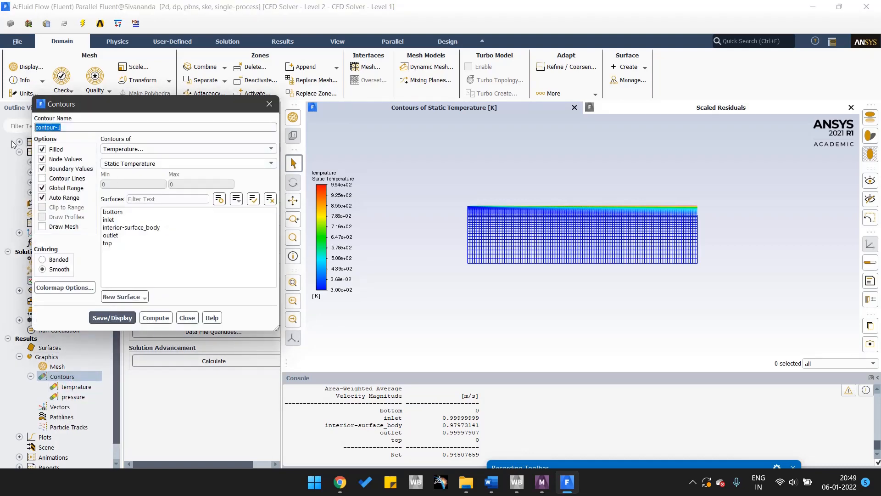
type("velocity")
left_click(138, 149)
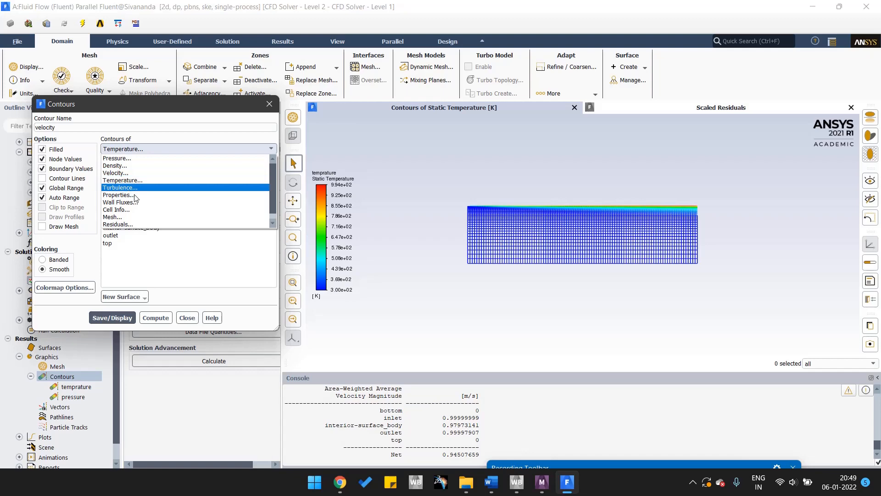
left_click(151, 173)
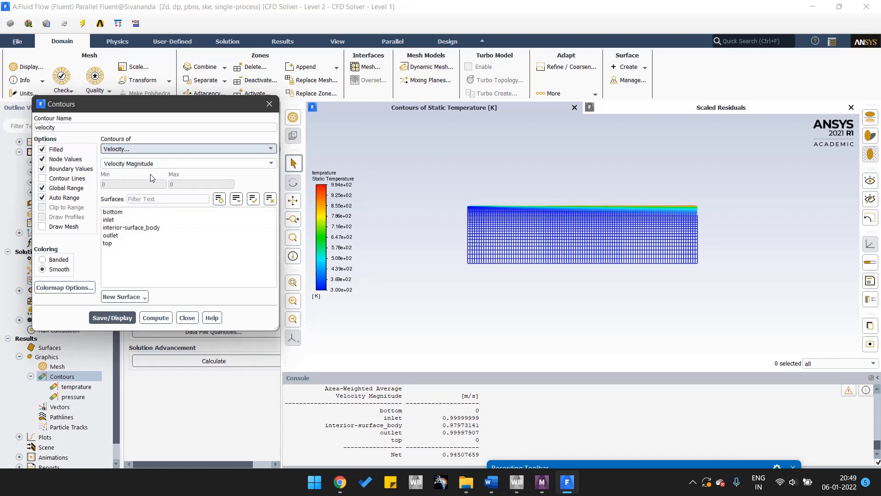
left_click(254, 199)
left_click(104, 317)
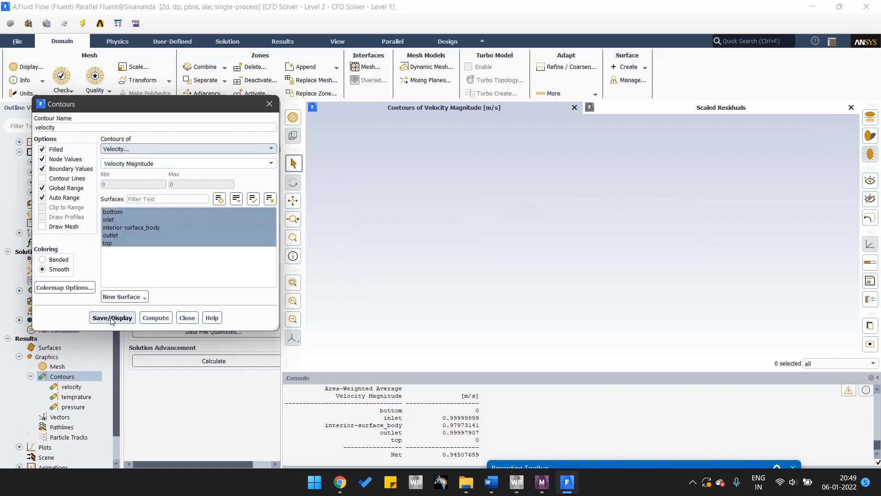
left_click(194, 322)
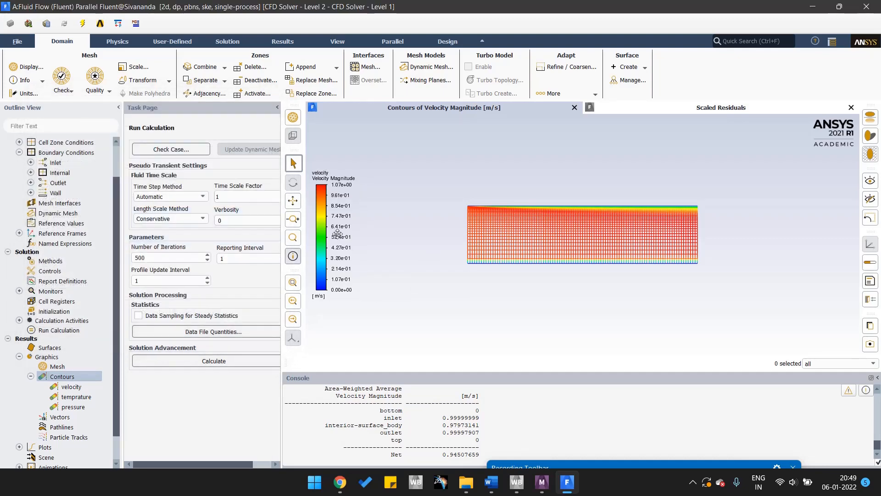
Redisplay the saved "velocity" contour in the graphics window.
right_click(539, 173)
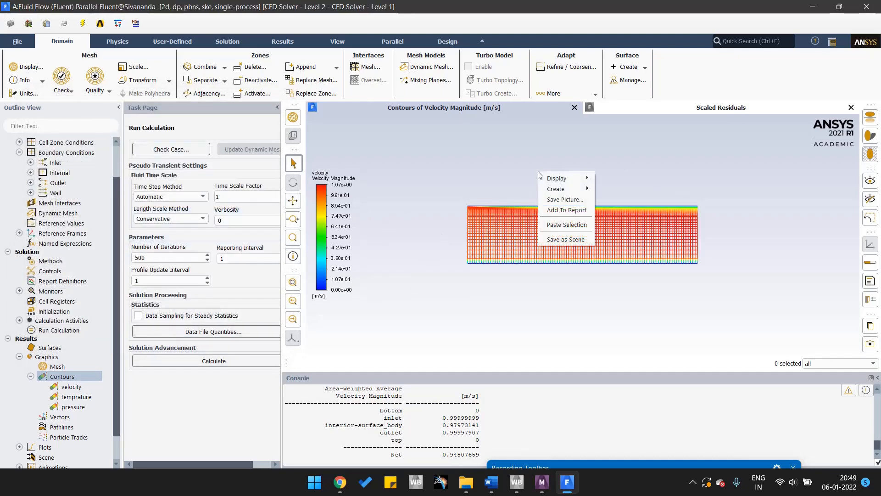
mouse_move(552, 180)
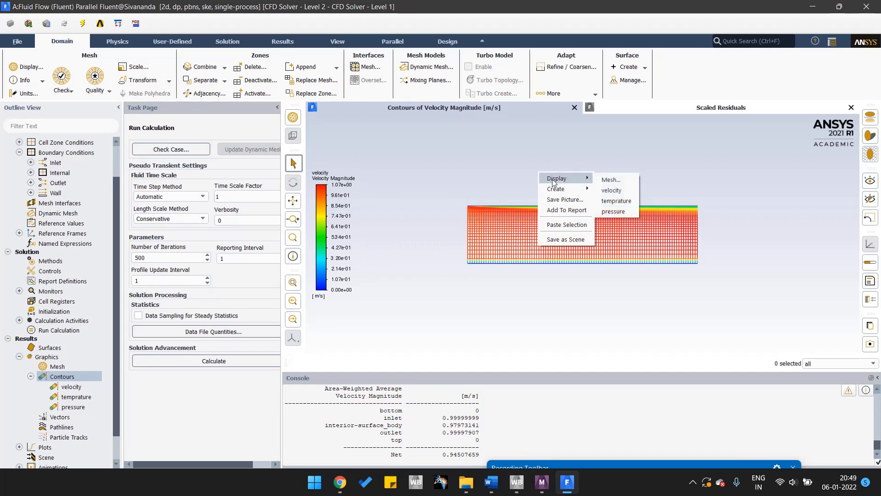
left_click(465, 173)
right_click(490, 166)
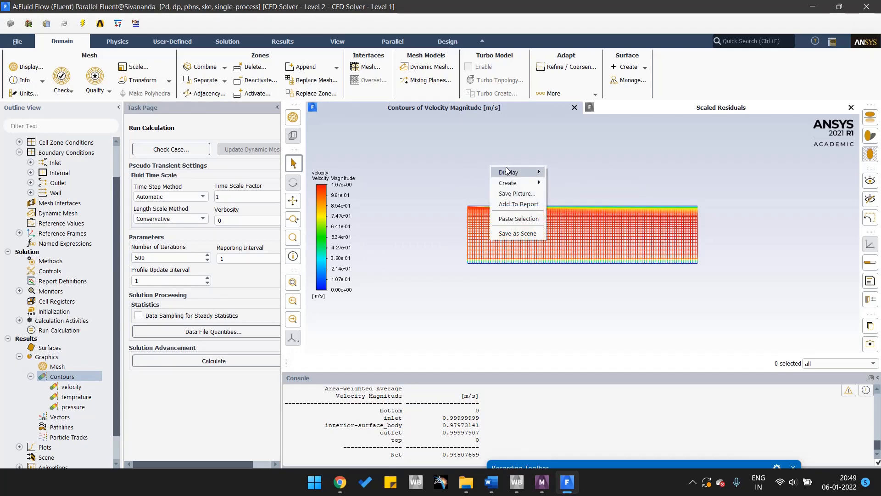
mouse_move(528, 172)
left_click(578, 184)
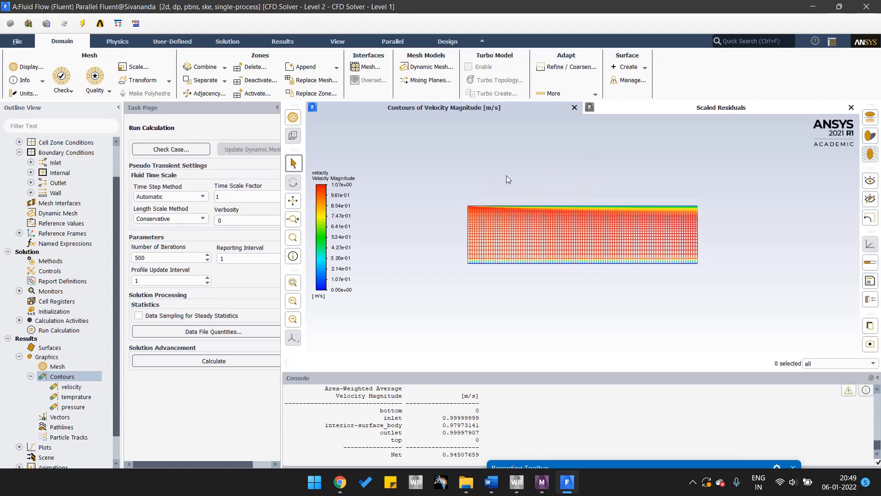
Switch the graphics display to the saved "temprature" contour and from there to the "pressure" contour.
right_click(474, 158)
left_click(551, 188)
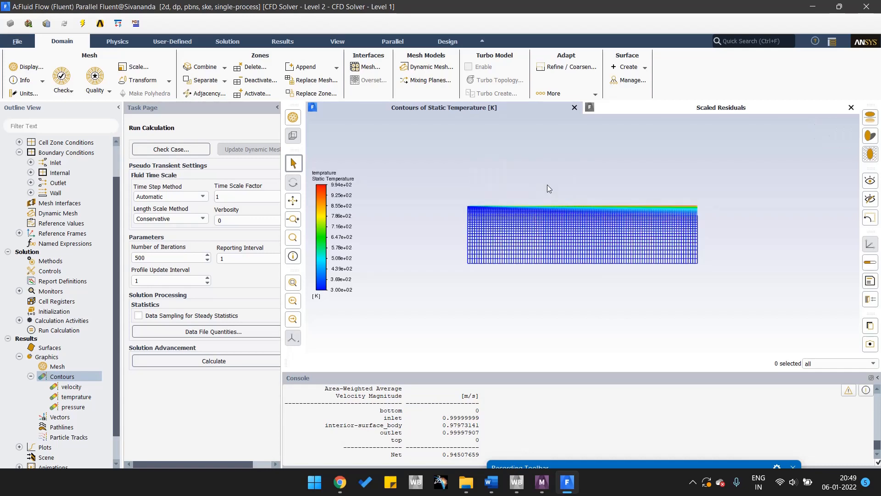
right_click(484, 180)
mouse_move(509, 183)
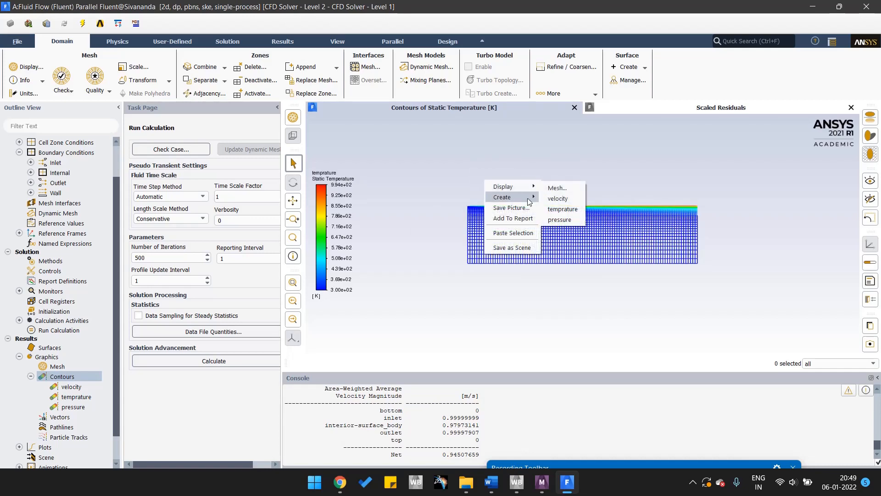
left_click(558, 220)
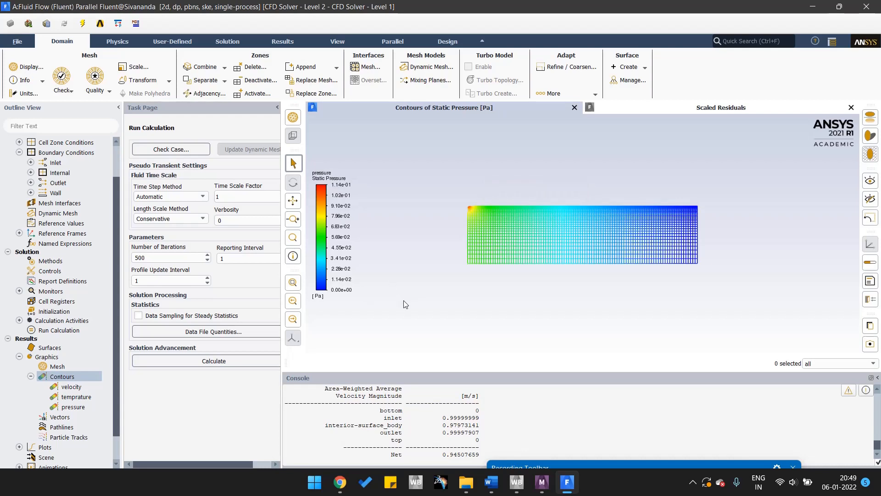
left_click(638, 464)
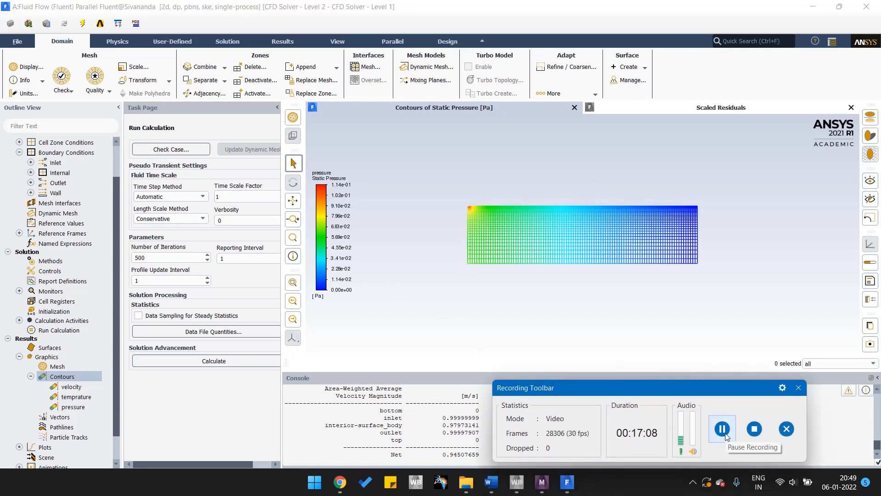